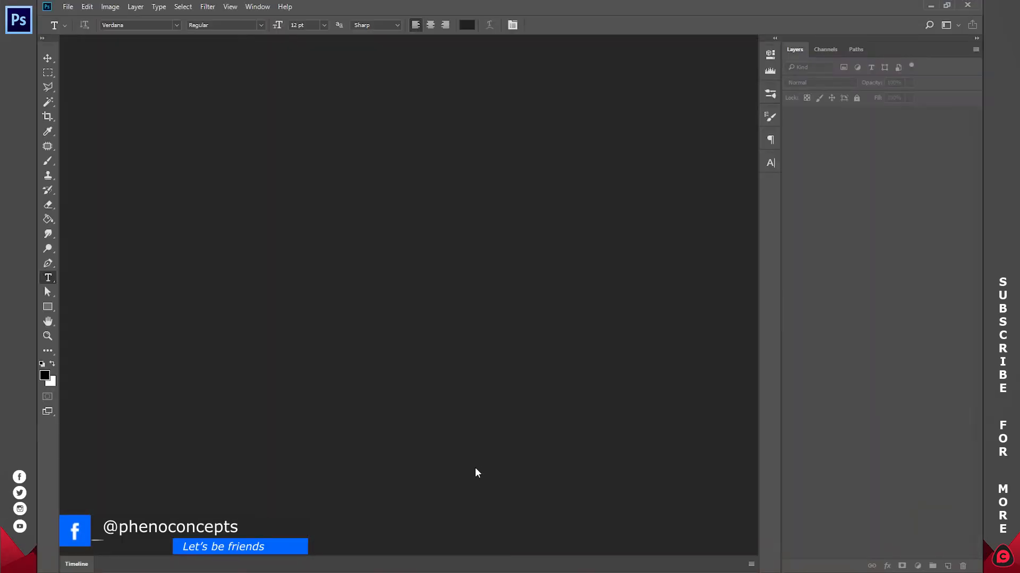
Create a new 1920 × 1080 px RGB document at 72 pixels/inch with a white background.
click(65, 6)
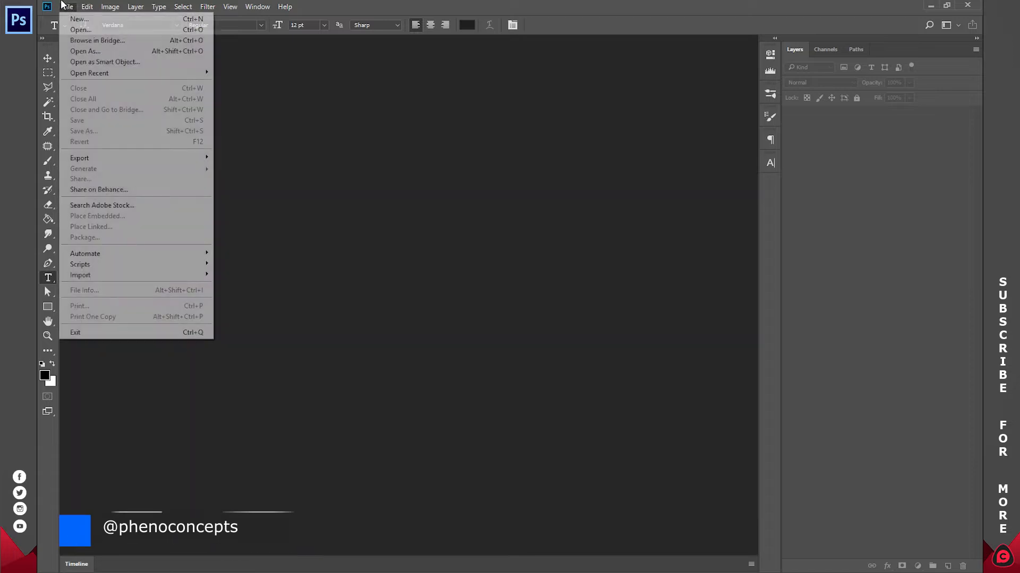
click(84, 21)
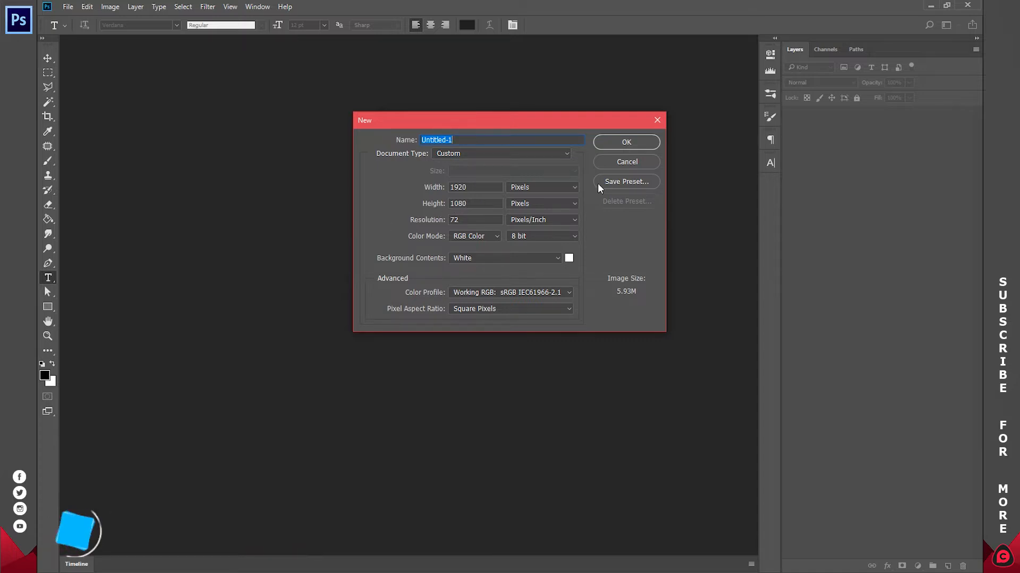
click(613, 142)
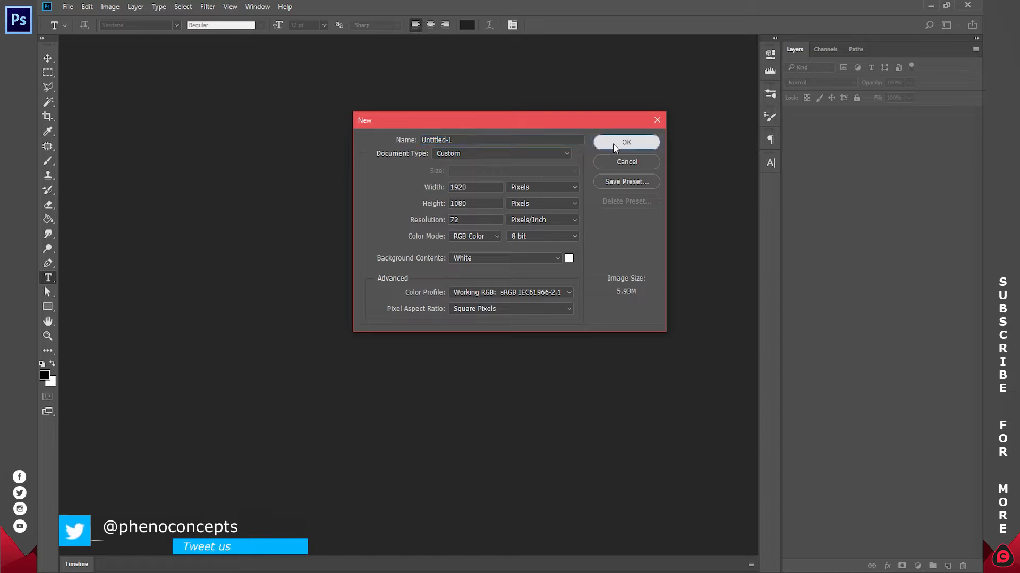
Rotate the canvas 90° clockwise into a vertical format.
click(118, 5)
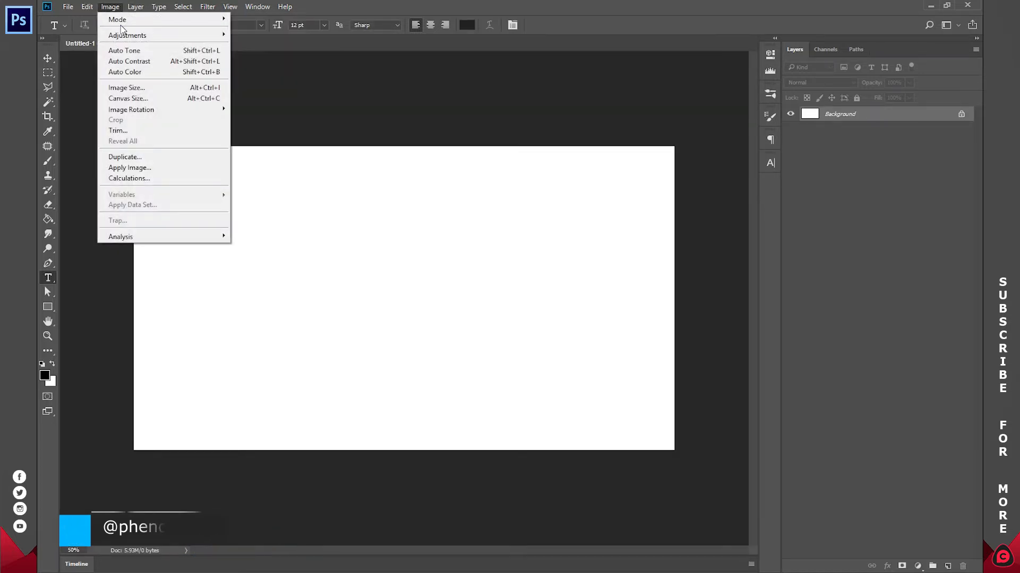
mouse_move(177, 23)
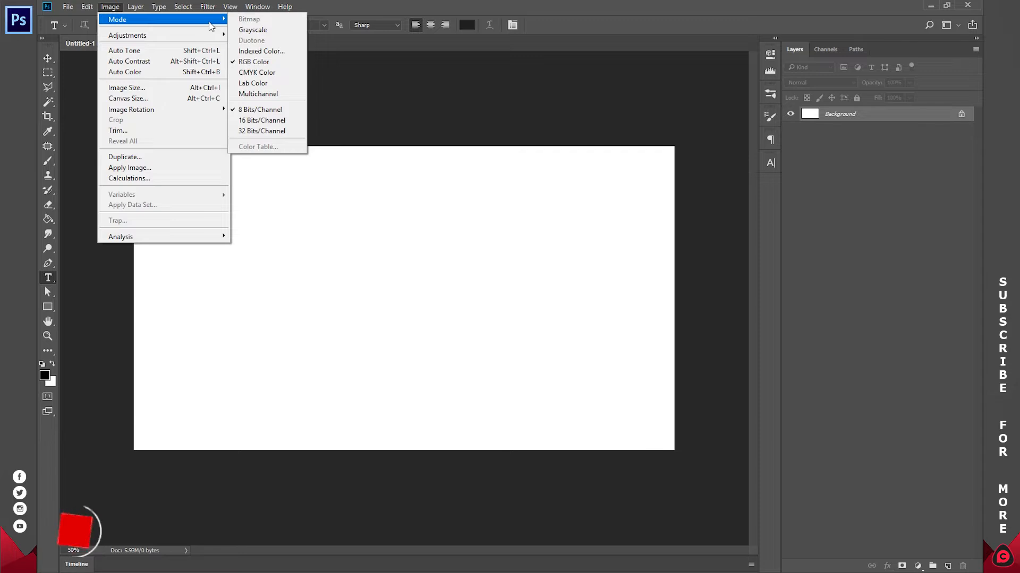
mouse_move(212, 110)
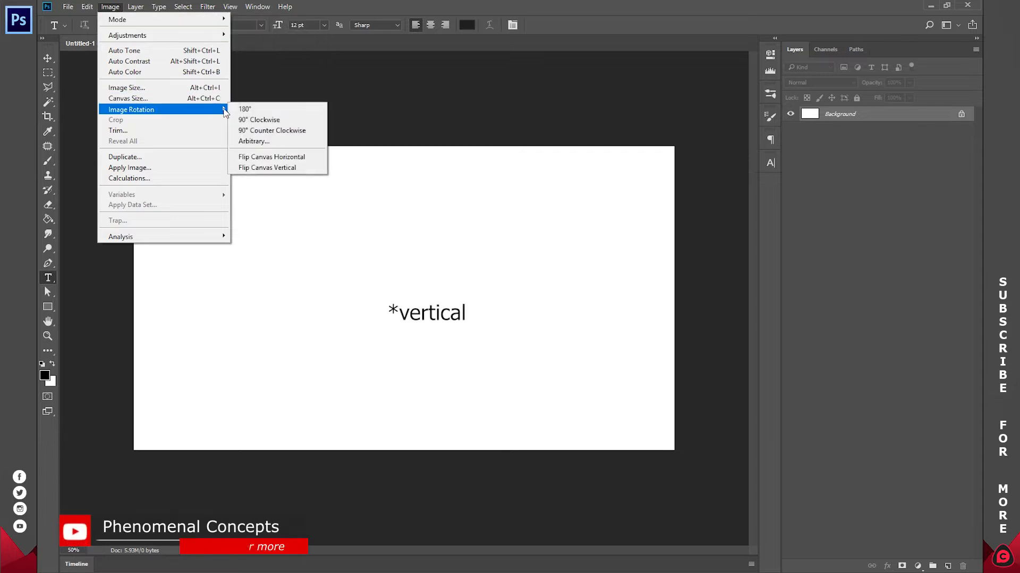
click(273, 120)
key(z)
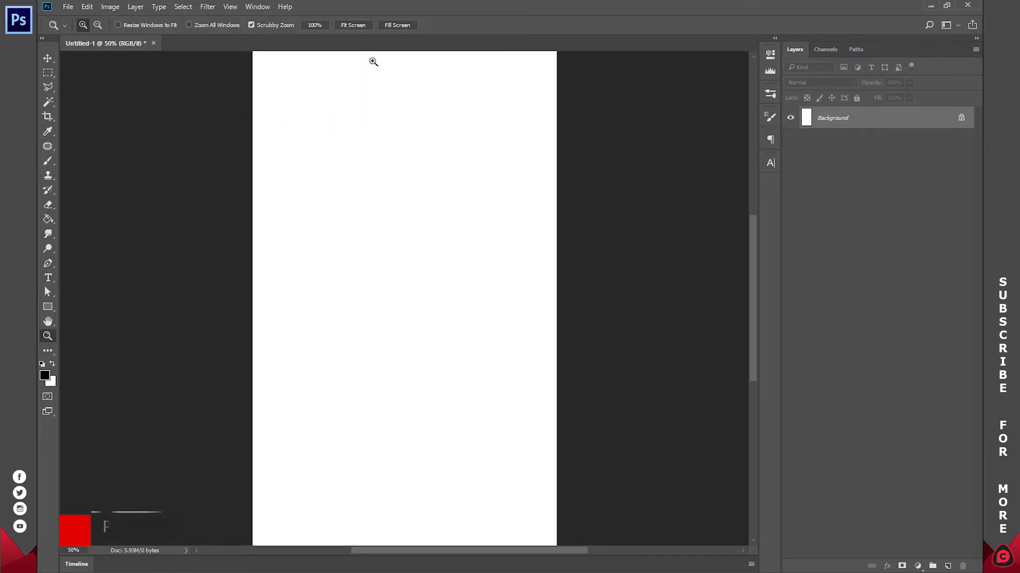
click(353, 27)
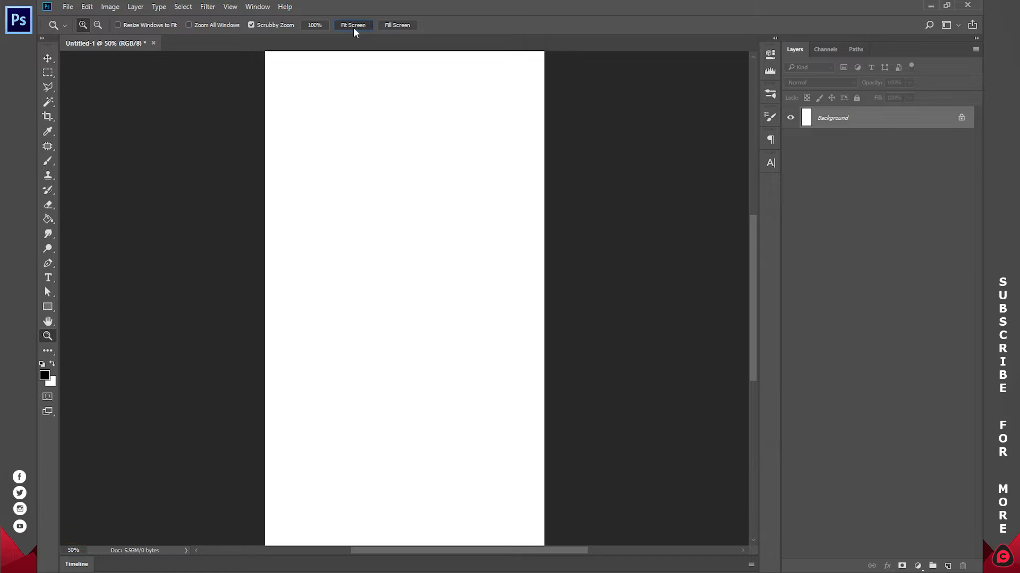
alt+click(412, 246)
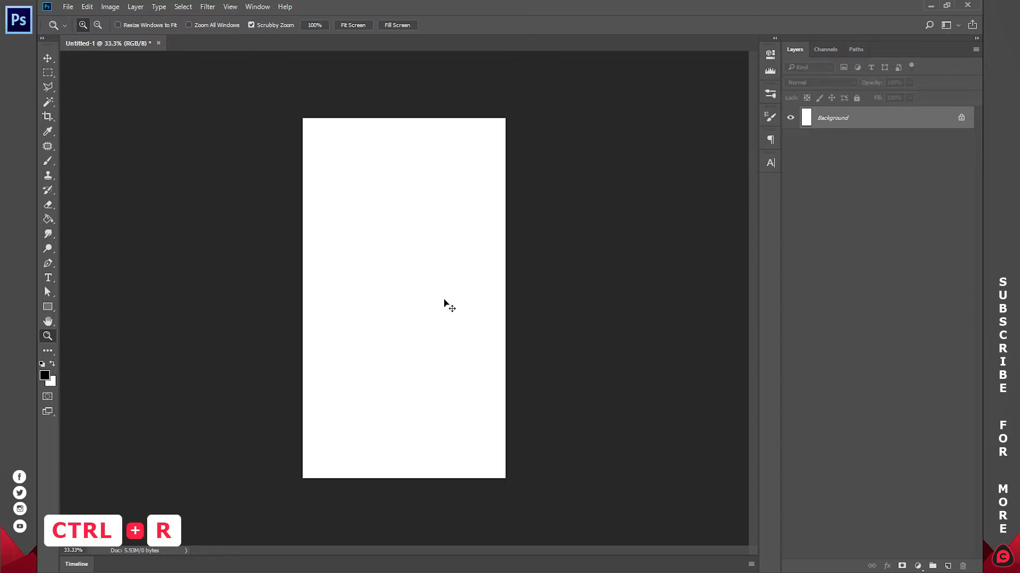
Show the rulers and place a vertical and a horizontal guide through the centre of the canvas.
key(ctrl+r)
drag(66, 277, 409, 269)
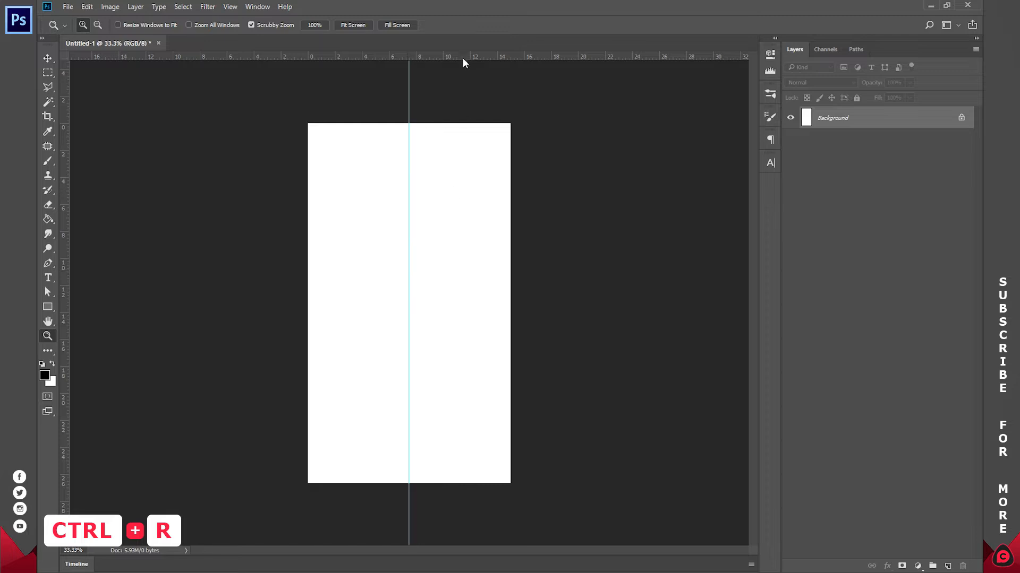
drag(461, 56, 462, 302)
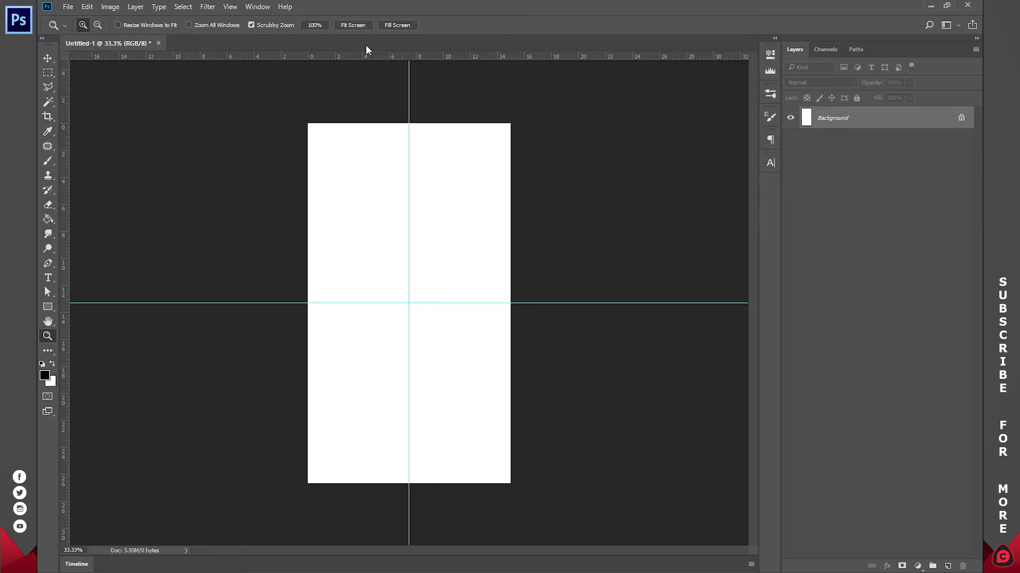
Draw a black rectangle shape about 807 × 702 px in the upper half of the canvas.
click(48, 307)
drag(323, 184, 491, 308)
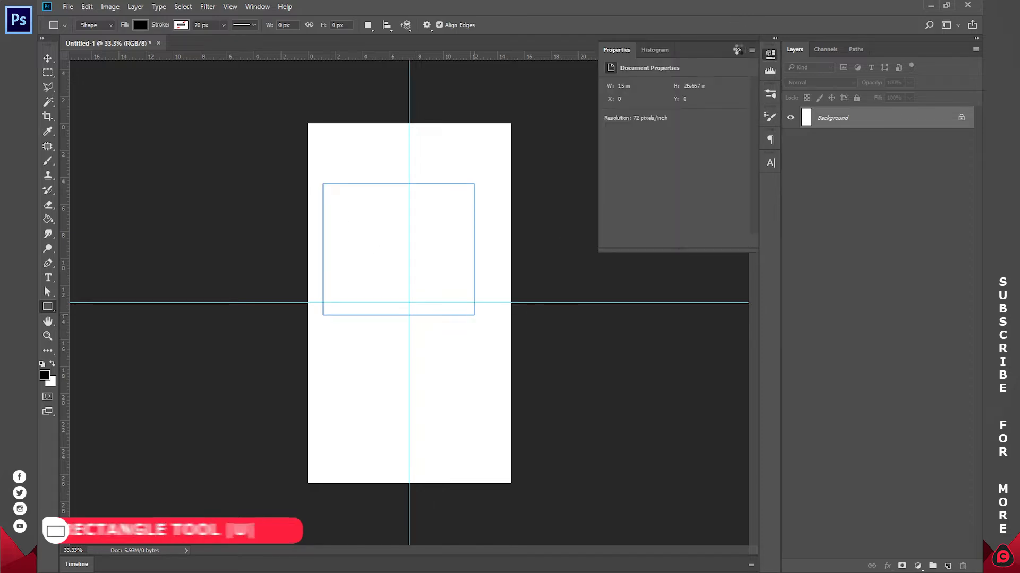
click(770, 55)
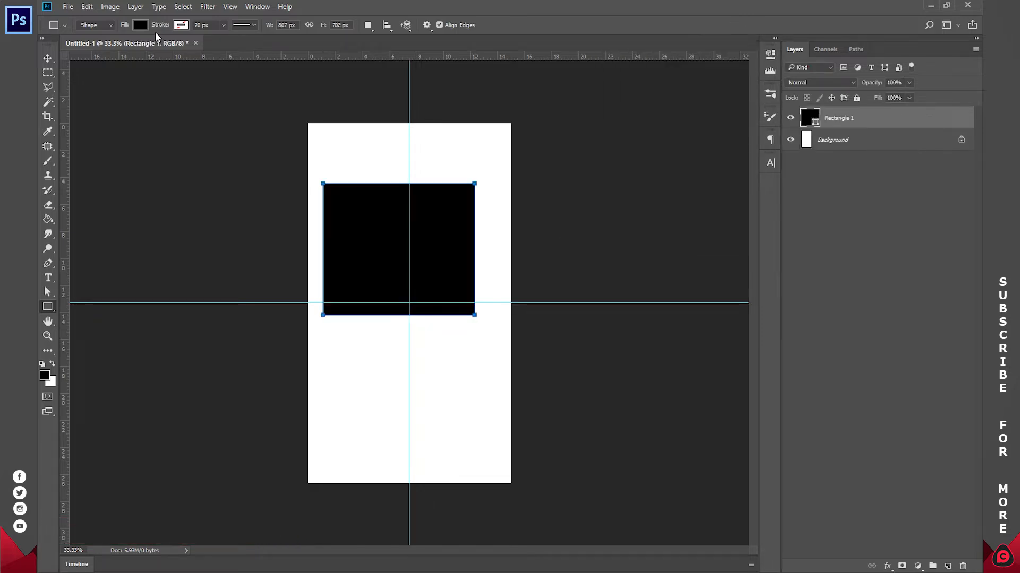
Move the rectangle to the canvas's top-left corner and stretch it to the full canvas width.
click(47, 57)
drag(365, 208, 351, 148)
drag(460, 250, 508, 251)
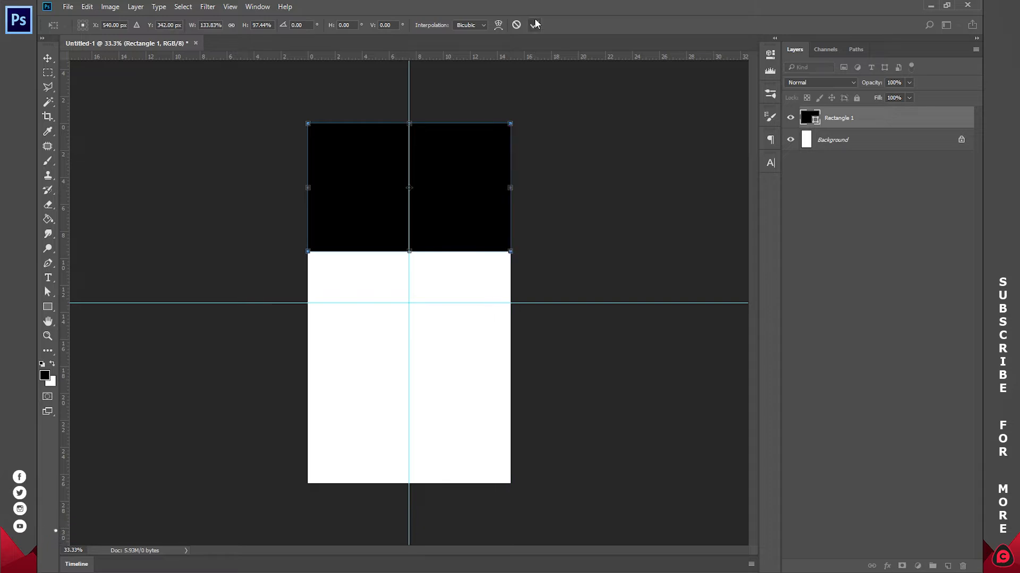
key(Return)
Duplicate the rectangle twice and stack the copies directly below the original, edge to edge.
key(ctrl+j)
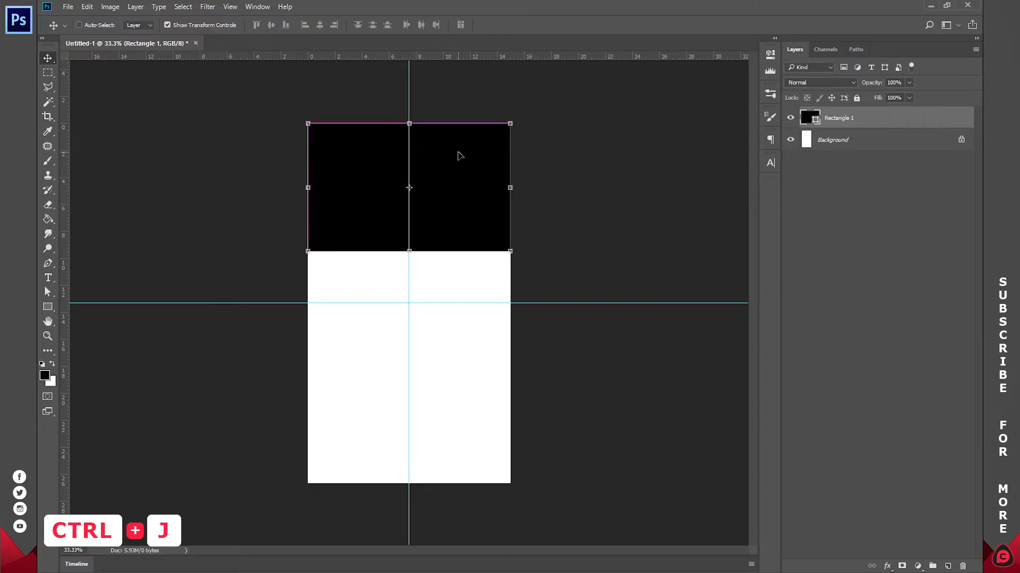
drag(453, 159, 451, 291)
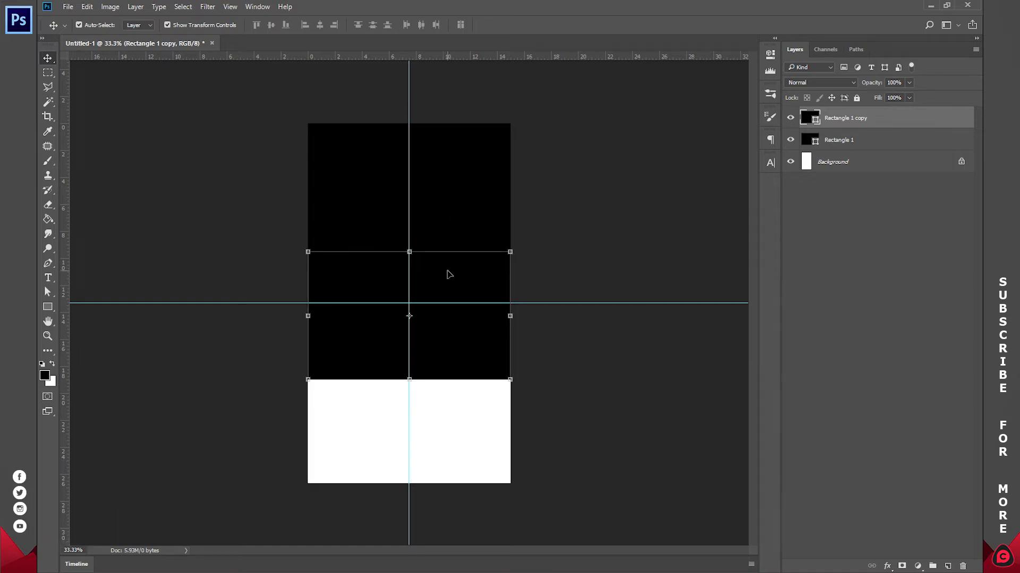
key(alt)
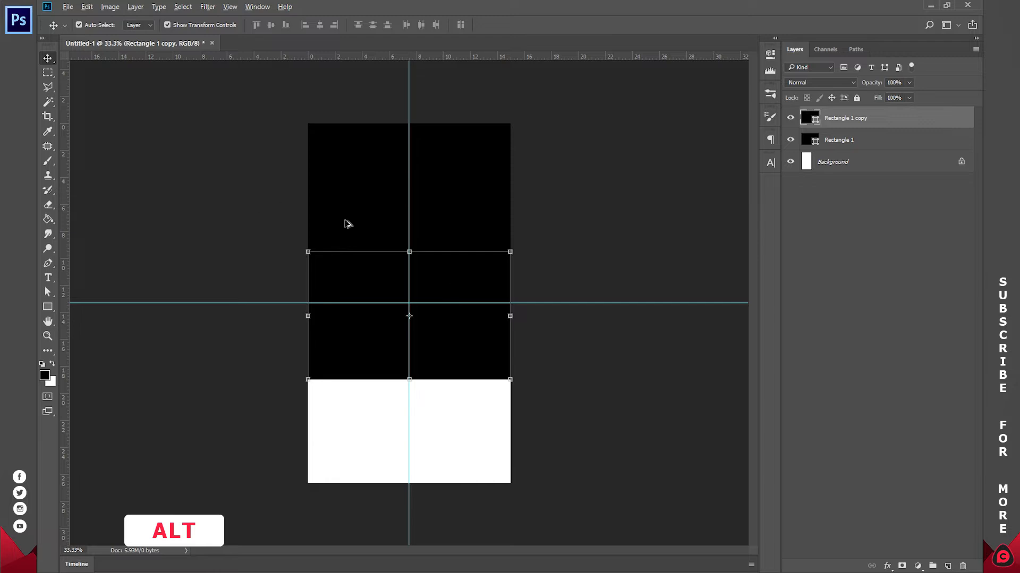
drag(440, 271, 440, 404)
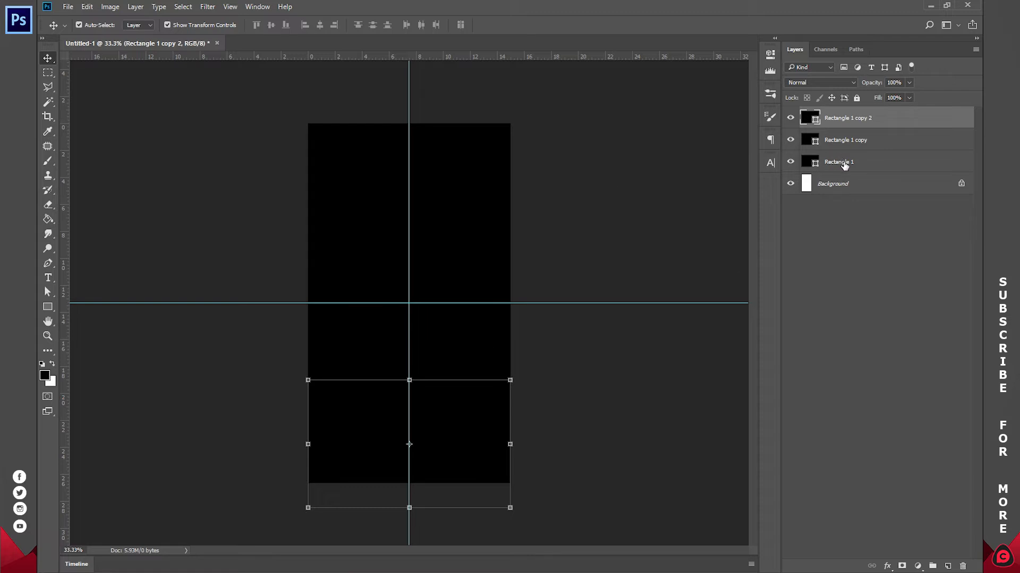
Scale all three rectangles together to about 93.6% height so they end at the canvas's lower edge.
shift+click(844, 165)
drag(409, 507, 410, 483)
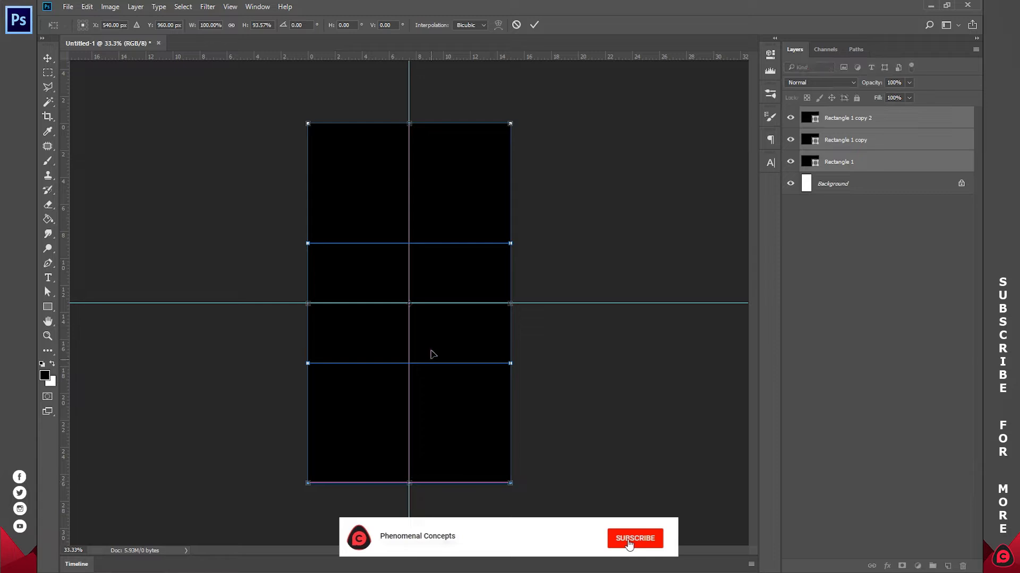
click(534, 25)
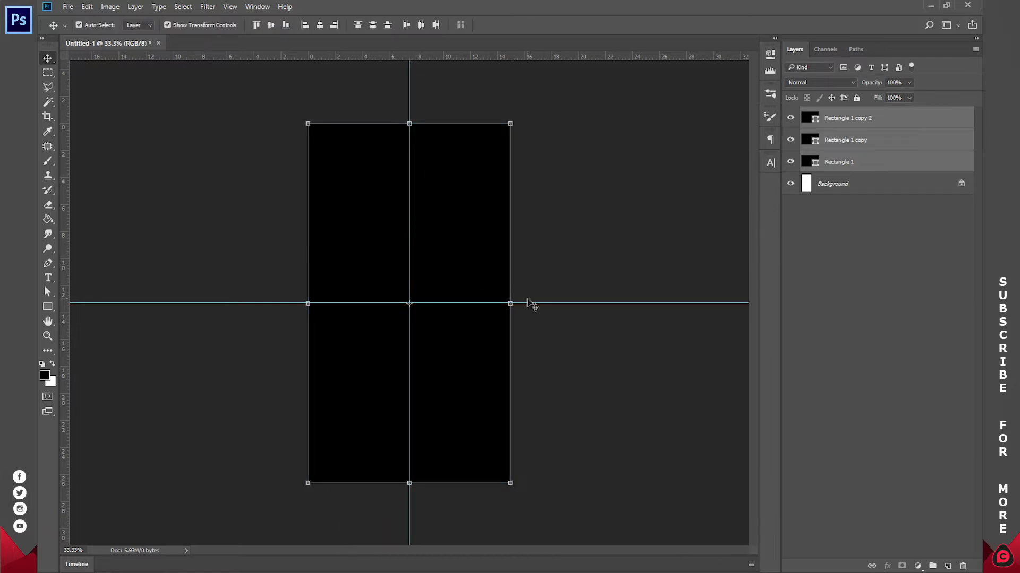
Move the horizontal guide to the upper edge of the middle rectangle and add another guide at its lower edge.
click(814, 345)
click(431, 197)
drag(519, 303, 517, 244)
click(488, 284)
drag(537, 57, 541, 363)
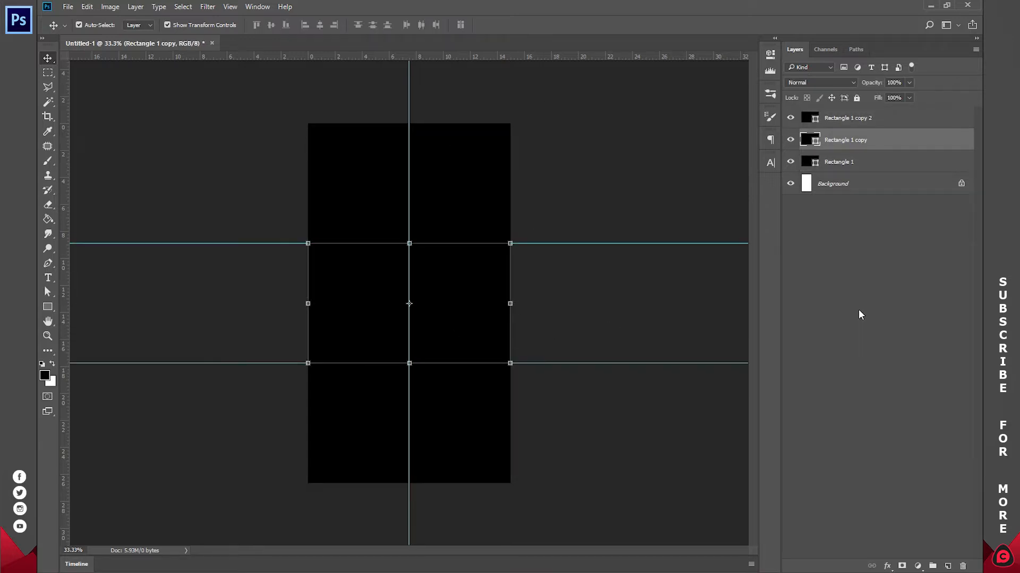
click(860, 314)
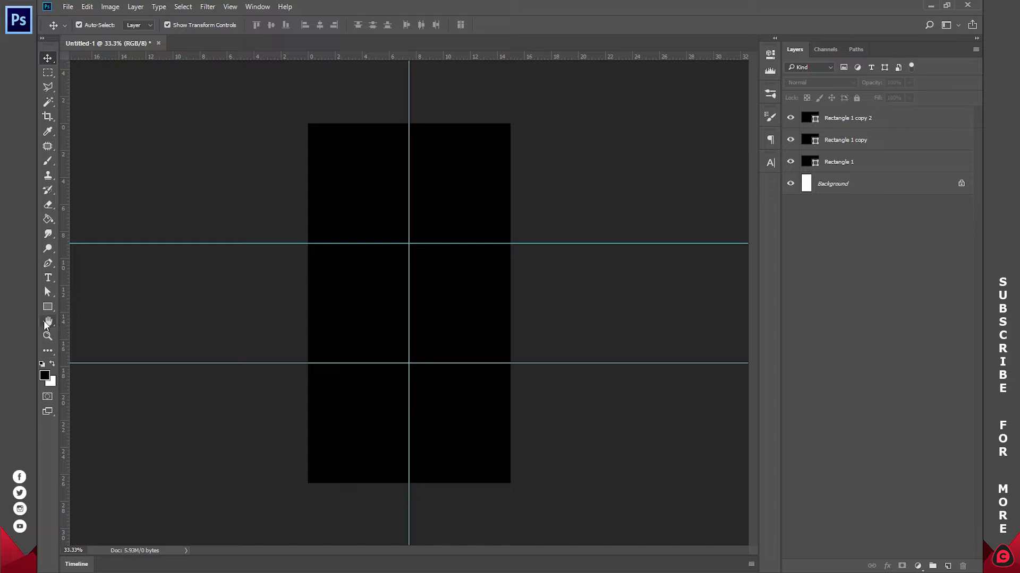
Draw a circle about 615 px in diameter in the upper part of the canvas with the Ellipse tool.
click(45, 308)
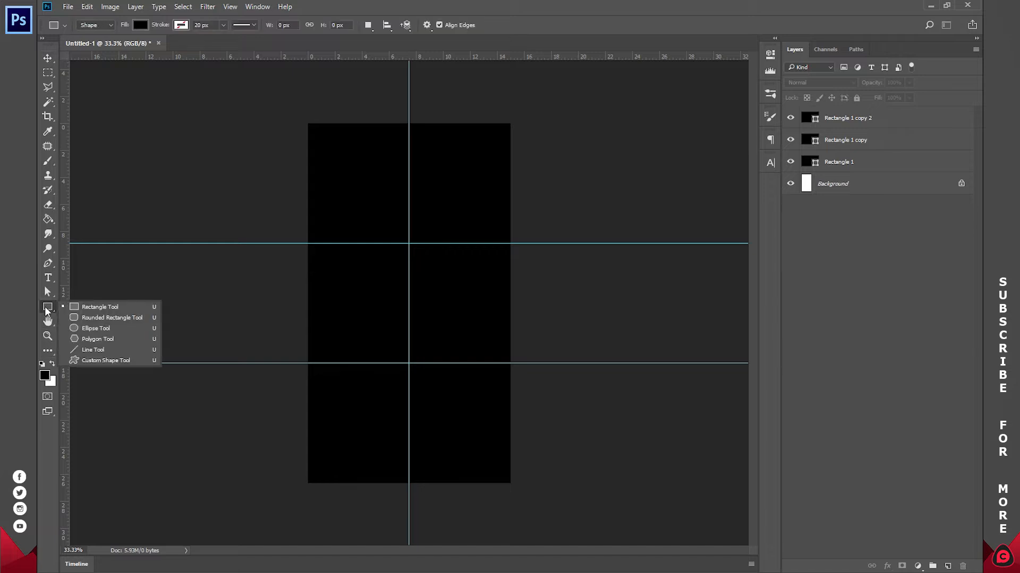
click(105, 329)
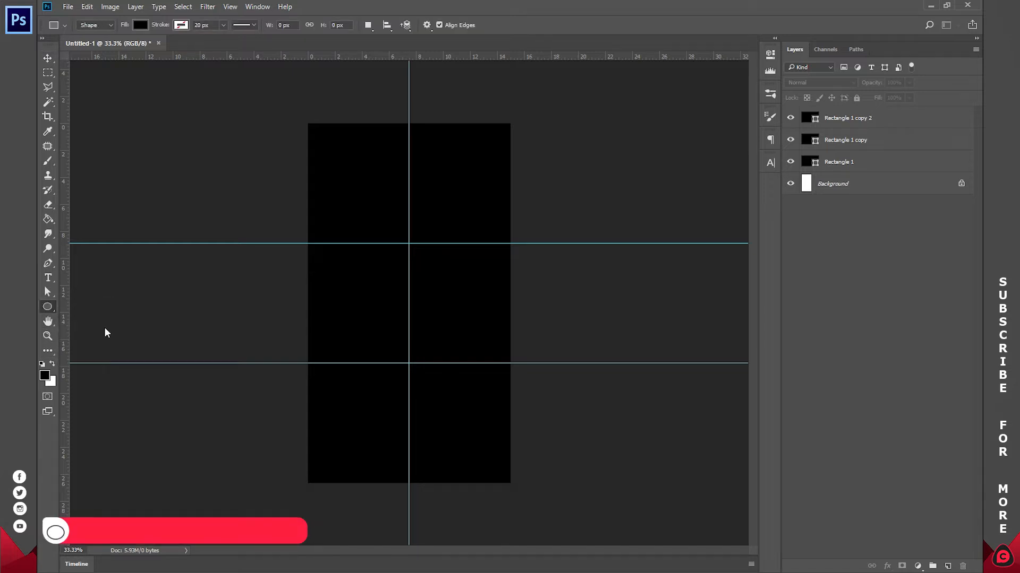
click(382, 276)
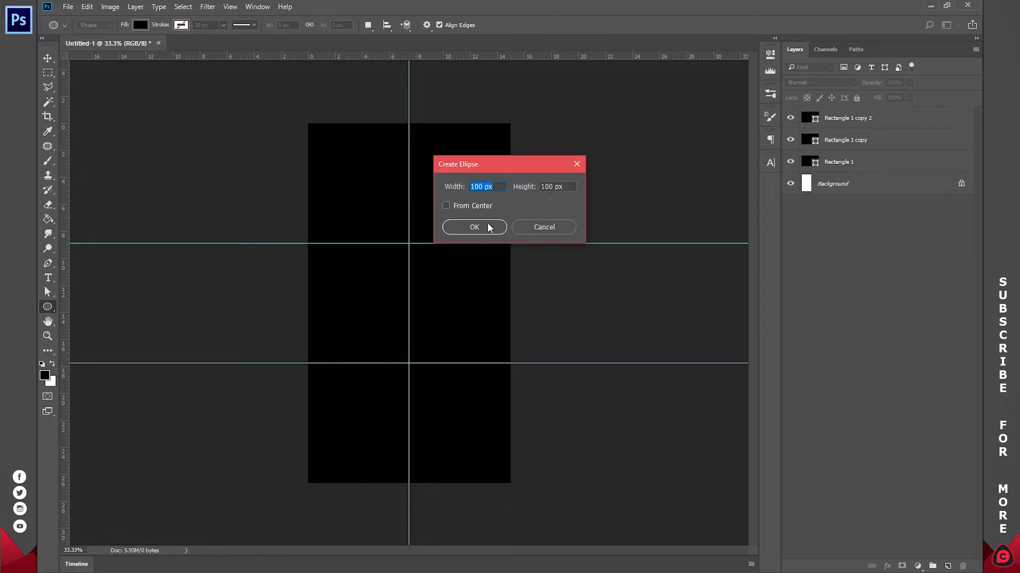
click(538, 226)
drag(371, 174, 487, 347)
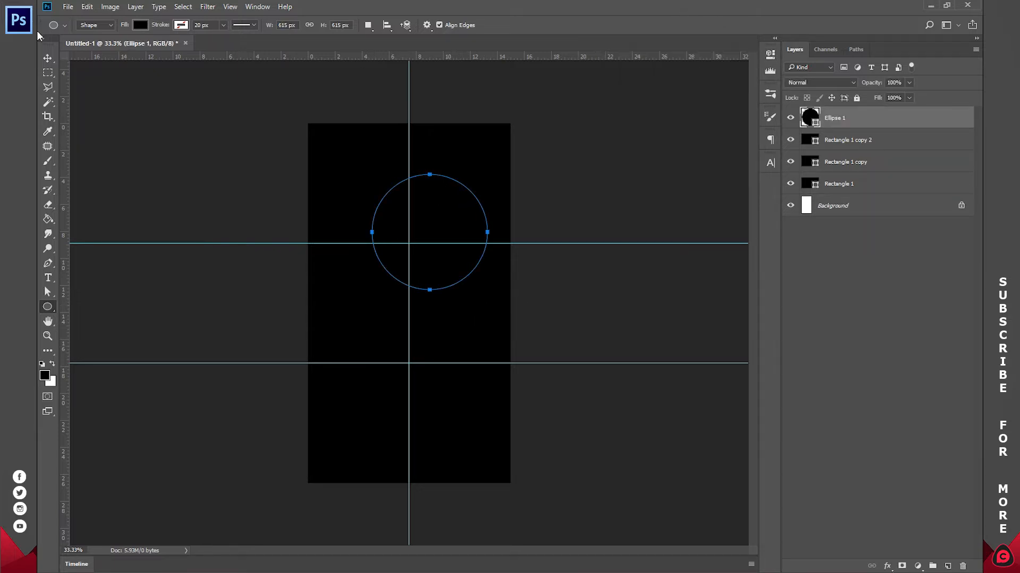
Move the circle onto the vertical centre guide, against the canvas's top edge.
click(48, 58)
drag(449, 216, 405, 135)
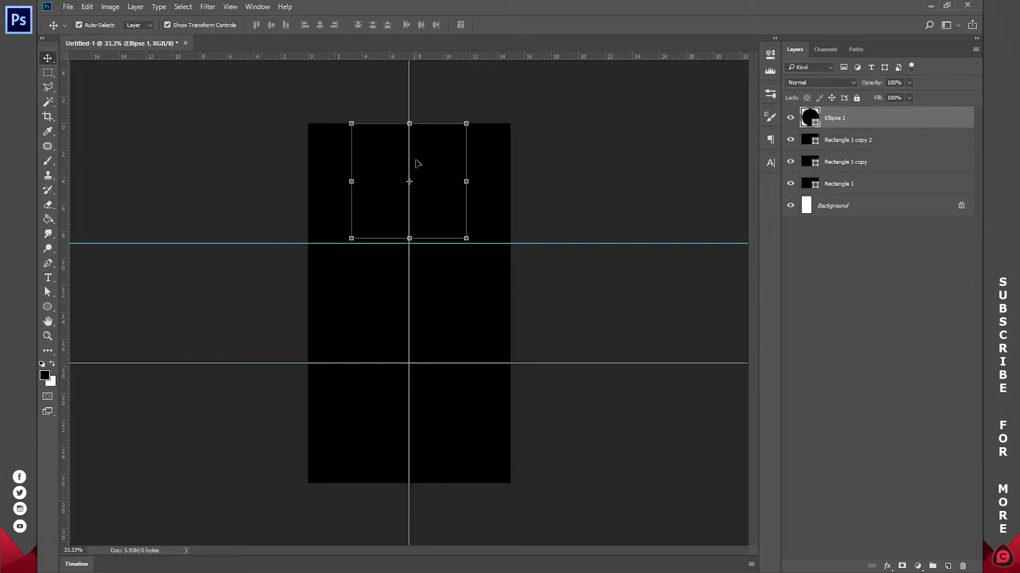
click(435, 152)
Fill the circle with white (ffffff) and scale it proportionally about its centre to about 75.6%.
double_click(809, 118)
drag(728, 95, 641, 2)
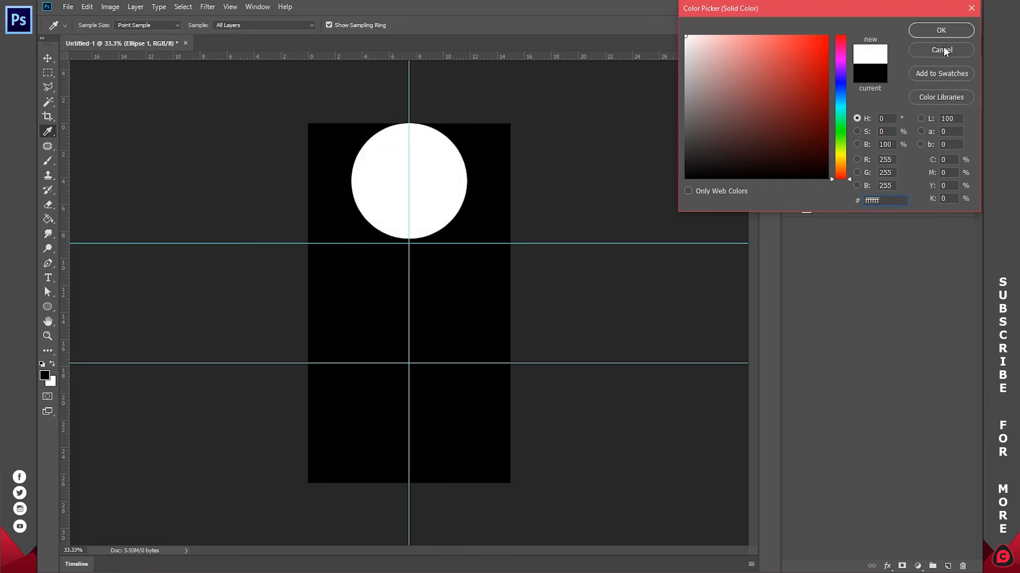
click(941, 31)
drag(467, 124, 453, 137)
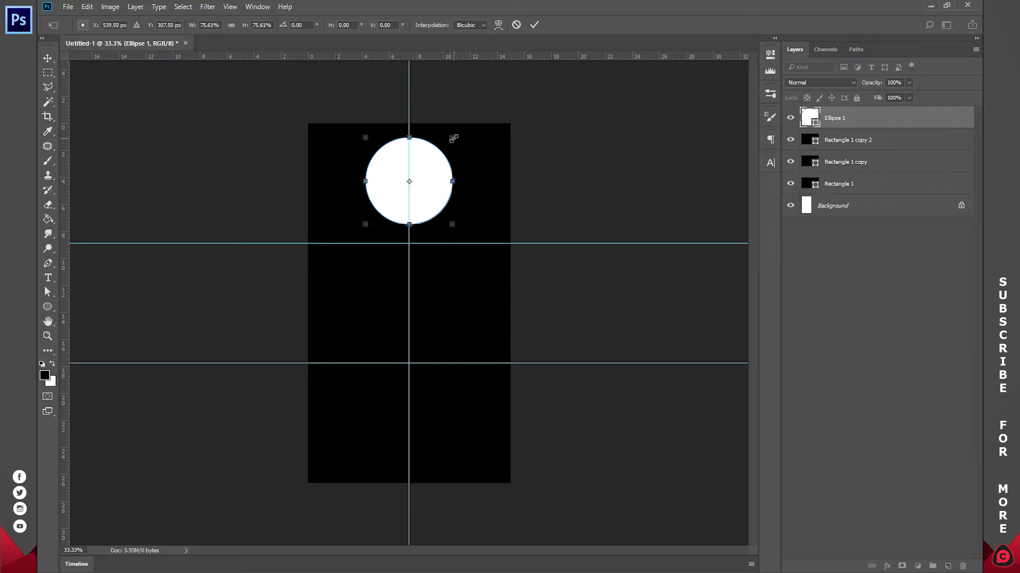
click(535, 25)
Place the image file "new" from the Videos folder into the document, covering the white circle.
key(z)
click(354, 25)
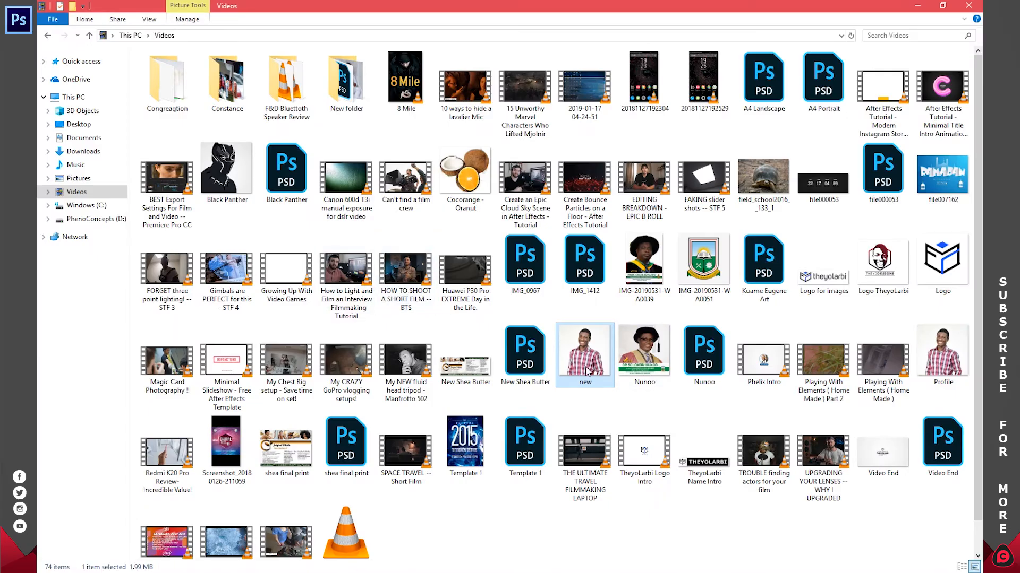
drag(586, 362, 412, 157)
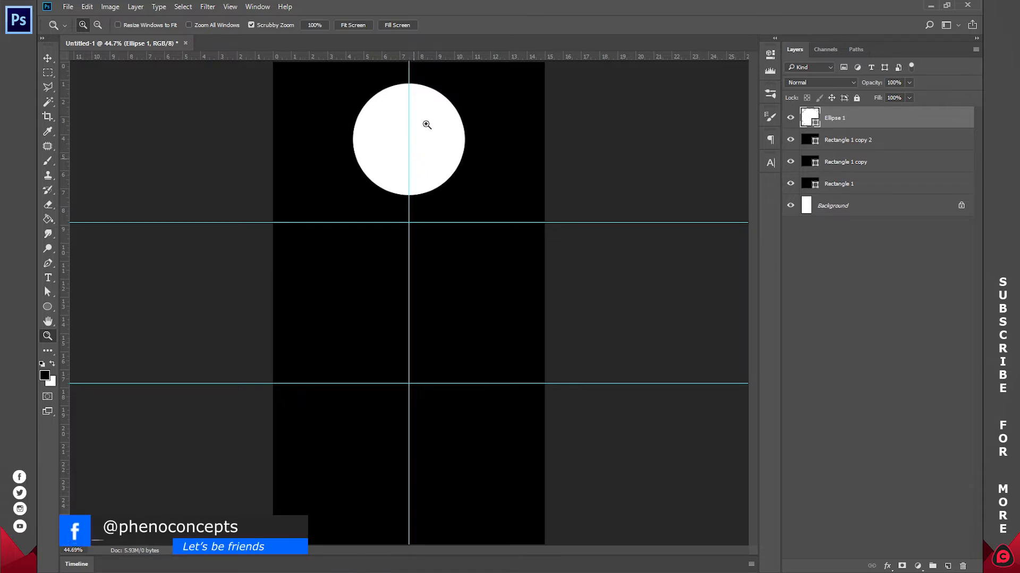
drag(437, 142, 429, 125)
click(420, 24)
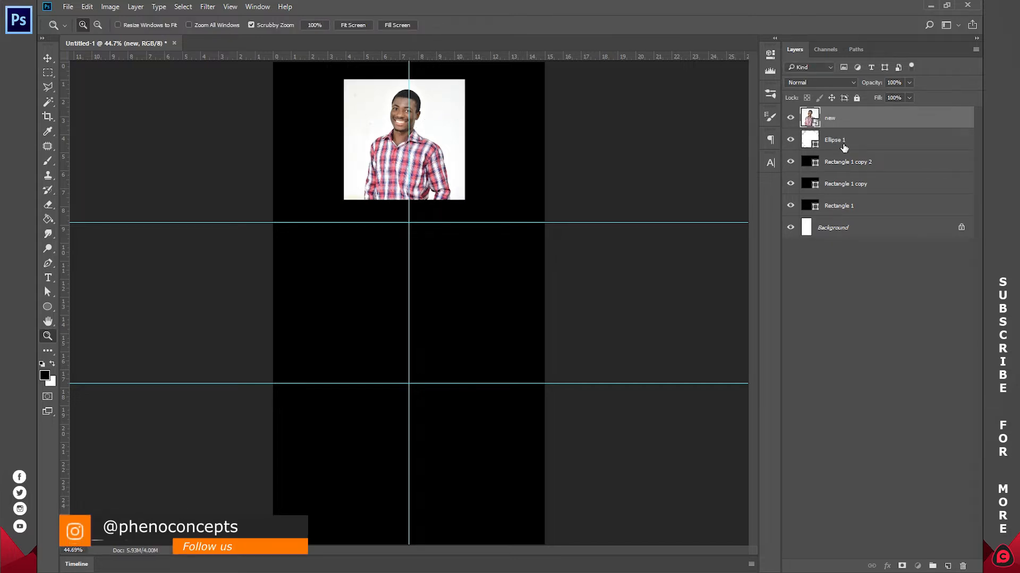
Clip the placed photo to the circle layer below it with a clipping mask.
click(842, 140)
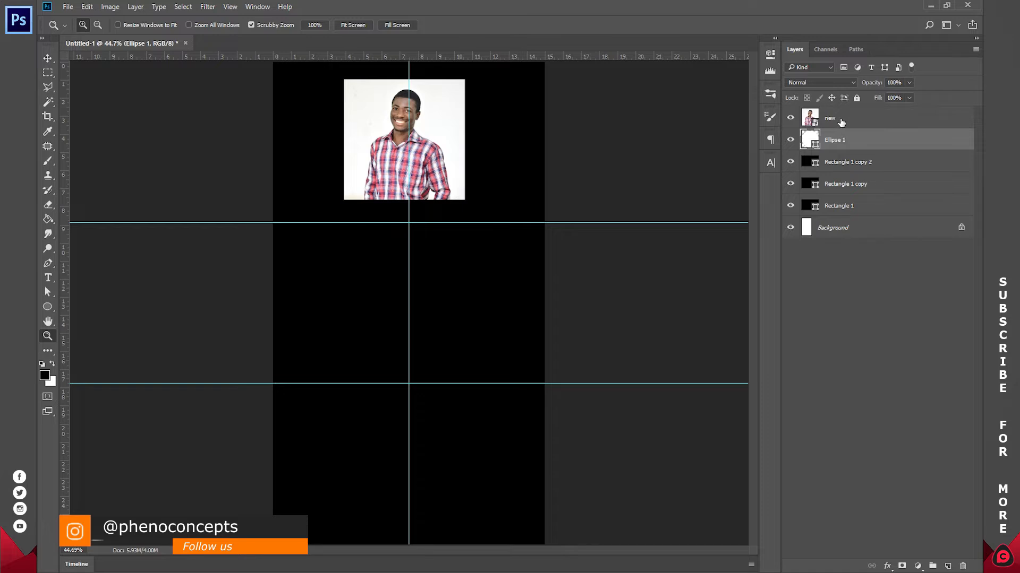
click(841, 122)
right_click(841, 121)
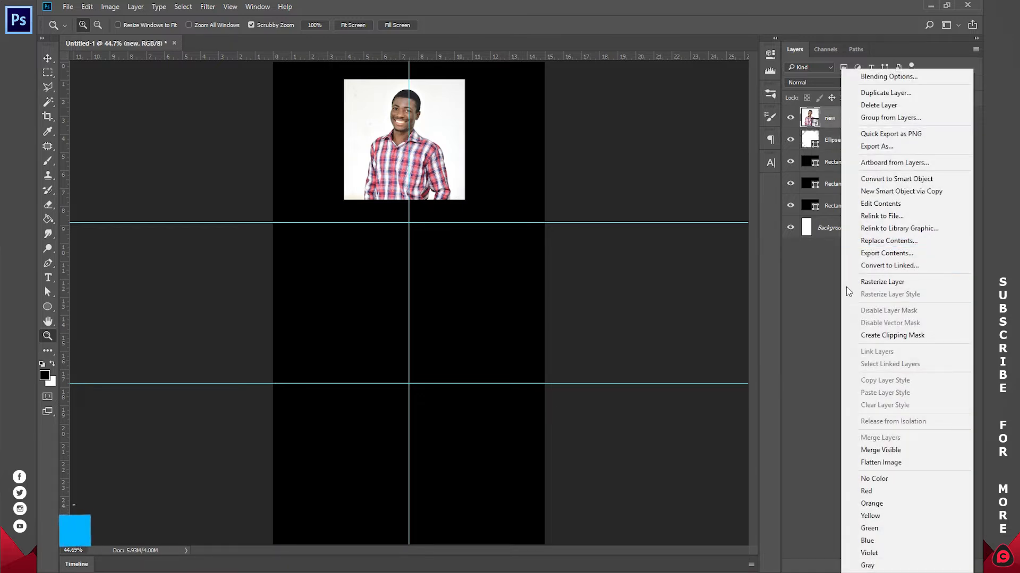
click(871, 335)
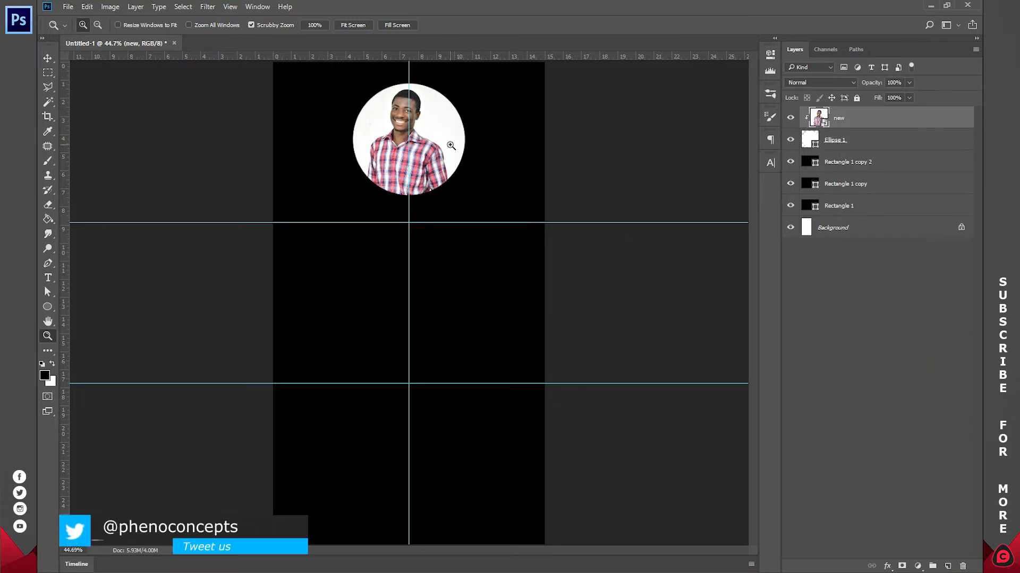
Enlarge the clipped photo proportionally to about 142% and move it down so the head and shoulders fill the circle.
key(v)
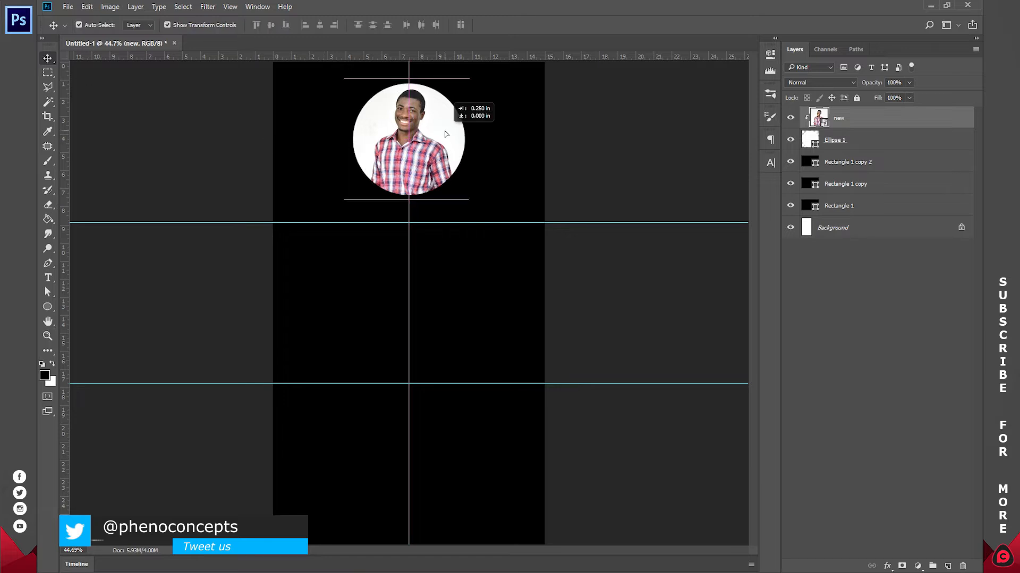
drag(469, 199, 497, 210)
drag(431, 116, 431, 136)
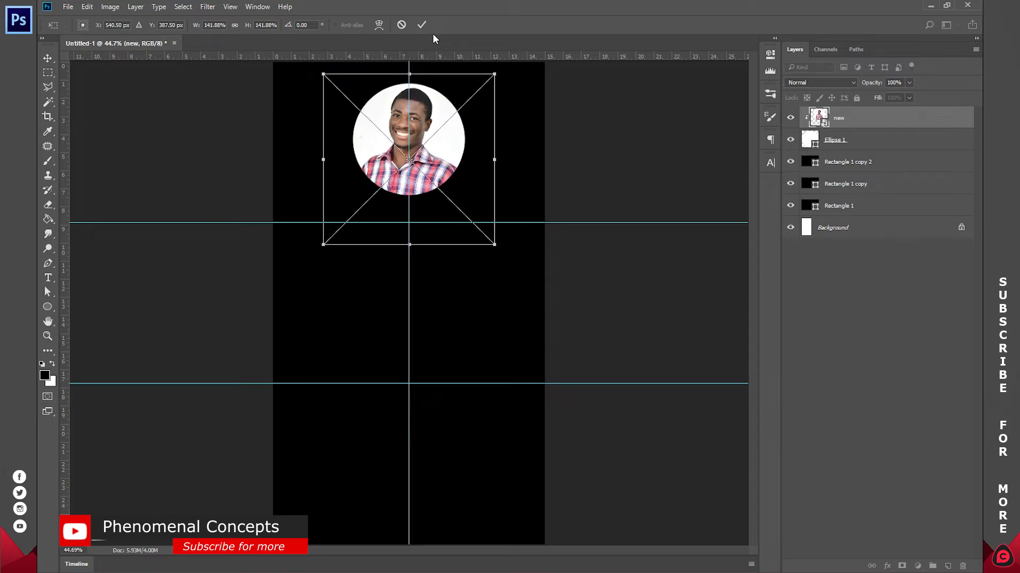
click(423, 25)
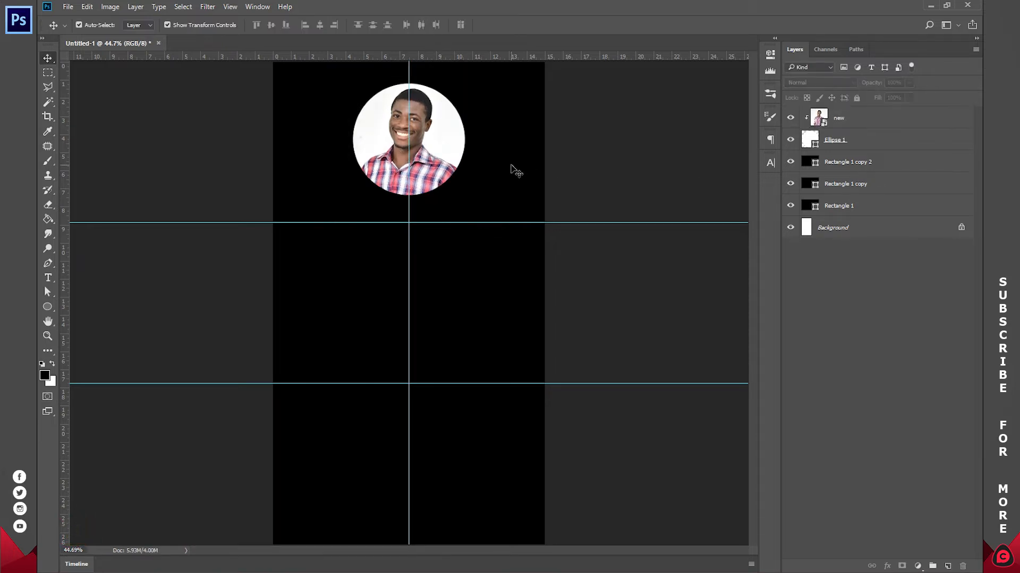
Add a Gradient Overlay to the top section's rectangle and raise its opacity to 100%.
click(484, 102)
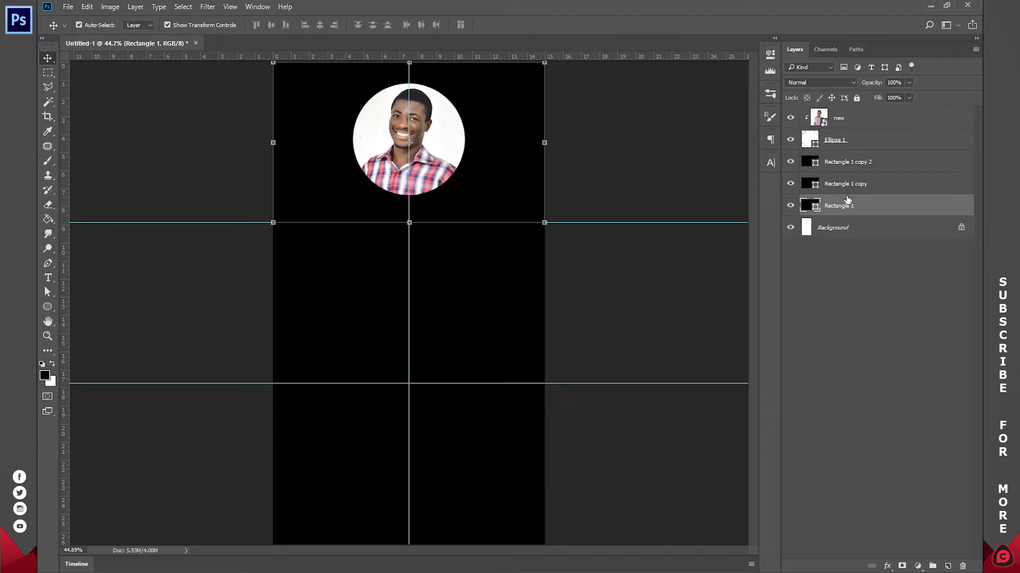
click(884, 567)
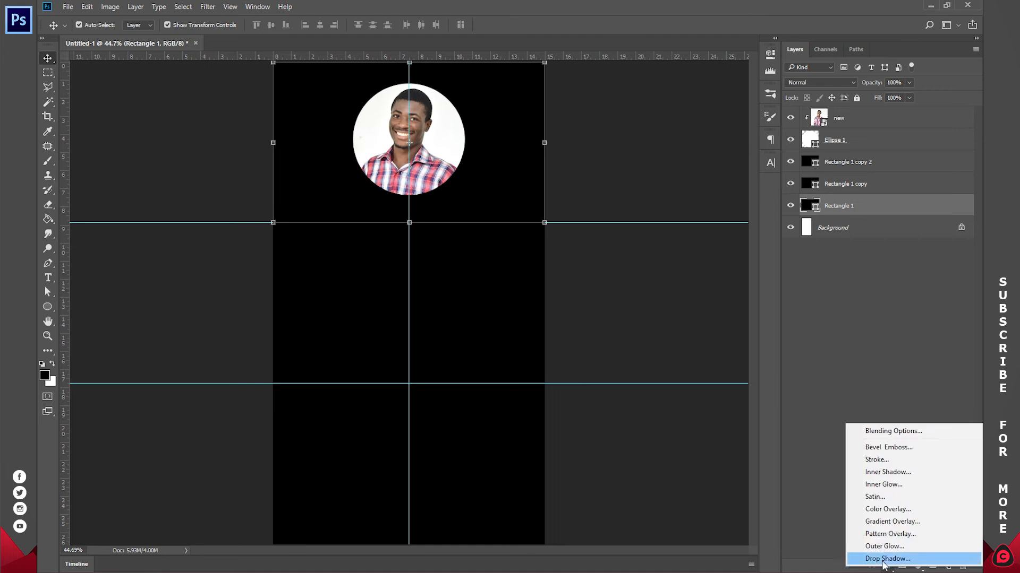
click(882, 521)
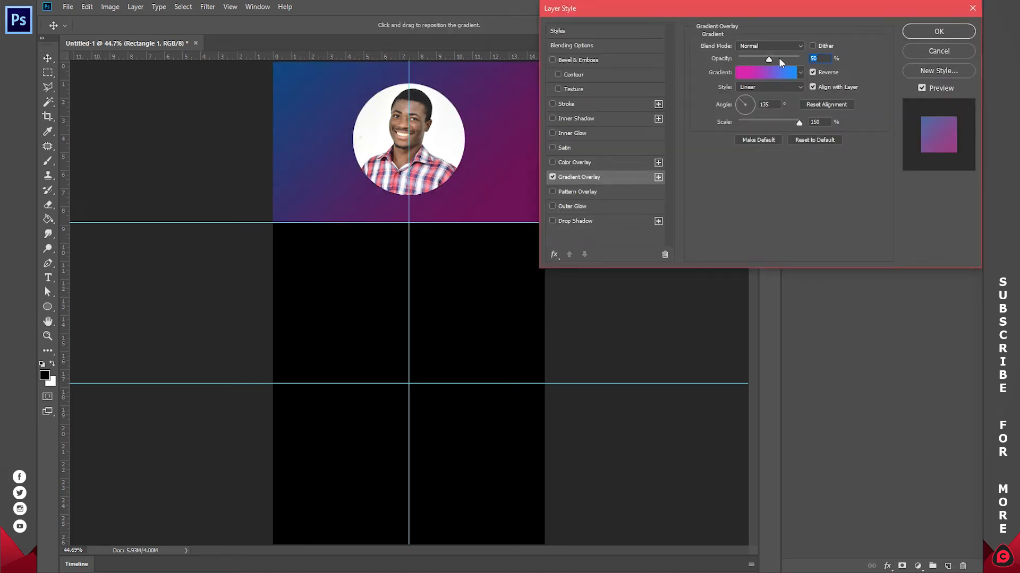
drag(768, 59, 813, 63)
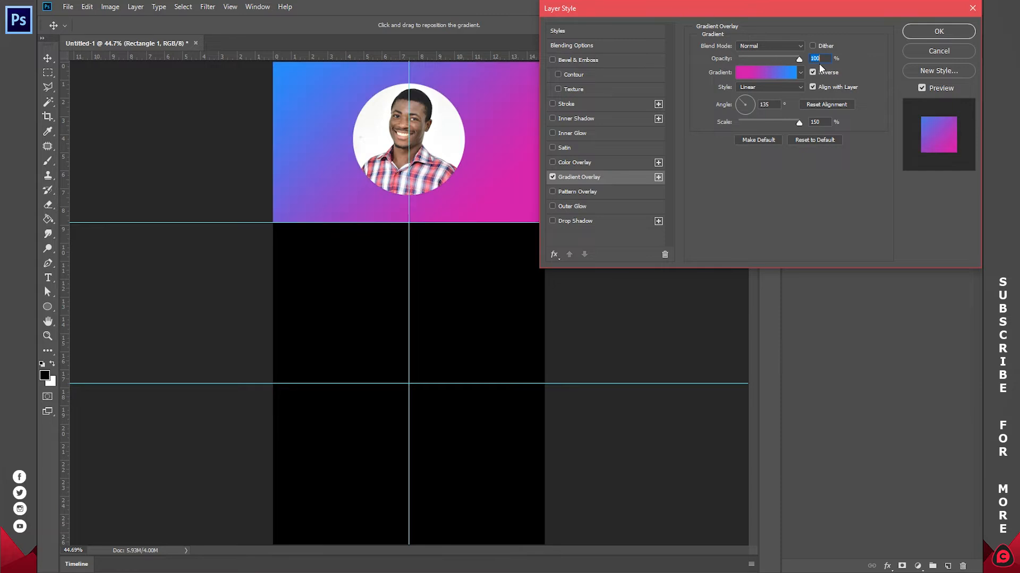
Darken the overlay gradient's blue colour stop to 156fbb.
click(749, 71)
click(740, 204)
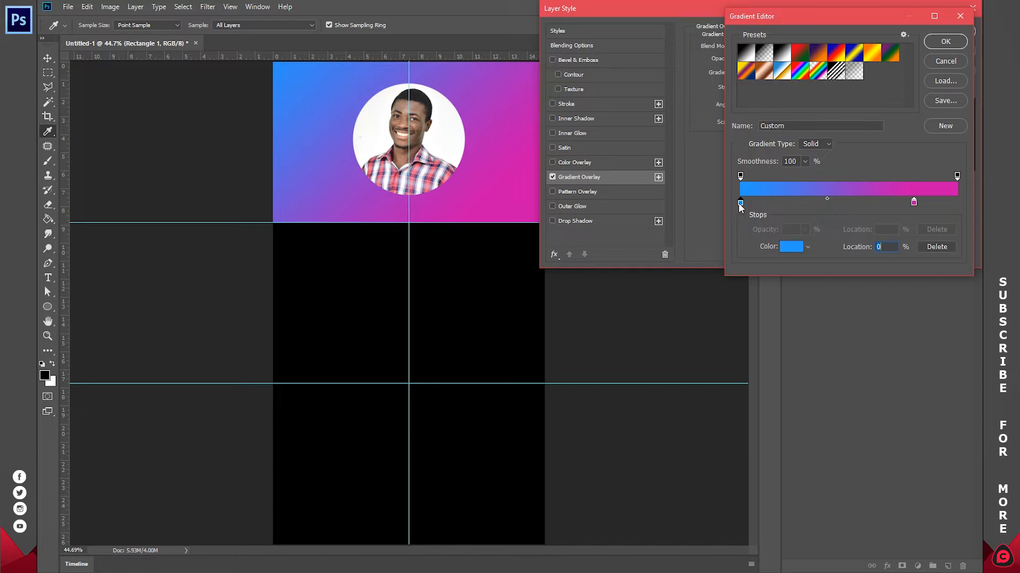
click(784, 248)
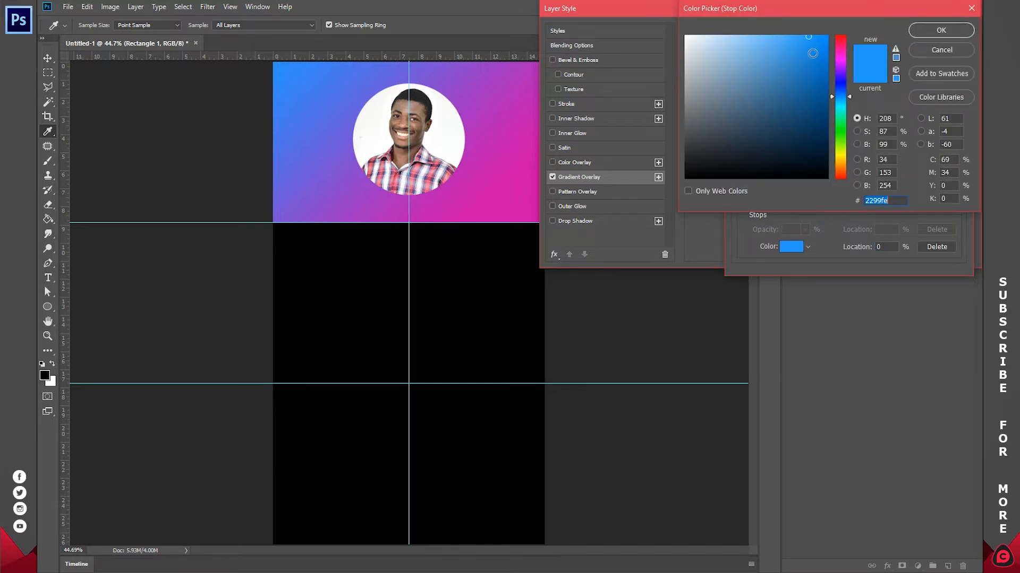
click(812, 58)
drag(813, 58, 812, 69)
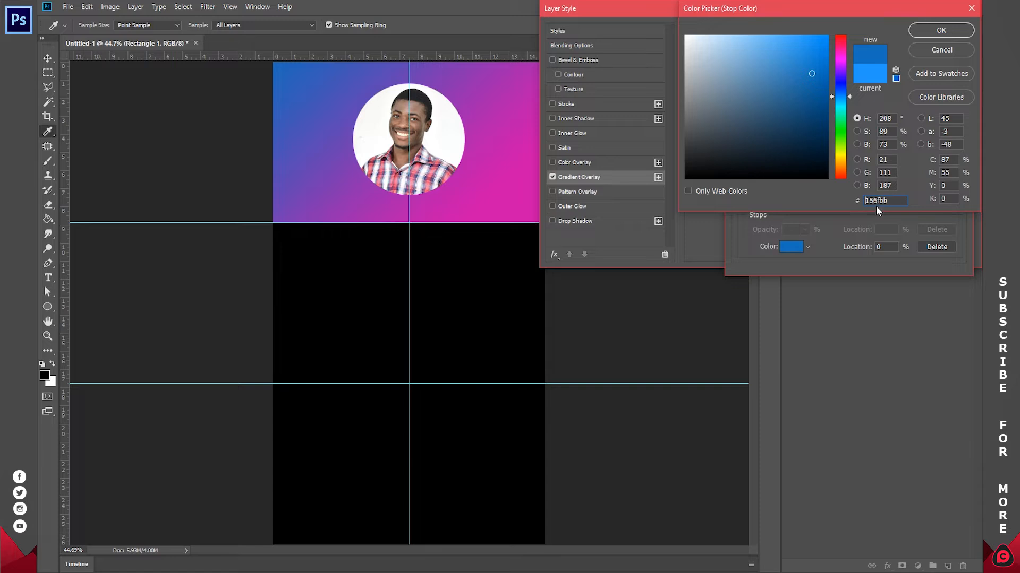
click(949, 32)
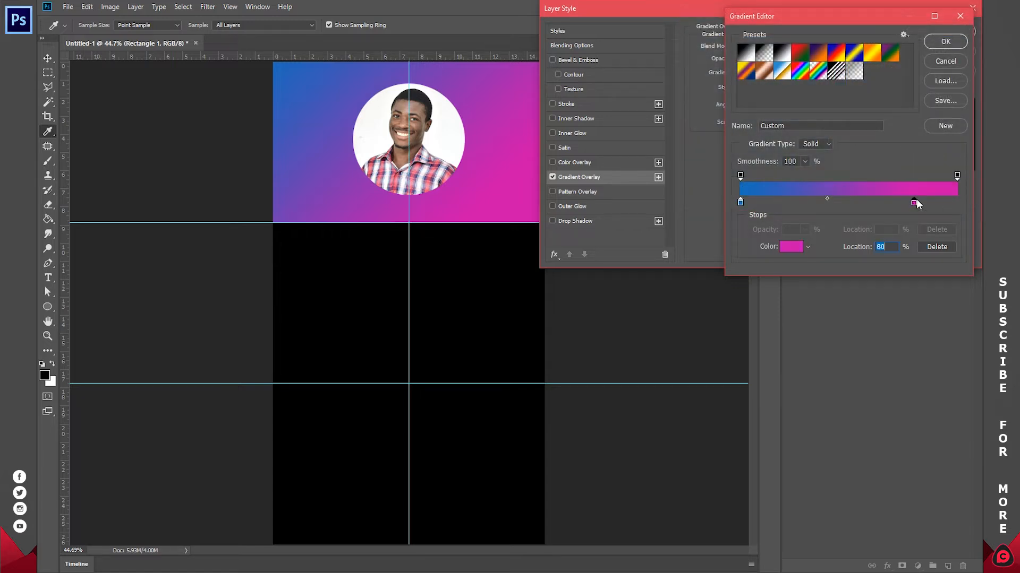
Move the gradient's magenta stop to location 100% with colour cb0aa9 and accept the edited gradient.
drag(915, 202, 973, 201)
double_click(957, 203)
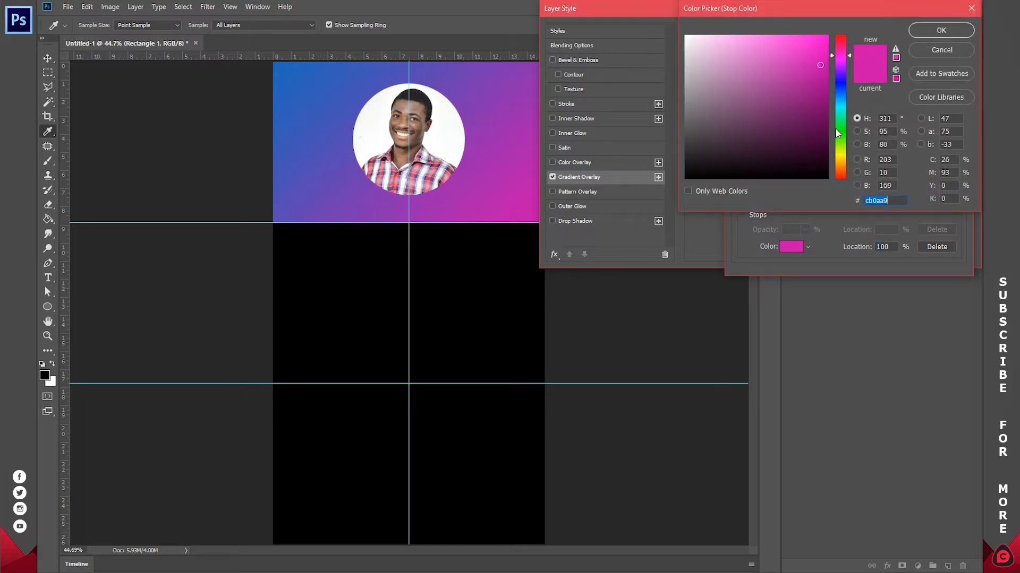
text(ae1192)
mouse_move(814, 81)
mouse_down()
mouse_move(806, 71)
mouse_move(819, 65)
mouse_up()
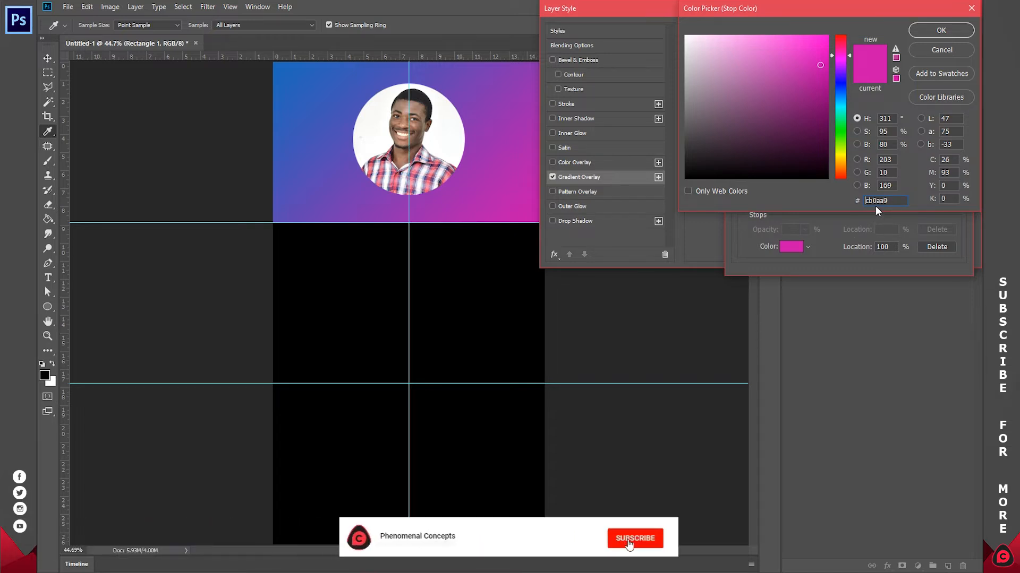
click(938, 31)
click(949, 43)
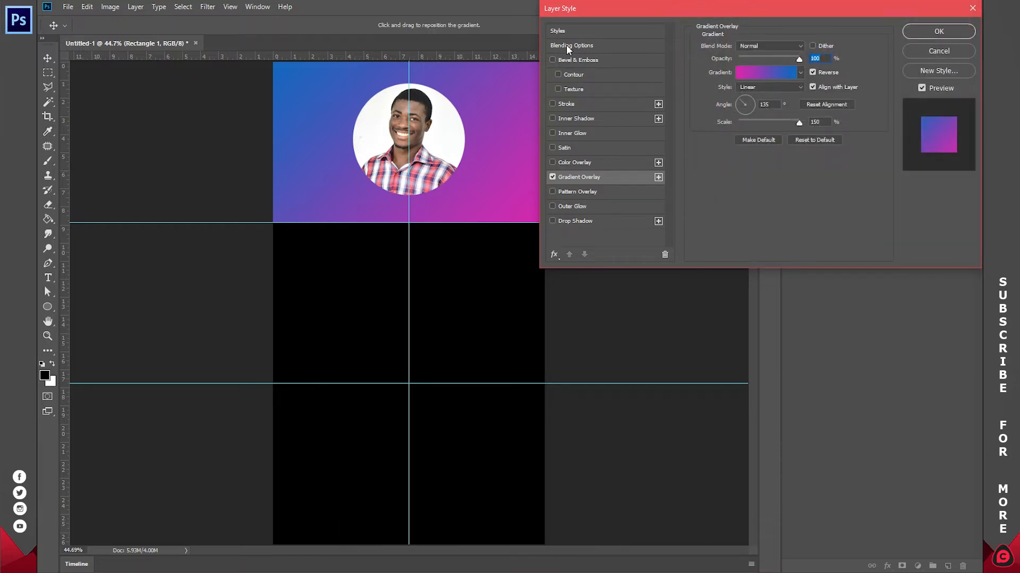
Reposition the gradient within the top rectangle, apply the overlay and collapse the layer's effects.
drag(462, 177, 459, 148)
double_click(814, 122)
click(936, 37)
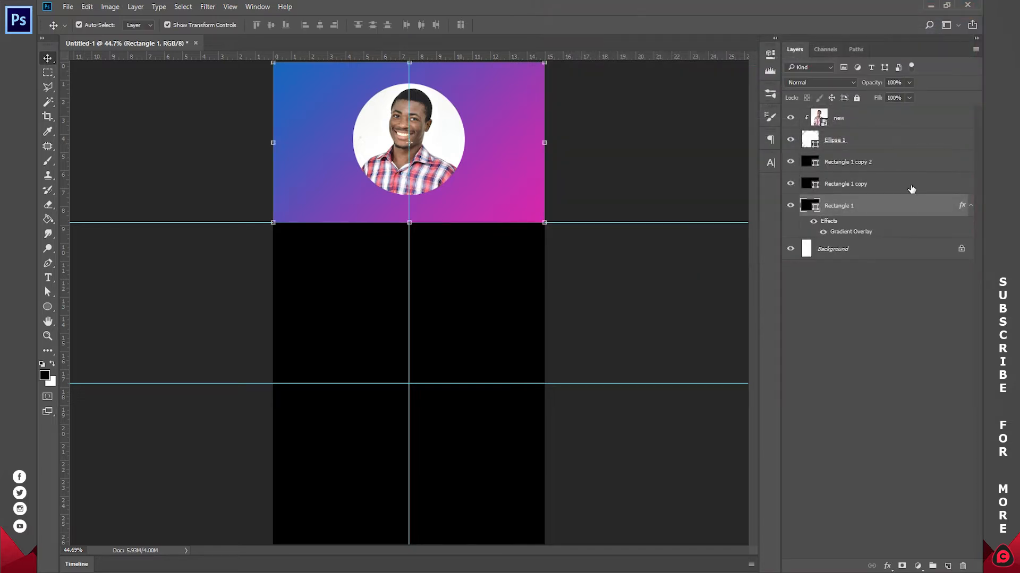
click(969, 208)
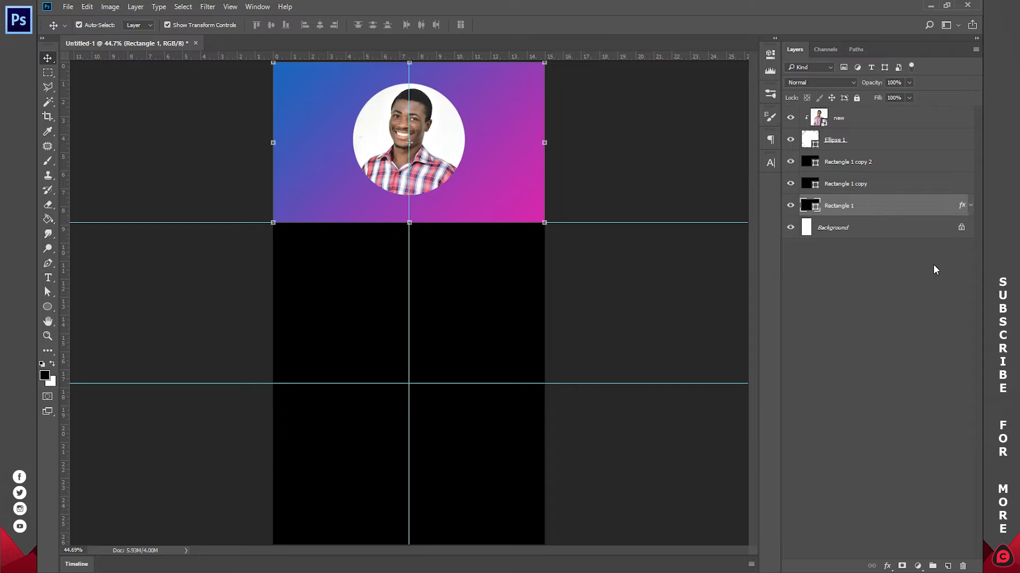
click(932, 264)
Add a white Stroke effect of 15 px to the circle layer Ellipse 1.
click(838, 140)
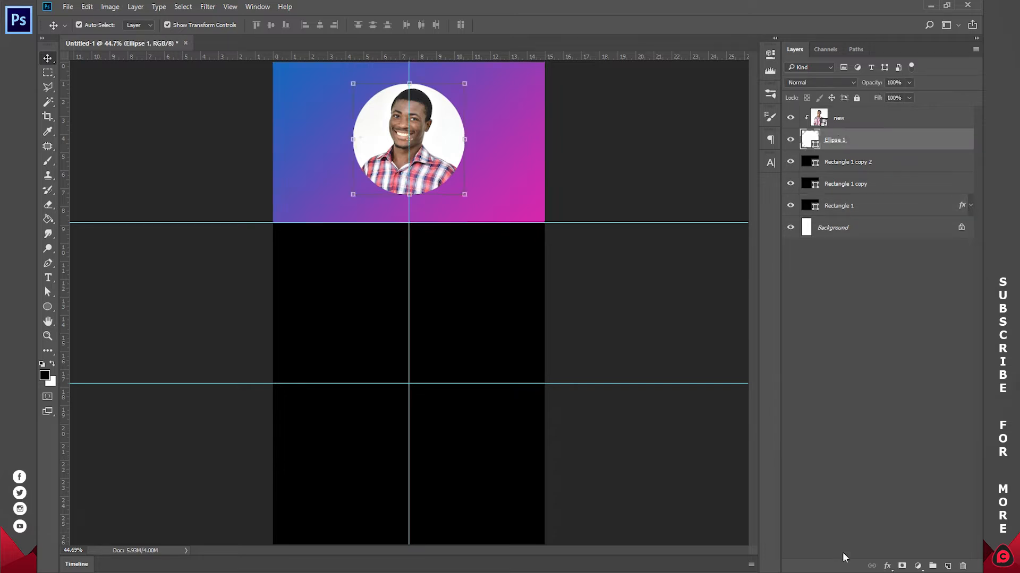
click(885, 567)
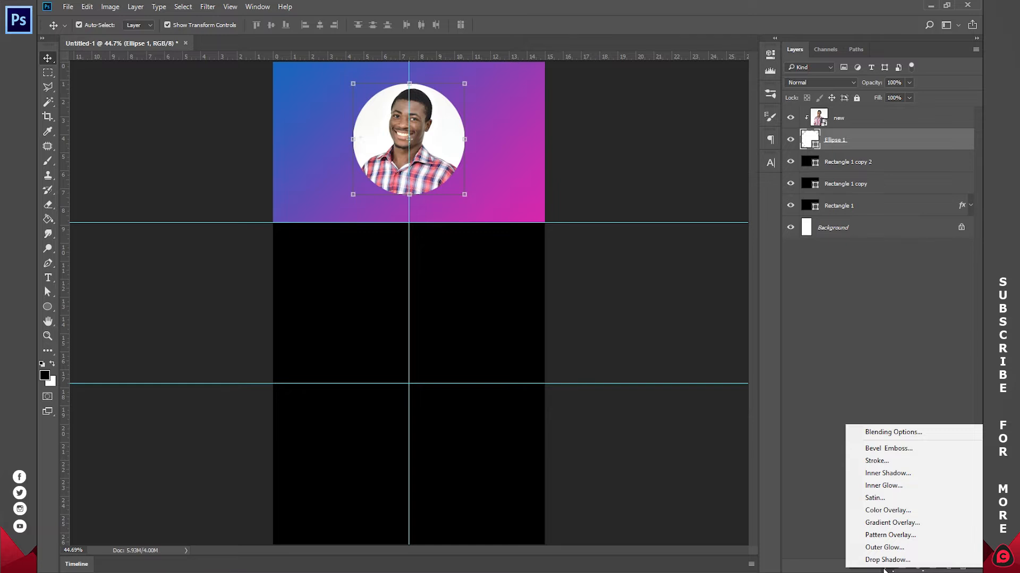
click(878, 461)
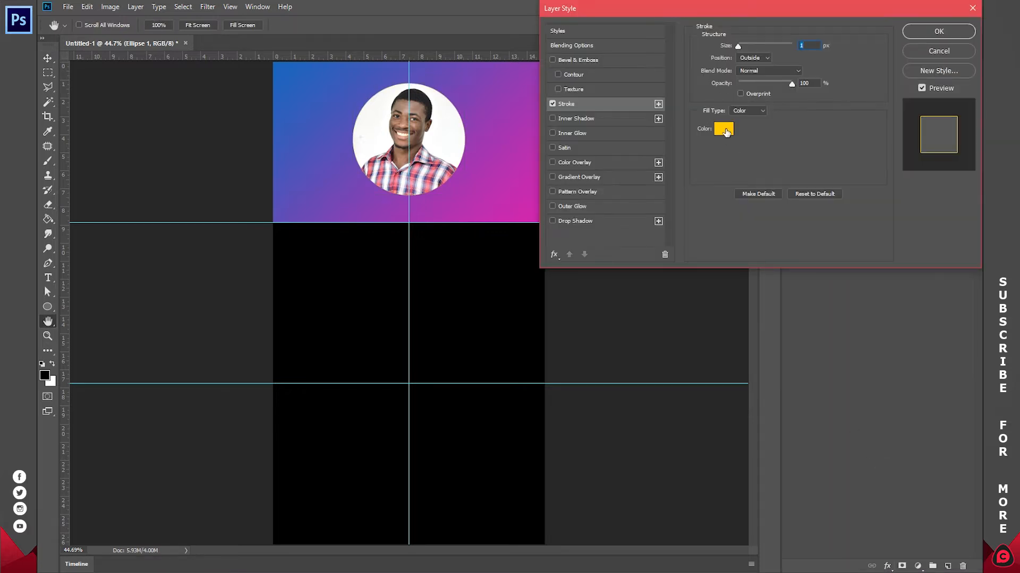
click(726, 132)
drag(711, 61, 667, 12)
click(919, 33)
drag(740, 47, 745, 46)
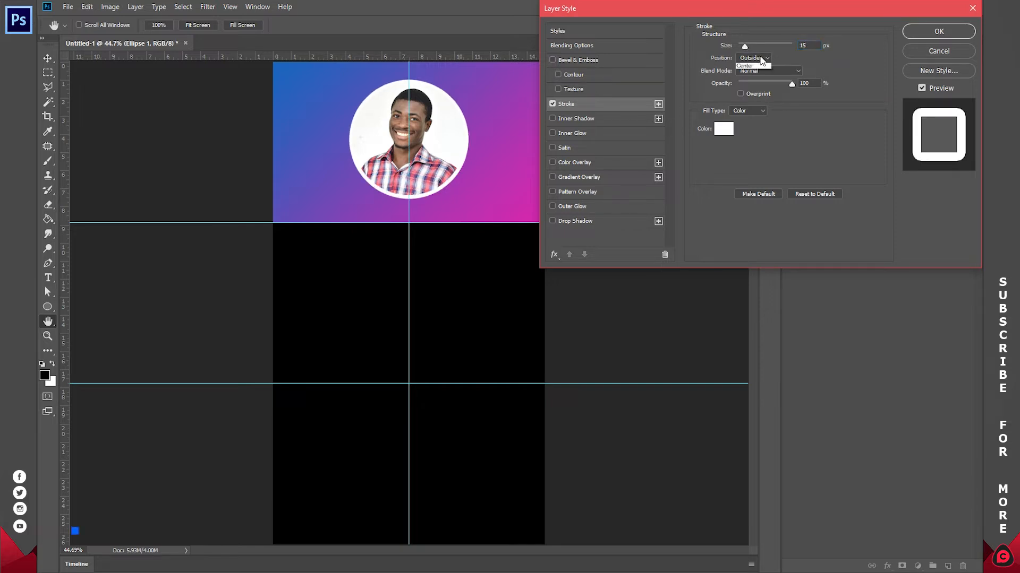
Set the circle's stroke position to Inside and its size to 8 px, apply it and collapse the effects.
click(759, 58)
click(752, 71)
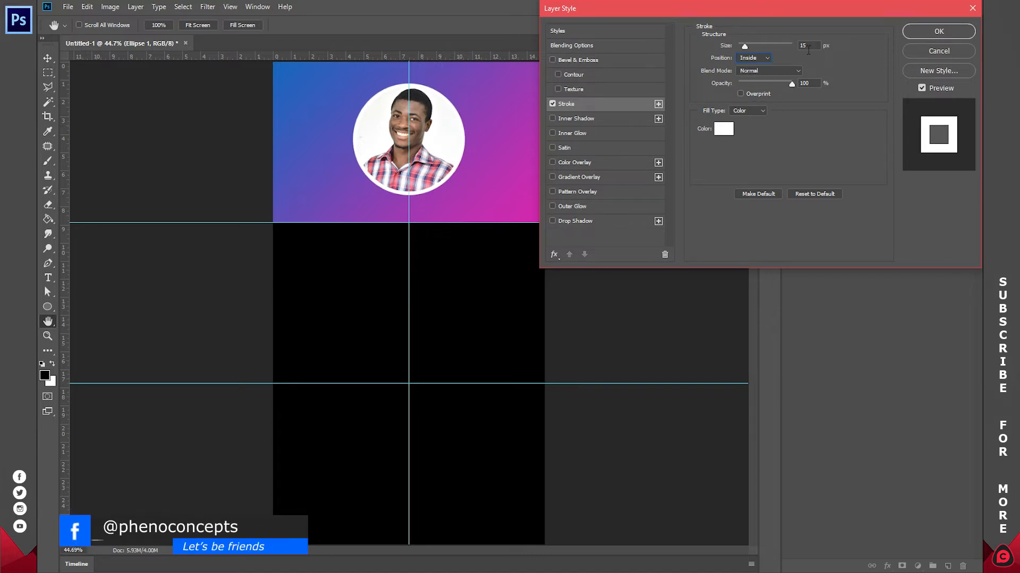
key(shift+Tab)
text(1)
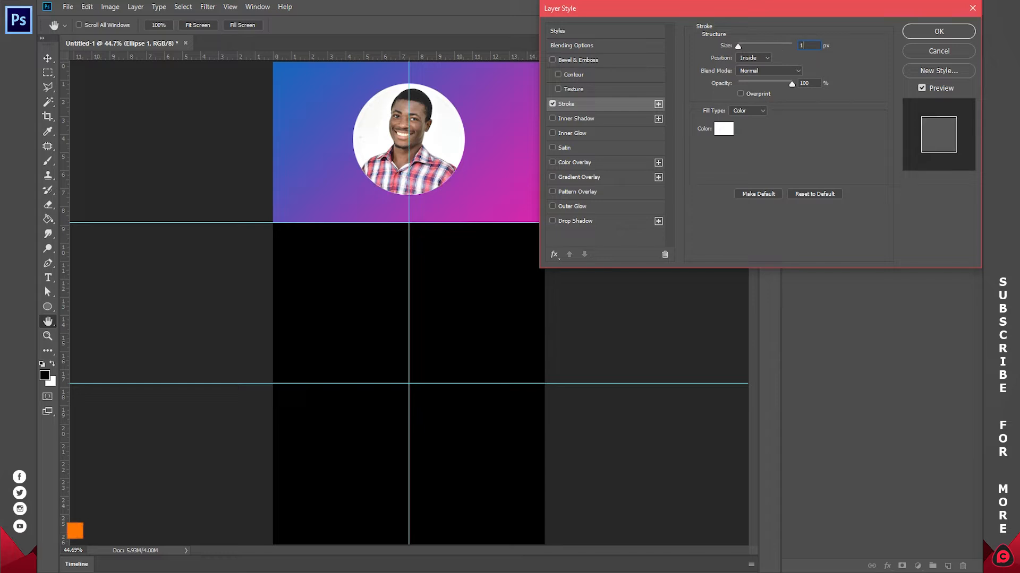
key(BackSpace)
text(5)
text(8)
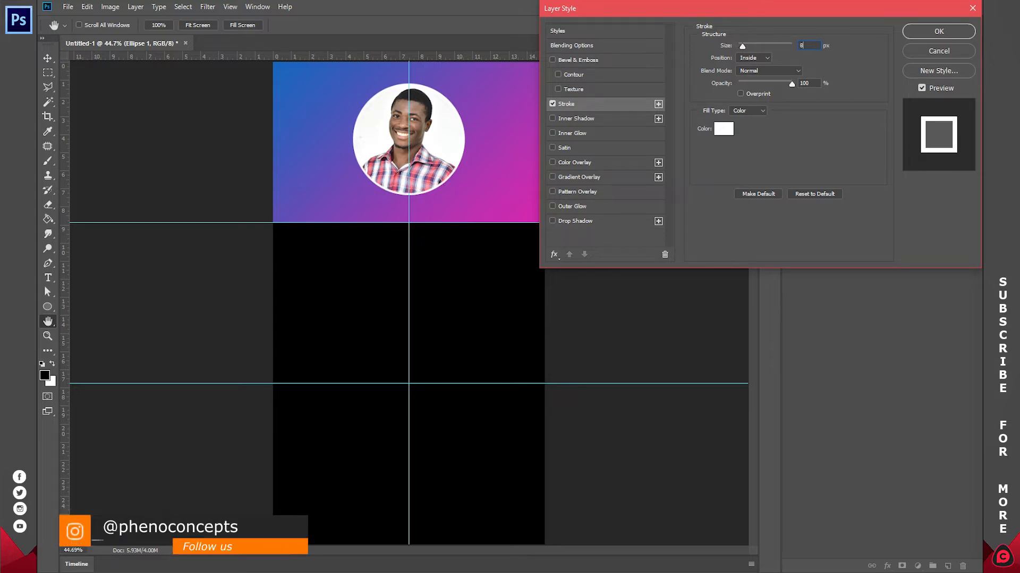
click(939, 32)
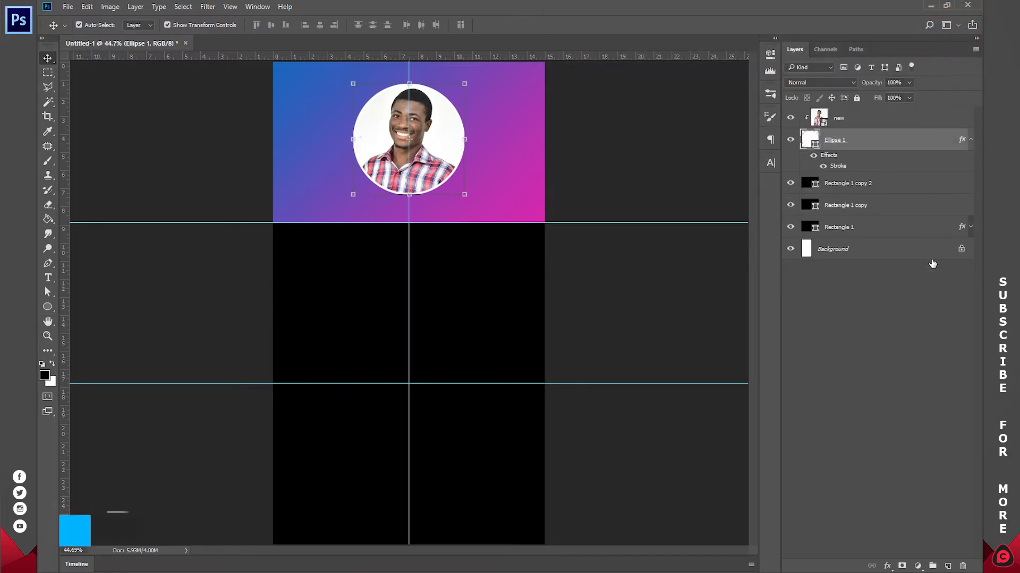
click(969, 141)
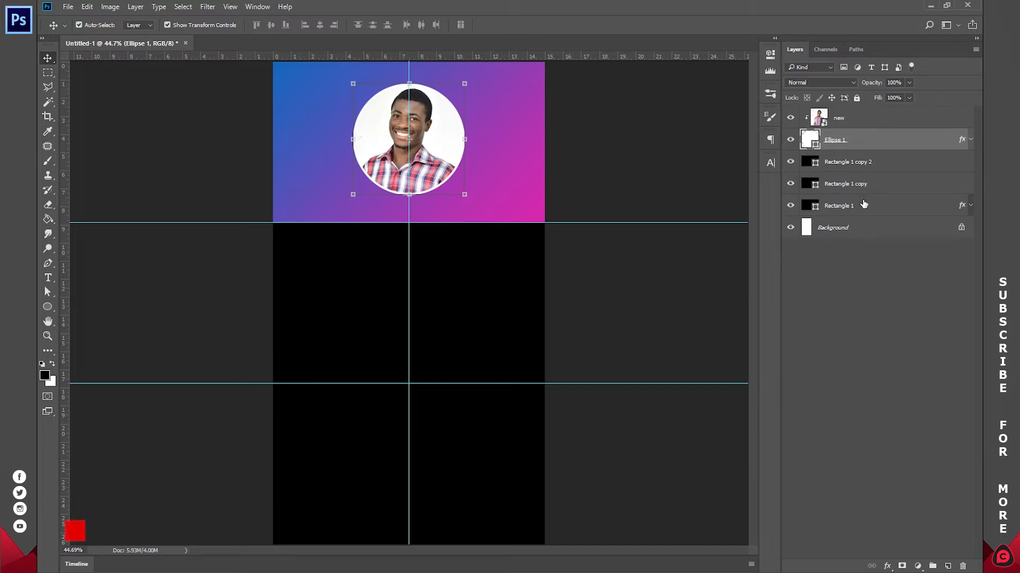
Group the Rectangle 1, Ellipse 1 and new layers and name the group PROFILE.
click(863, 205)
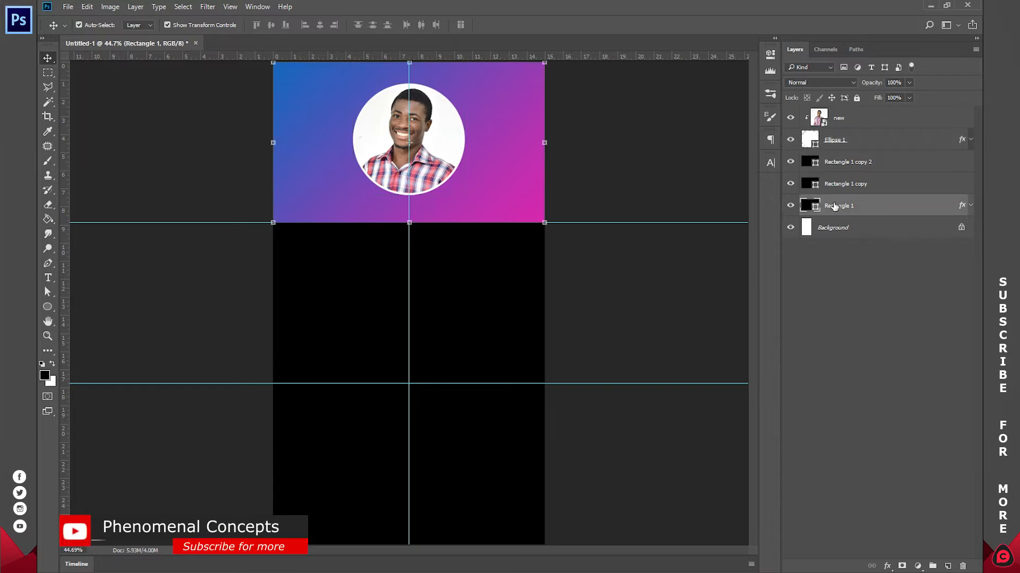
key(ctrl)
ctrl+click(852, 140)
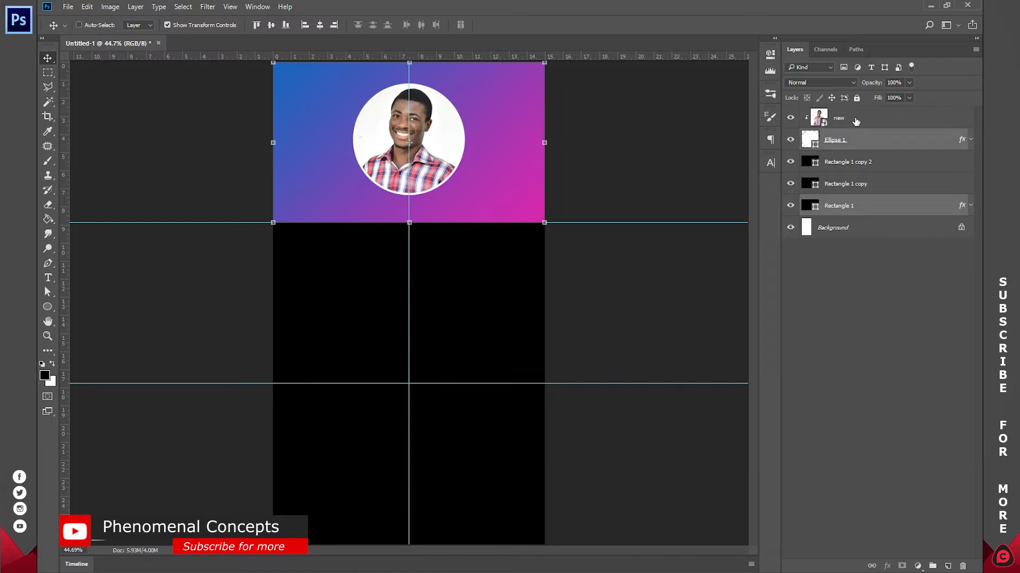
ctrl+click(855, 119)
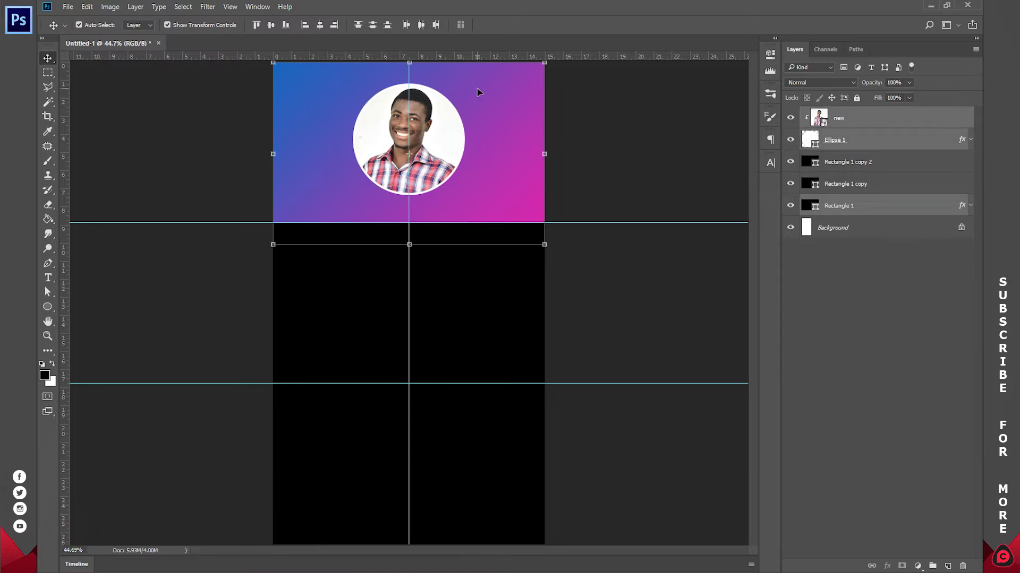
key(ctrl+g)
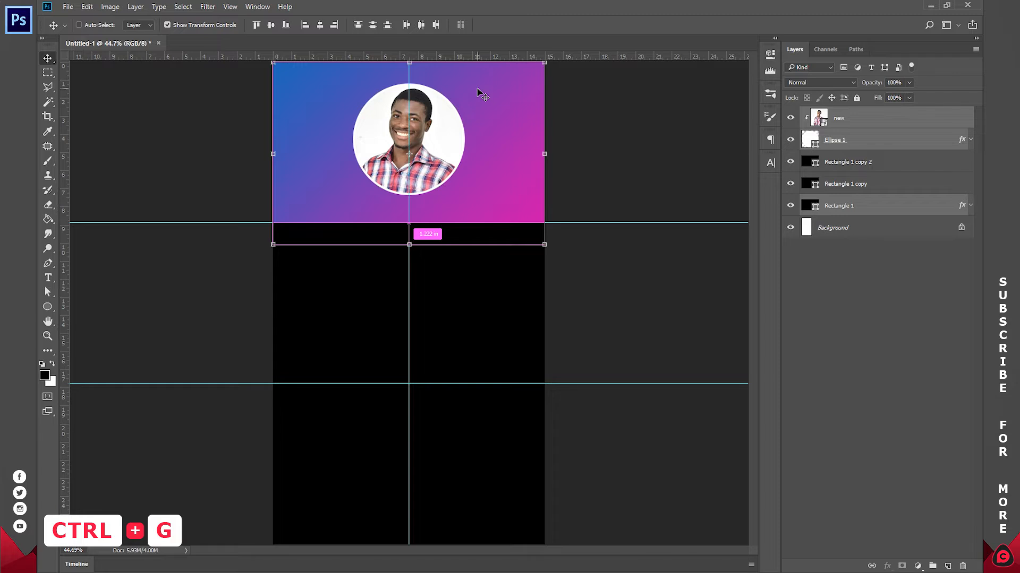
double_click(833, 114)
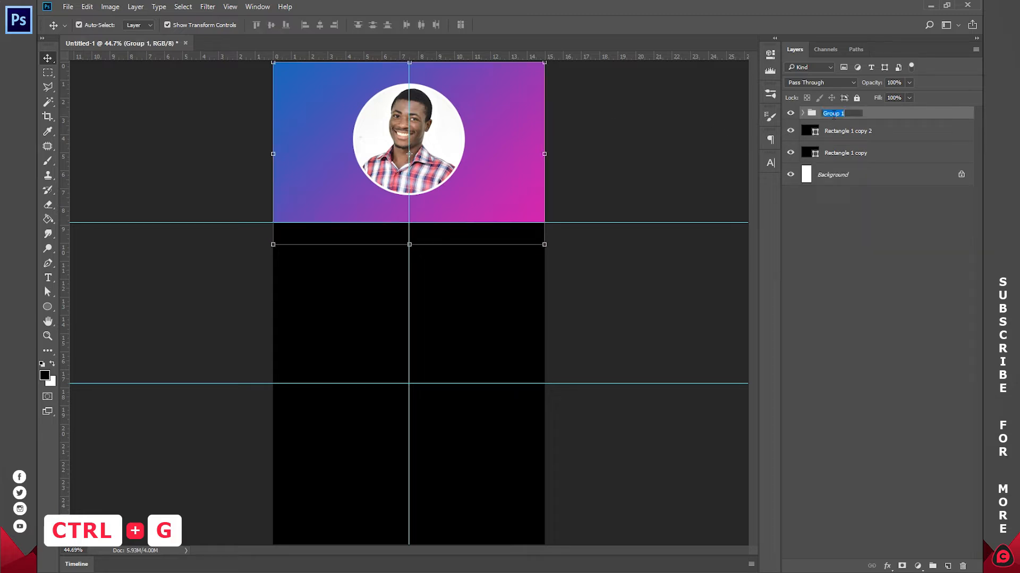
text(PROFILE)
key(Return)
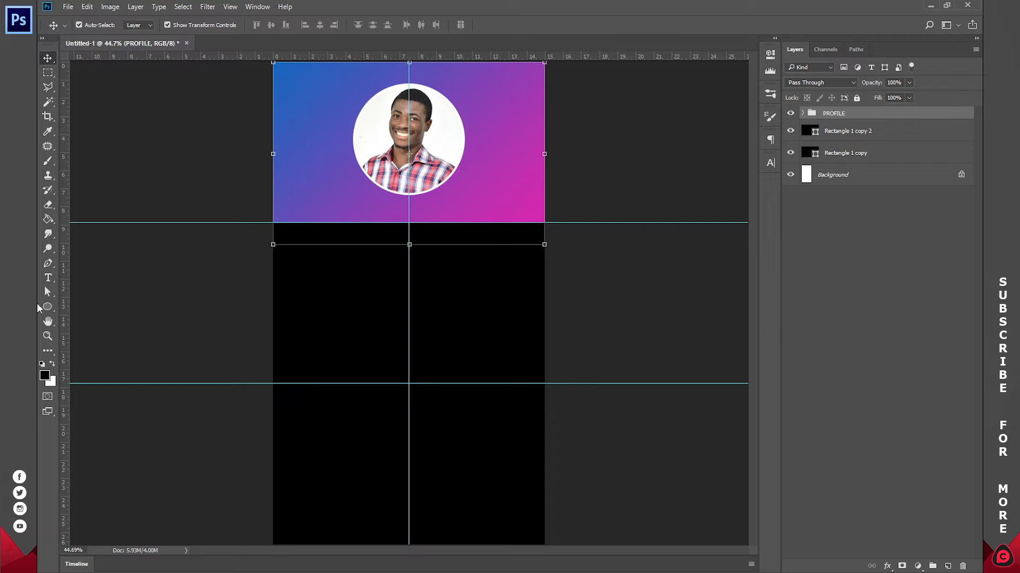
Add a white text line reading YOUR NAME in the middle section.
key(t)
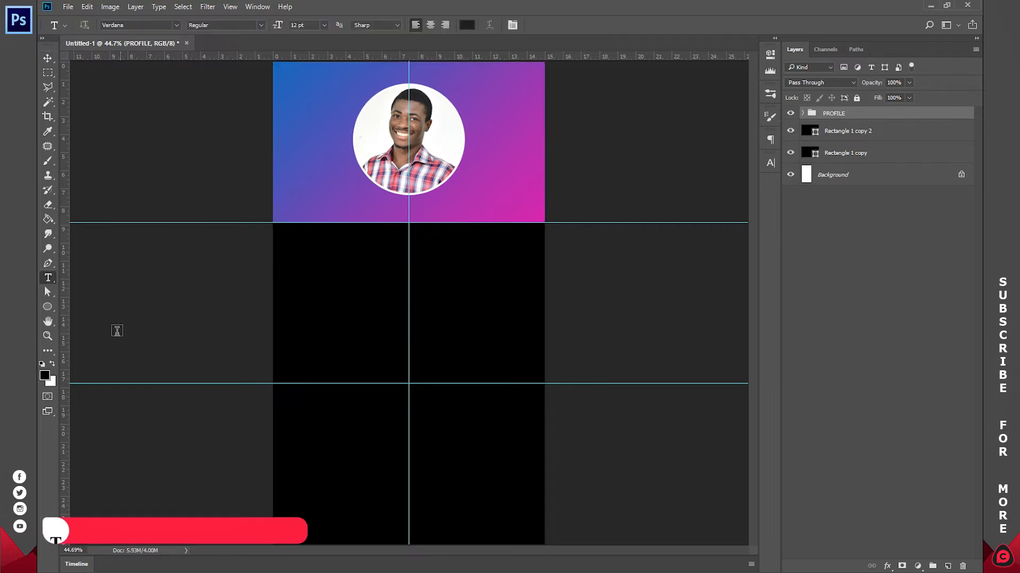
click(52, 364)
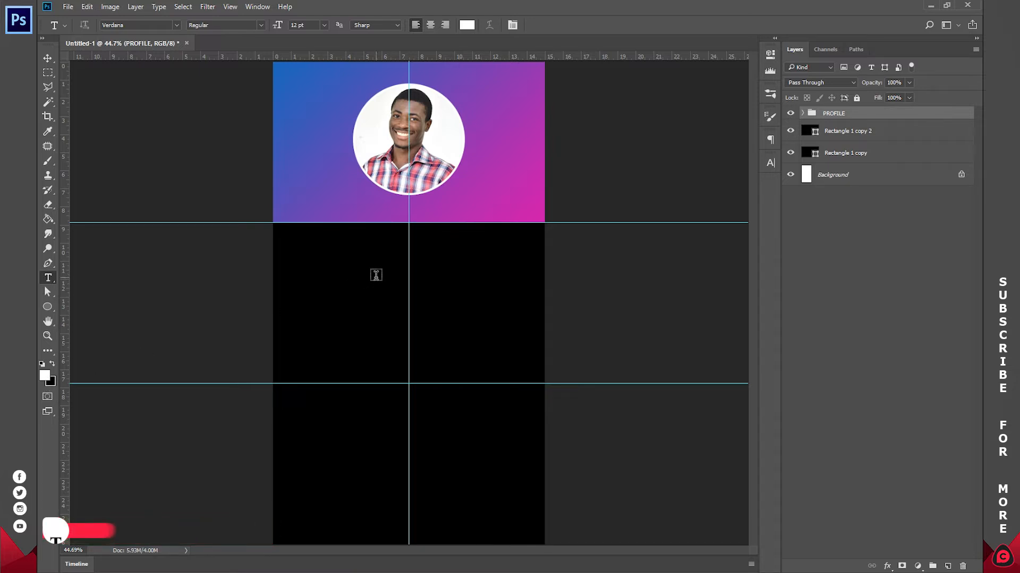
click(398, 289)
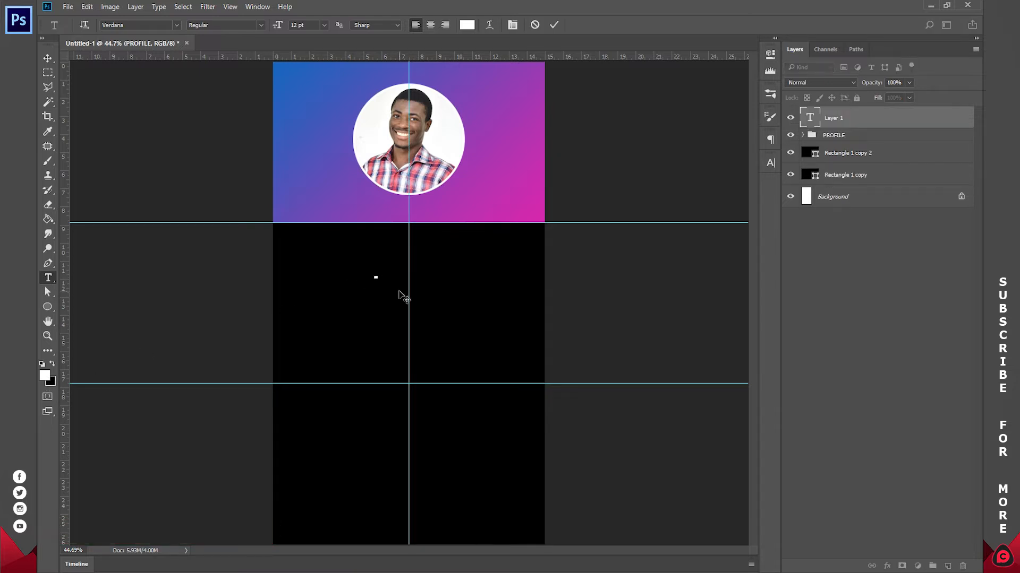
text(YOUR NAME)
Centre-align the name text, set it to 36 pt and move it just beneath the circular photo.
key(ctrl+a)
click(323, 26)
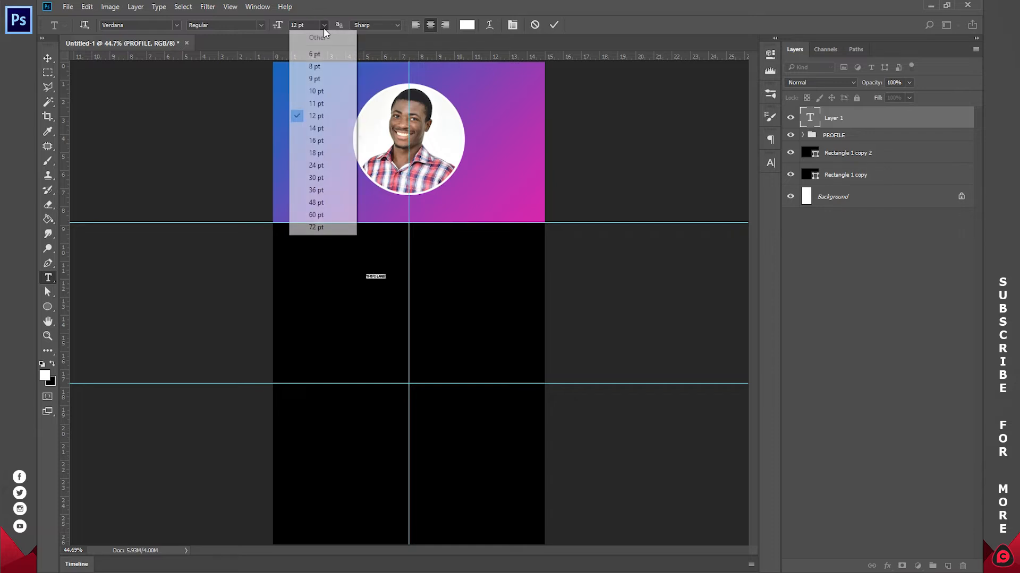
click(337, 176)
drag(391, 289, 423, 231)
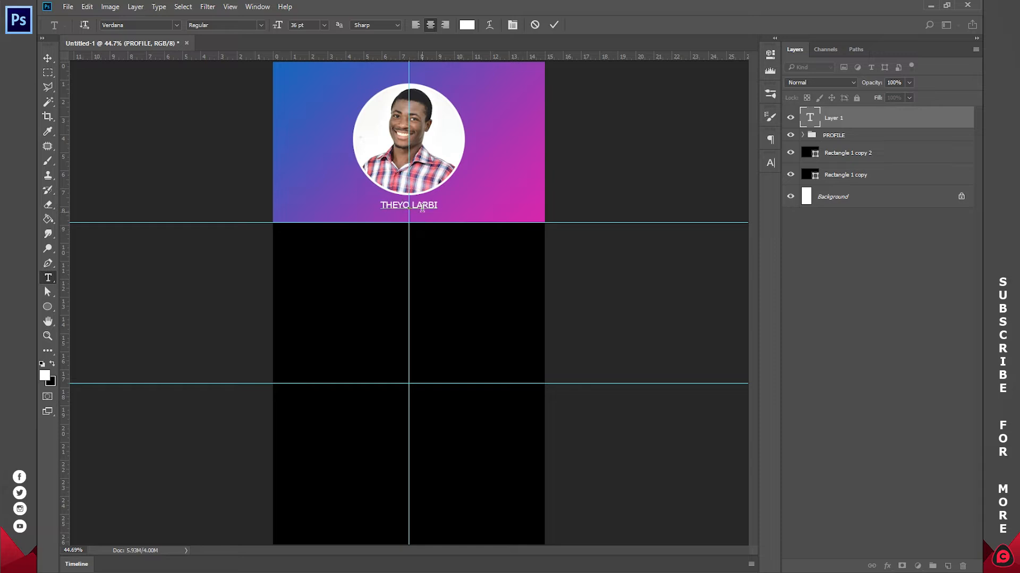
Make the name text bold and set its size to 48 pt.
triple_click(422, 204)
click(260, 25)
click(250, 50)
click(323, 25)
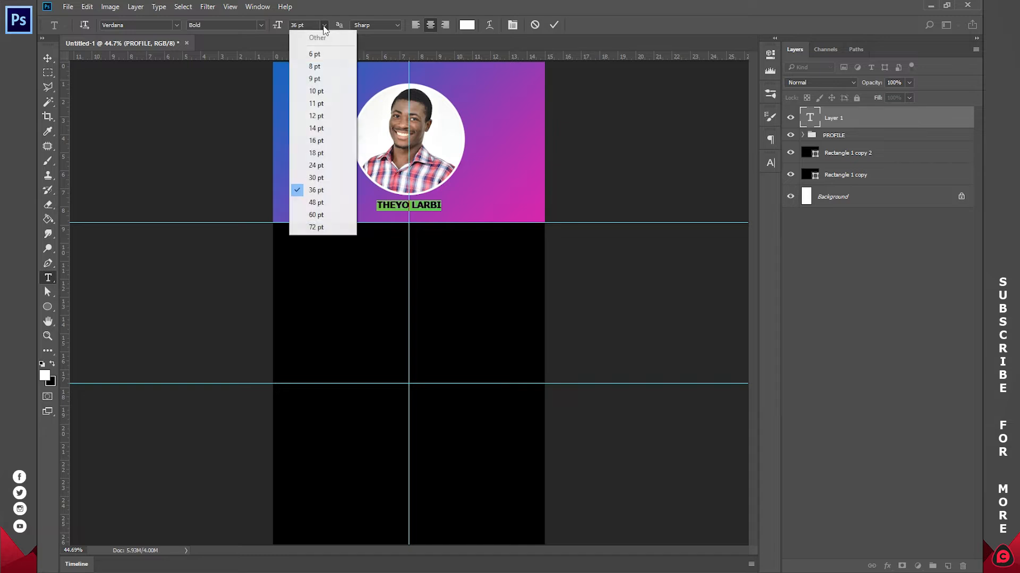
click(317, 202)
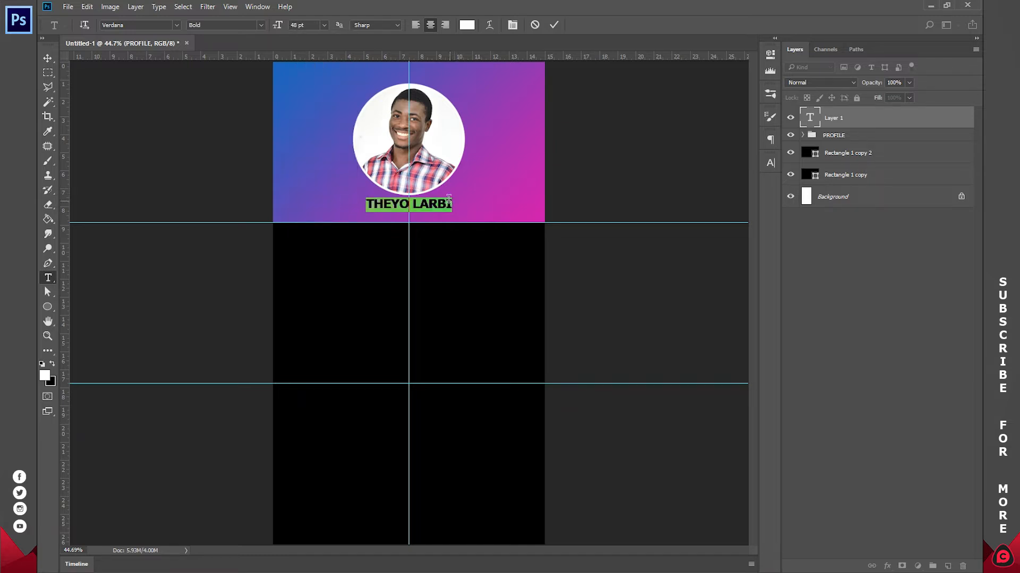
Open the character settings for the name text and choose a tracking of -50.
click(253, 7)
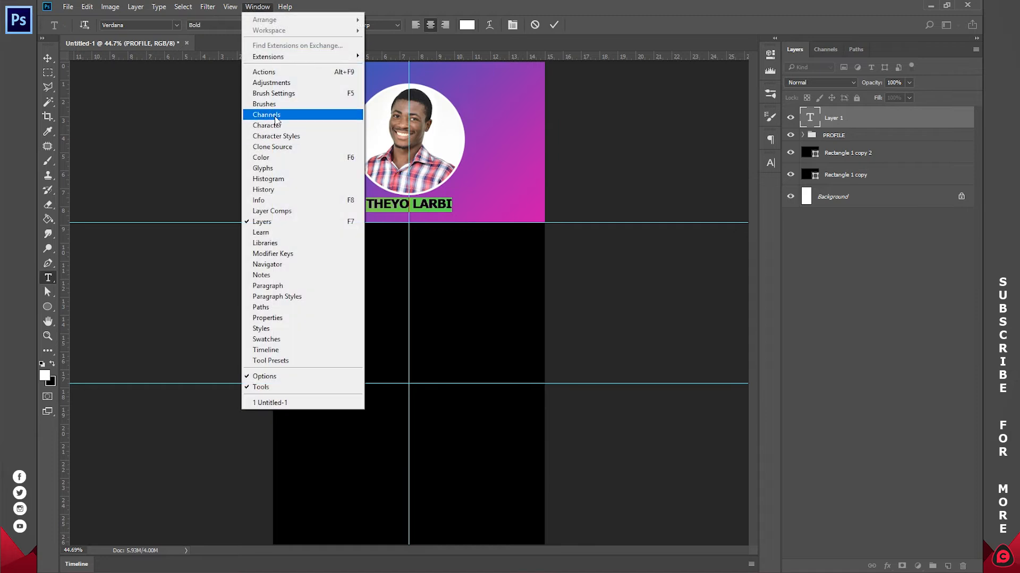
click(280, 126)
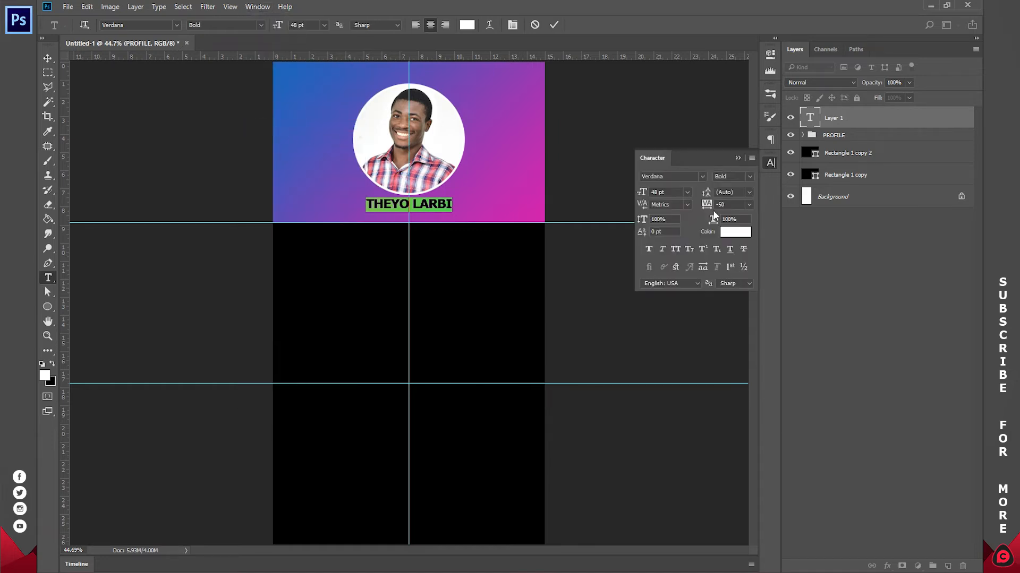
click(749, 205)
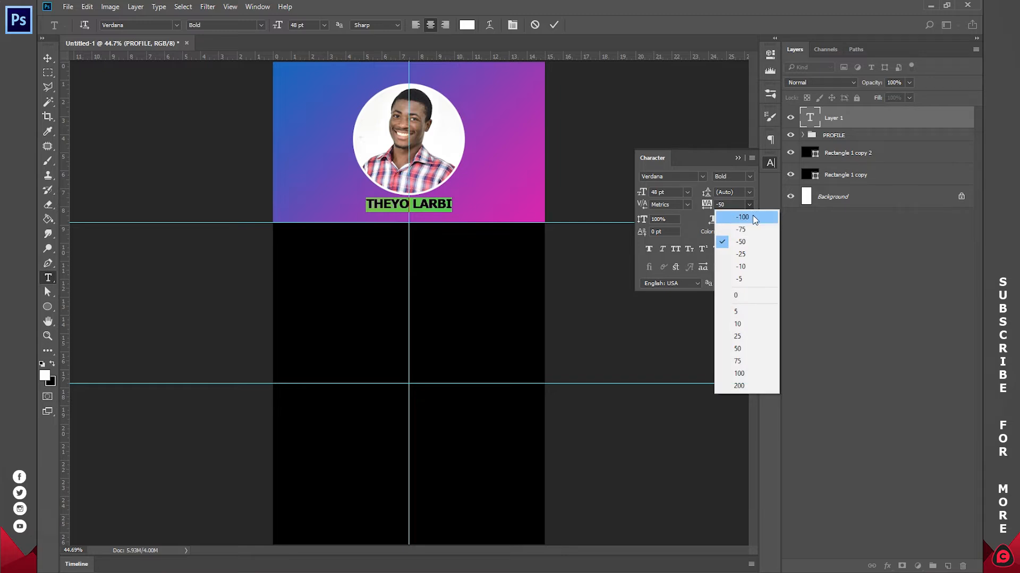
click(753, 242)
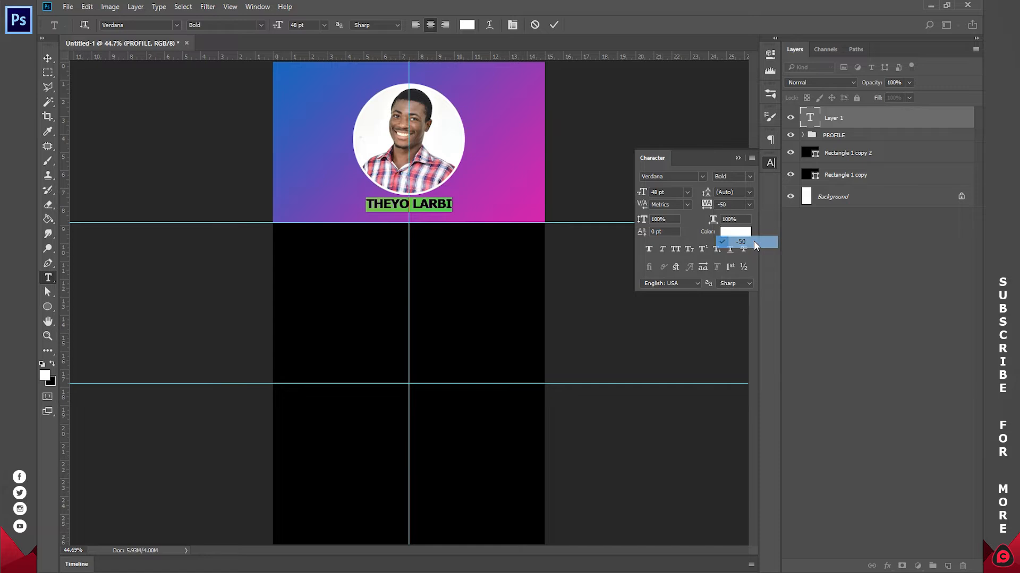
Add a second line below the name reading GRAPHIC DESIGNER | WEB DESIGNER | PHOTOGRAPHER.
click(450, 205)
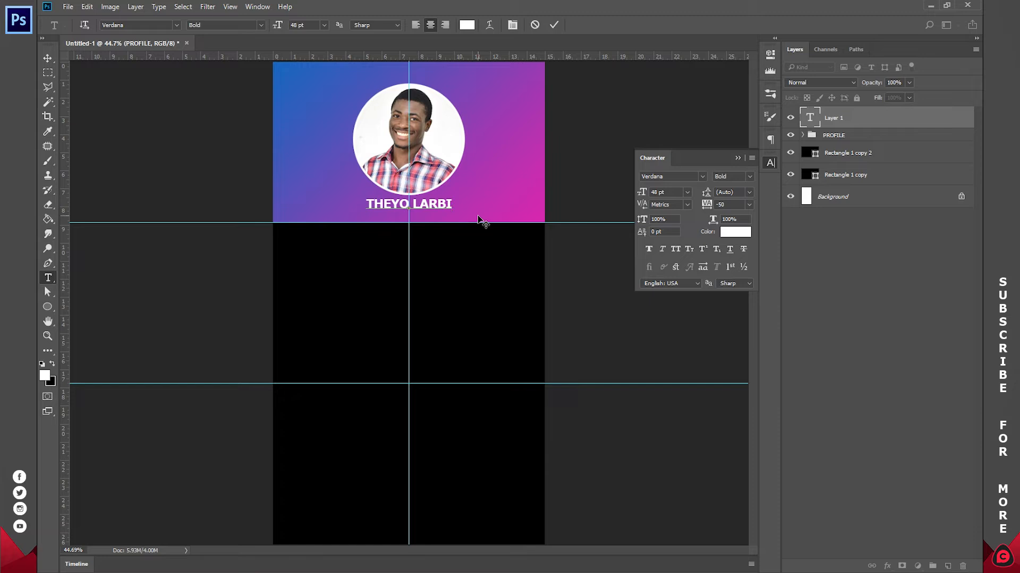
text(GRAPHIC DESI)
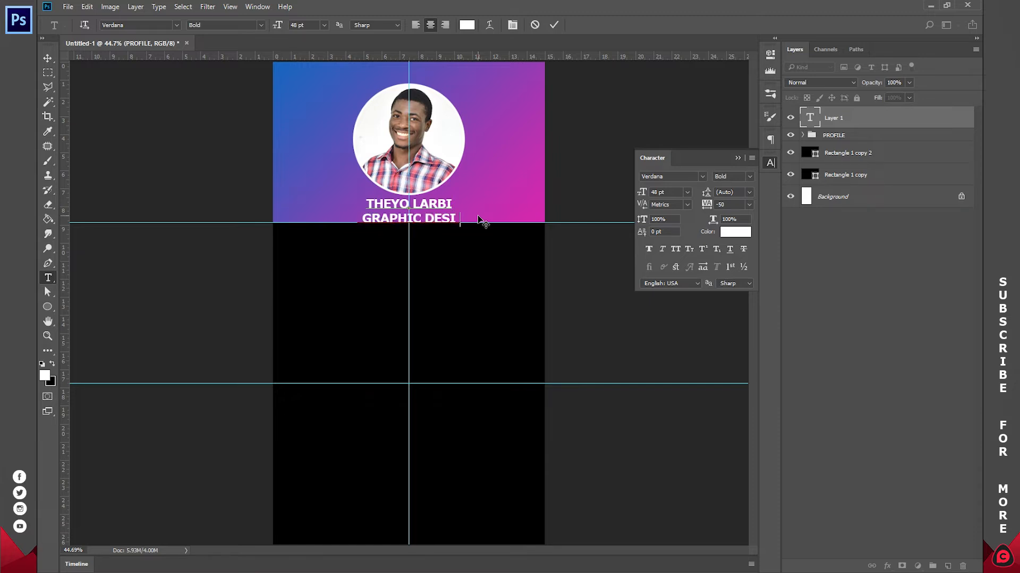
text(GNER \ WEB DESIGNER | PHOTOGRAPHER)
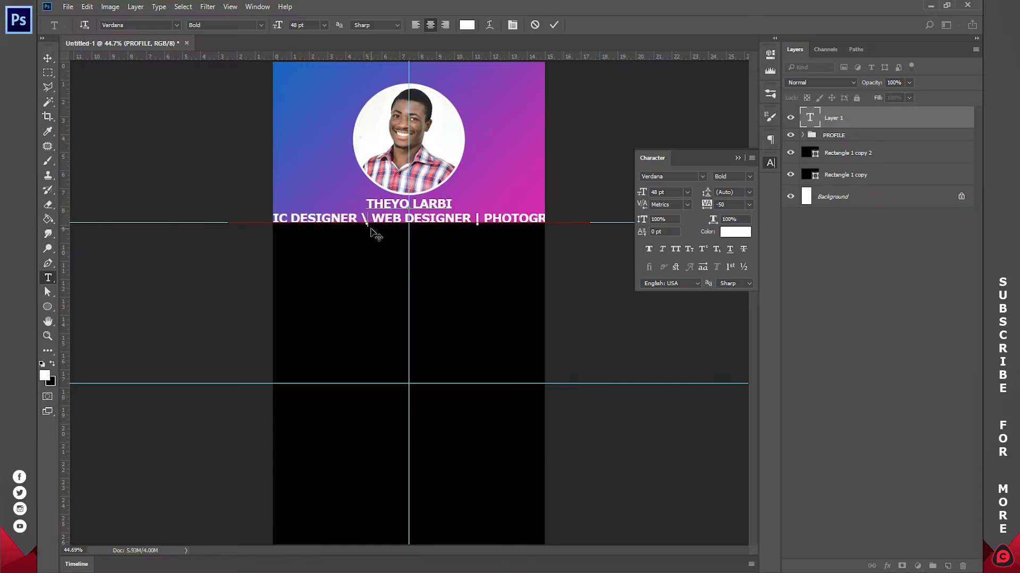
click(368, 220)
key(BackSpace)
text(|)
Set the job-title line to Regular at 24 pt, commit the text and close the character settings.
triple_click(389, 219)
click(261, 25)
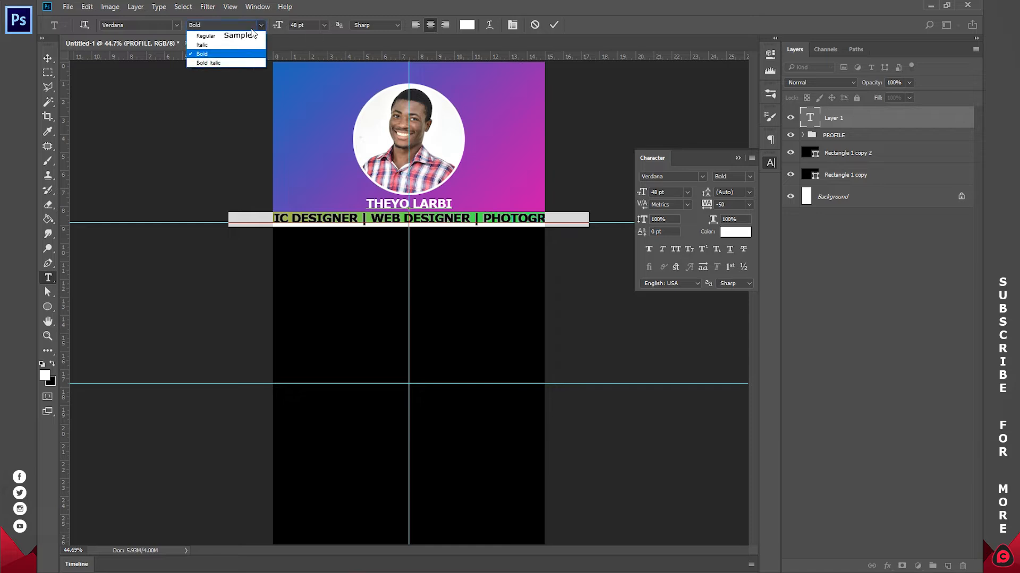
click(218, 52)
click(323, 25)
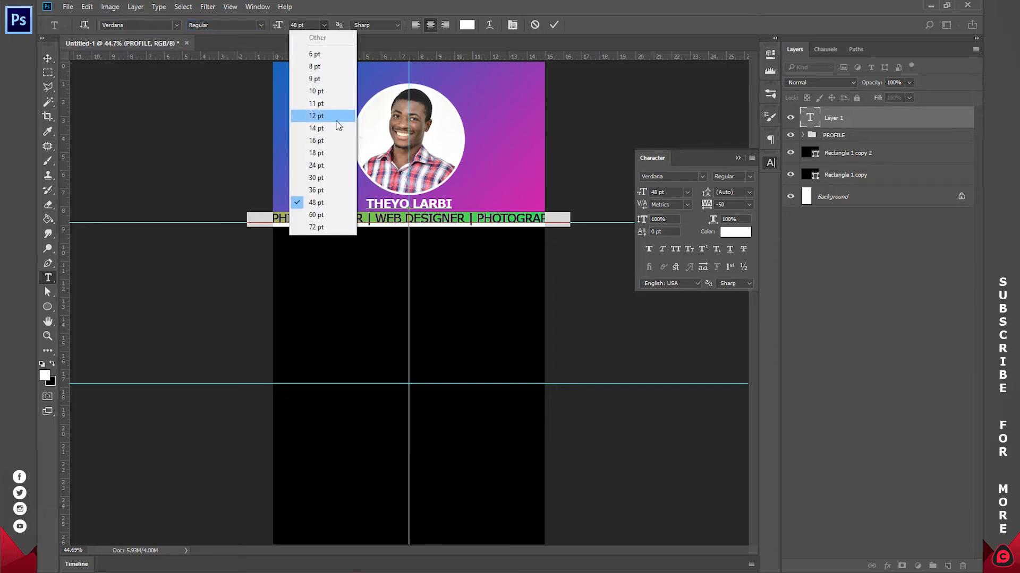
click(336, 154)
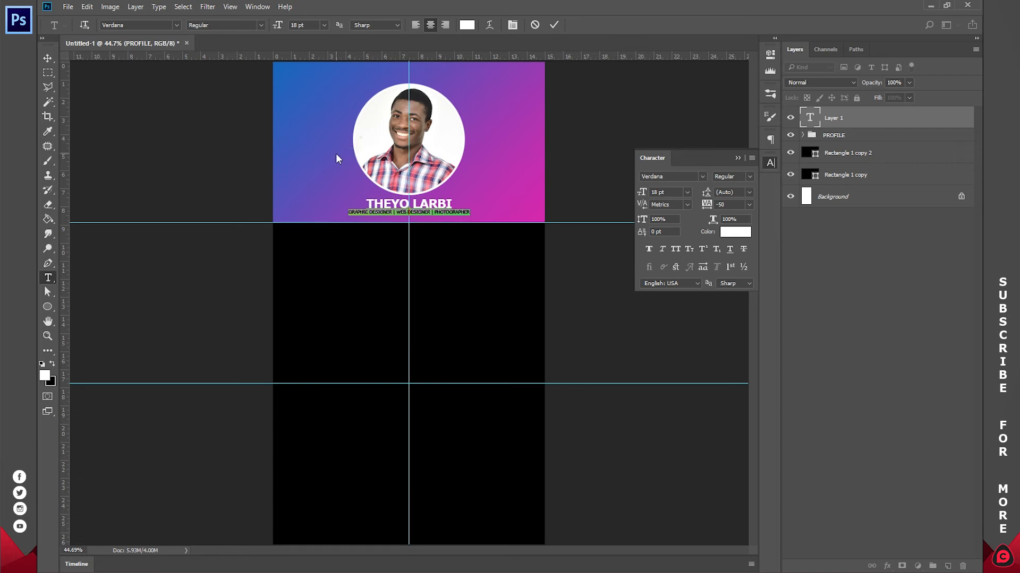
click(324, 25)
click(321, 164)
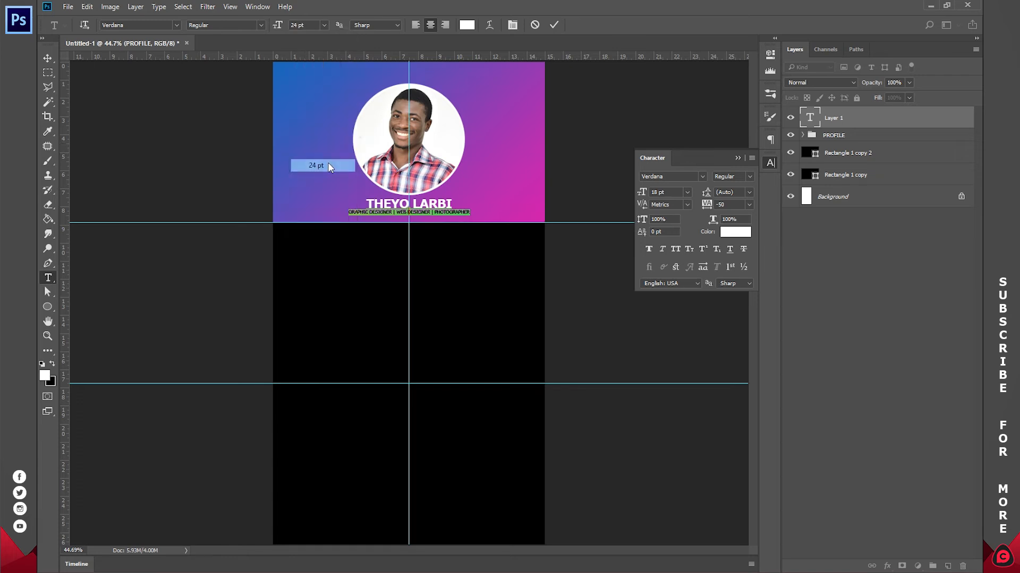
click(554, 25)
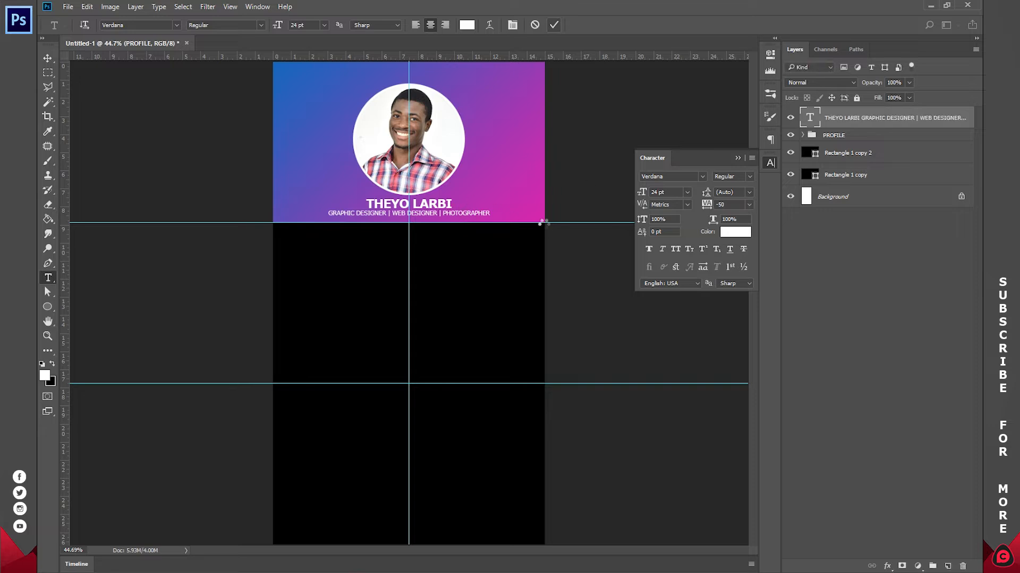
click(767, 163)
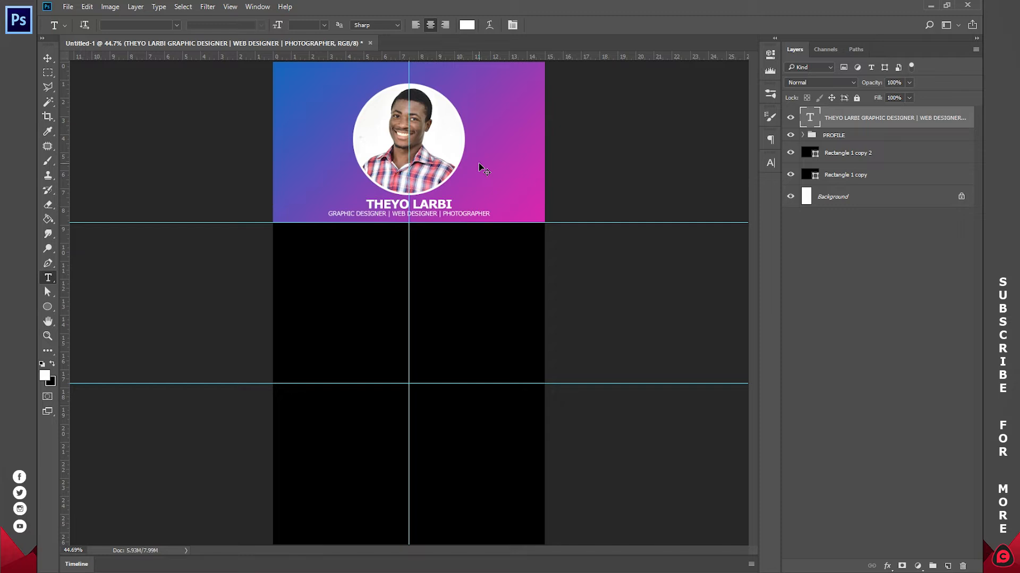
Save the document as a Photoshop file named How to create a Profile for Instagram Story on the PhenoConcepts (D:) drive.
key(ctrl+s)
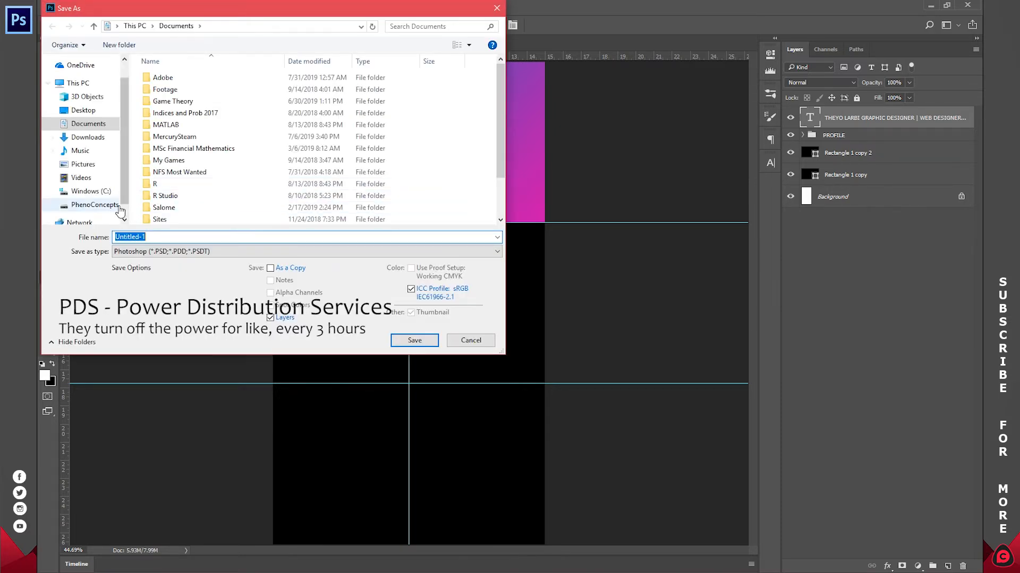
click(101, 206)
text(Instagram Story)
key(Home)
text(How to create a Profile for)
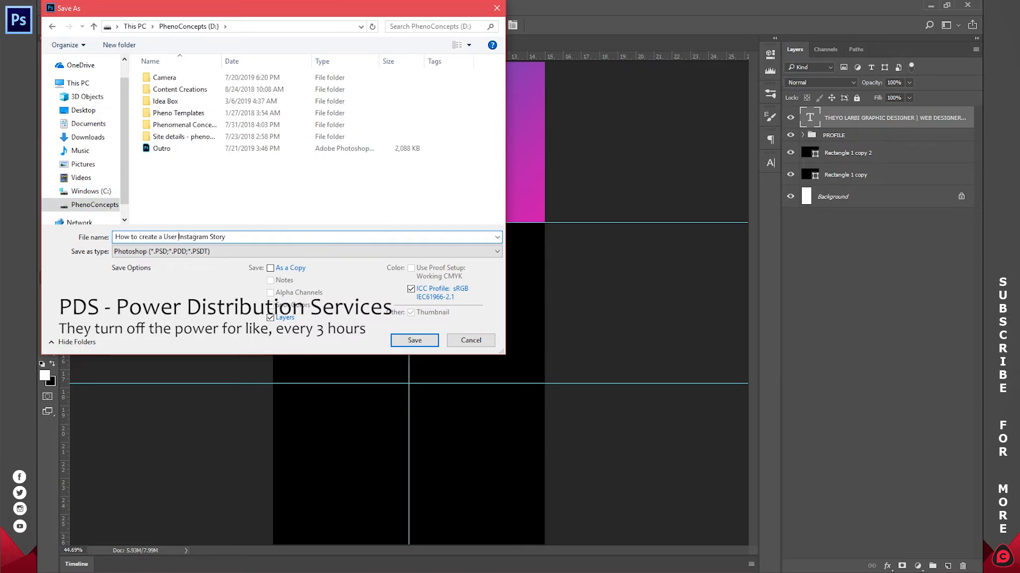
key(Return)
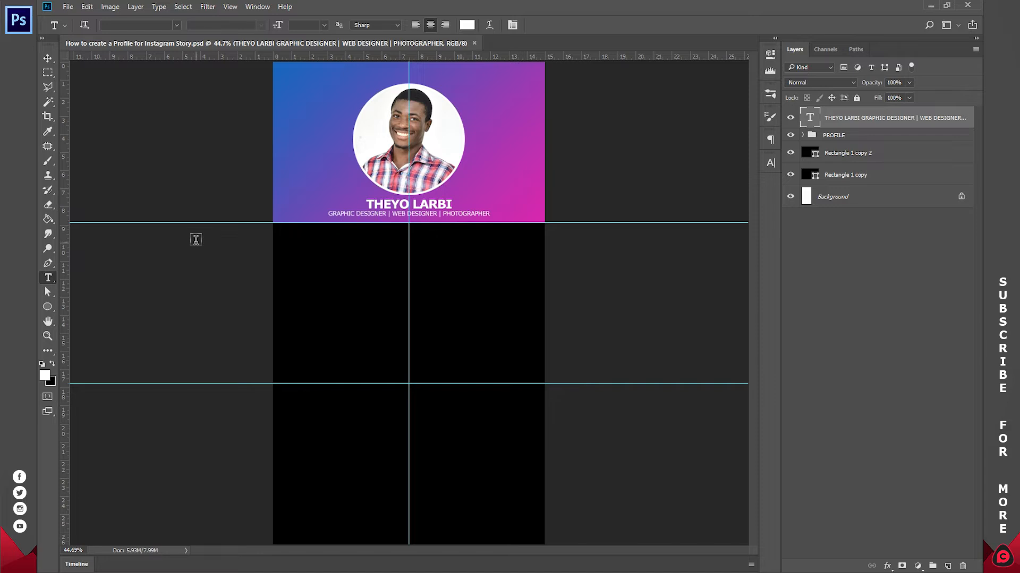
Move the text layer into the PROFILE group and expand the group.
drag(837, 120, 838, 136)
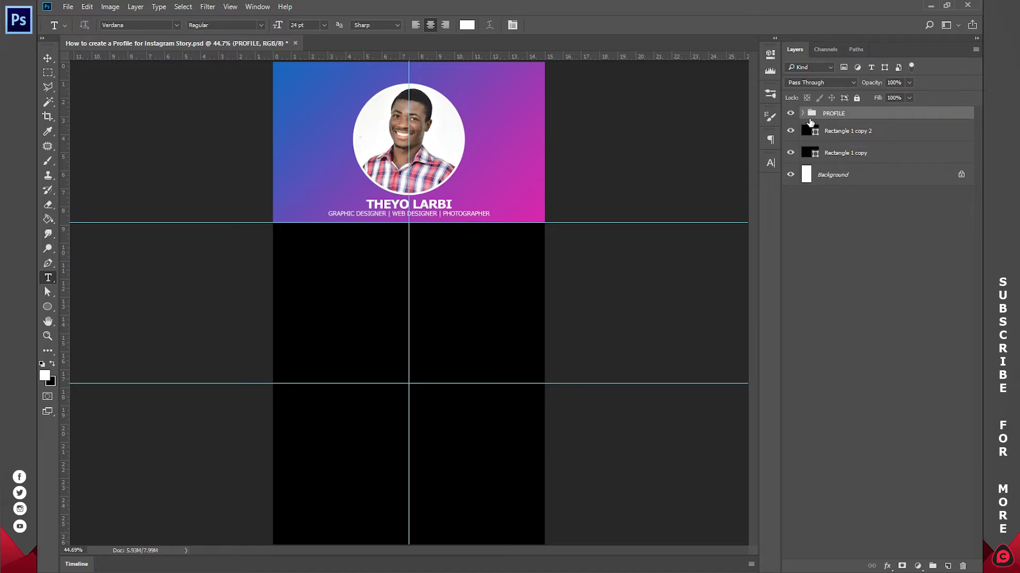
click(802, 113)
click(875, 139)
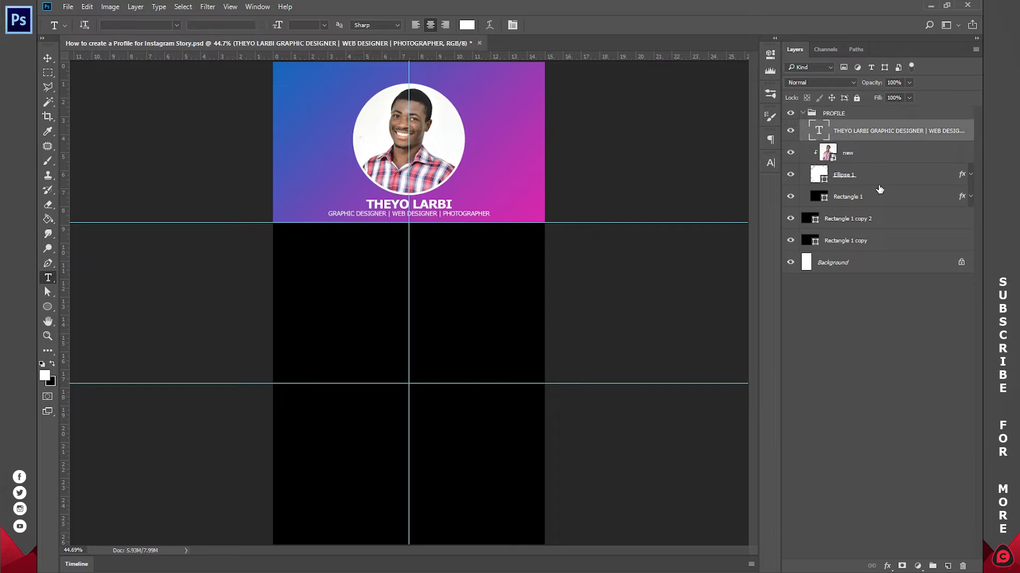
shift+click(878, 176)
key(v)
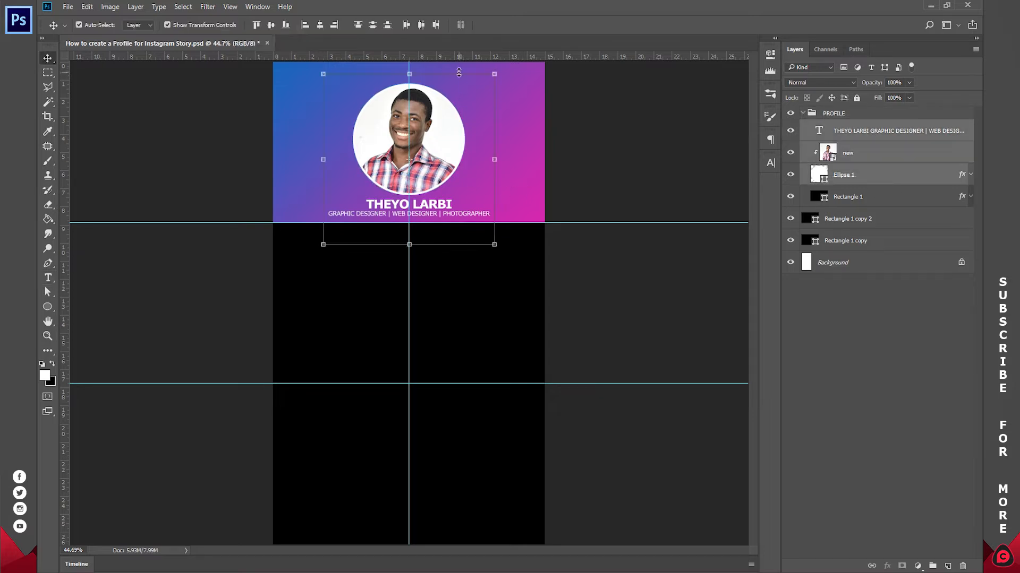
drag(495, 73, 474, 95)
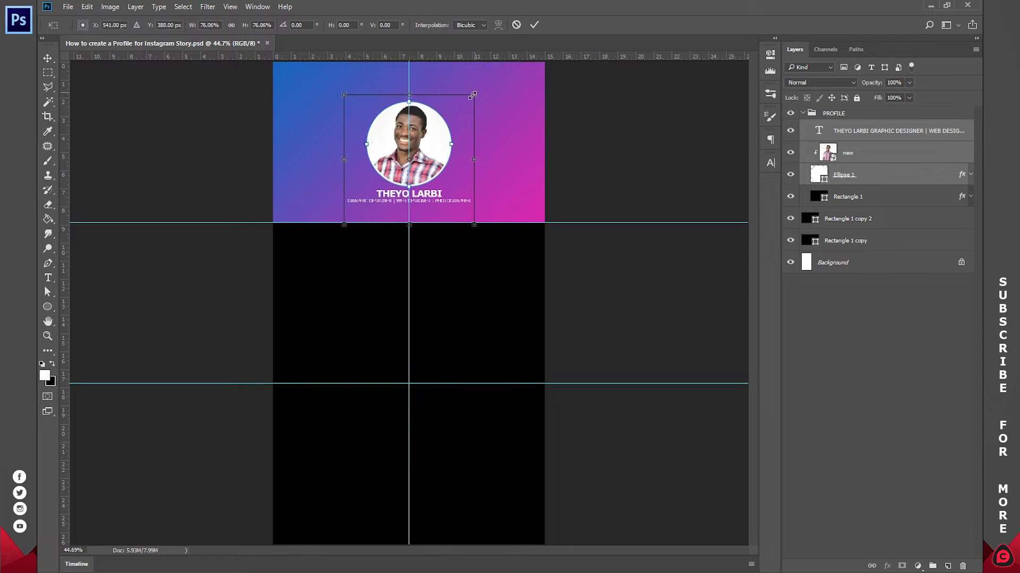
click(516, 24)
Scale the Ellipse 1 and new layers together to about 76.65% and move them up in the profile section.
click(877, 171)
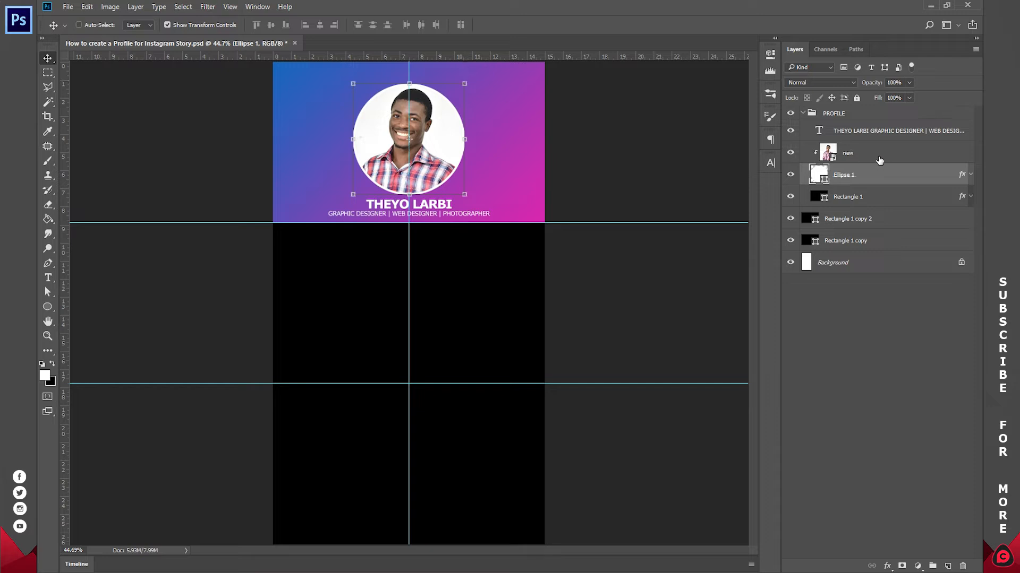
ctrl+click(879, 155)
drag(494, 75, 471, 93)
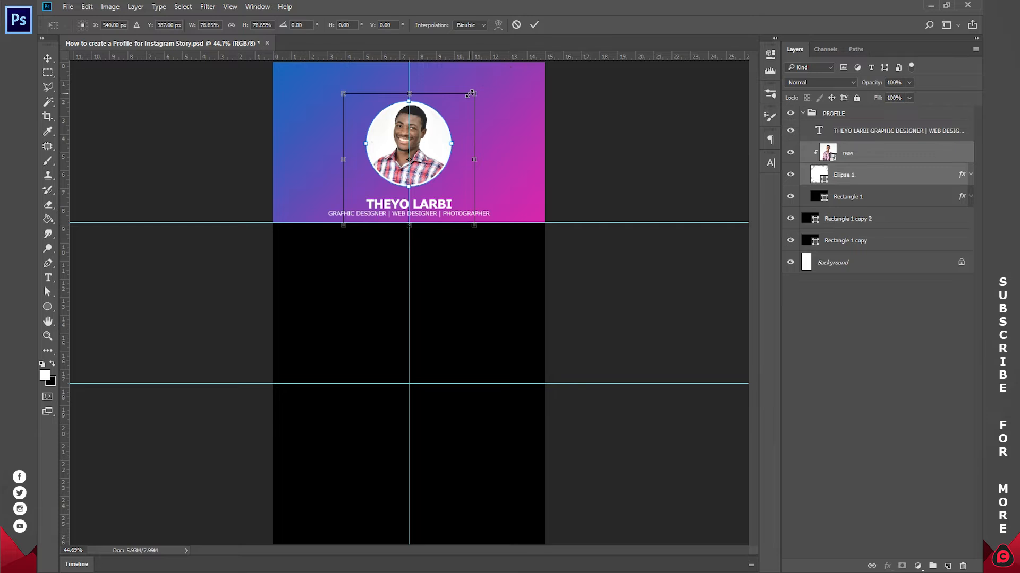
drag(429, 137, 429, 121)
click(534, 24)
Move the name and job-title text up closer to the circular photo, and collapse the PROFILE group.
click(869, 133)
drag(530, 243, 510, 237)
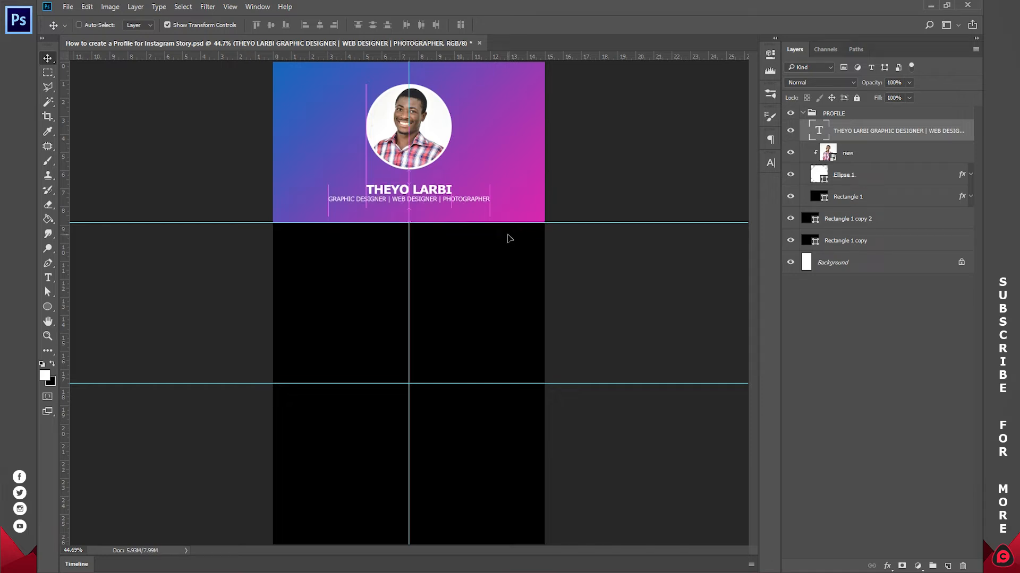
click(893, 314)
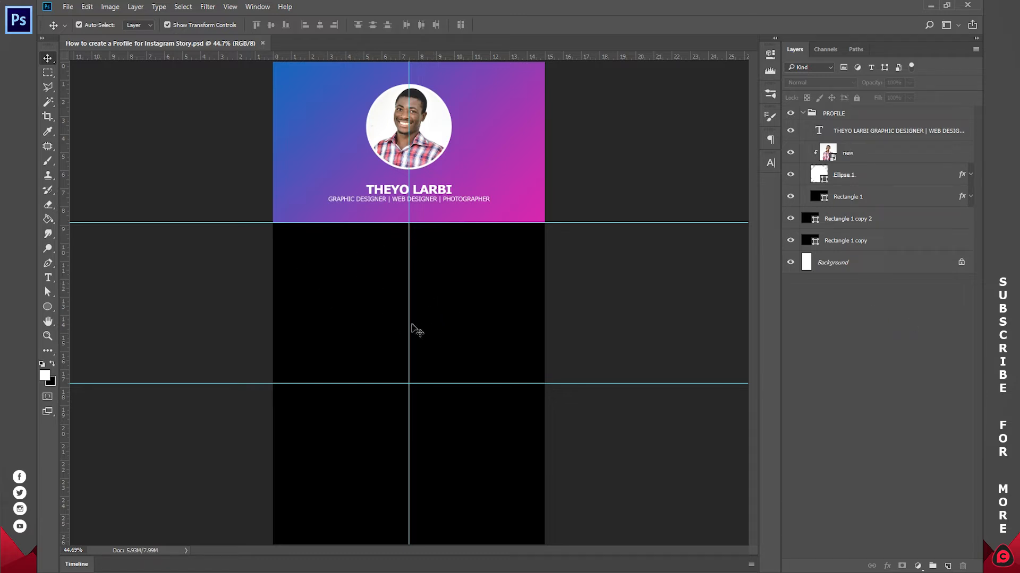
click(803, 114)
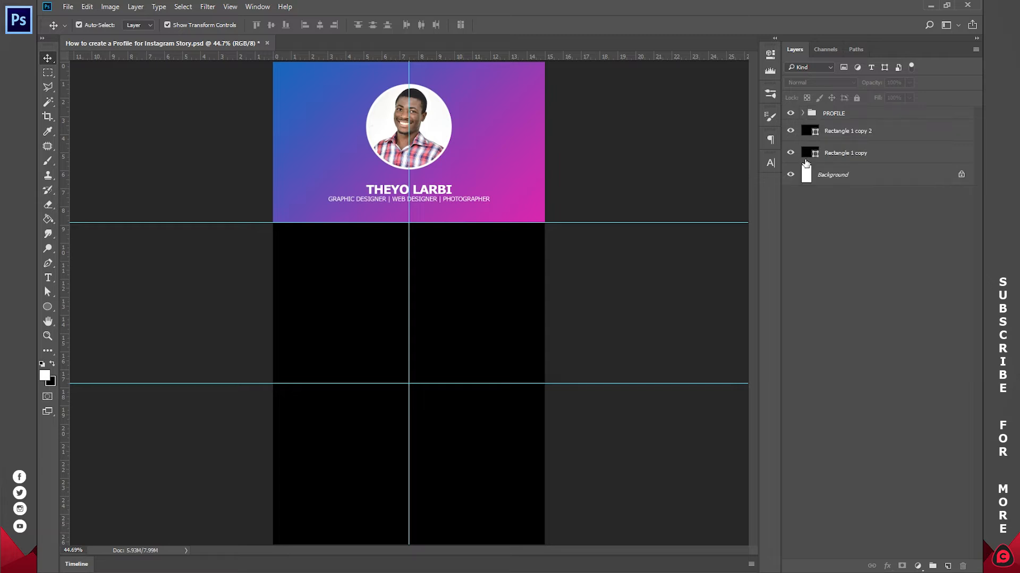
Change the fill colour of the middle section's rectangle, Rectangle 1 copy, to light grey f2f2f2.
double_click(805, 132)
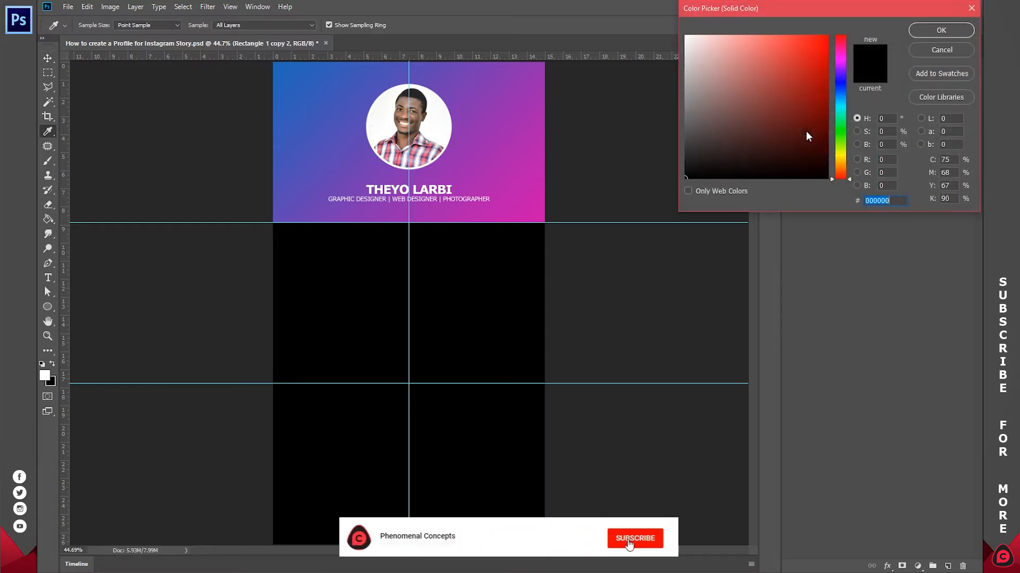
click(933, 49)
click(809, 154)
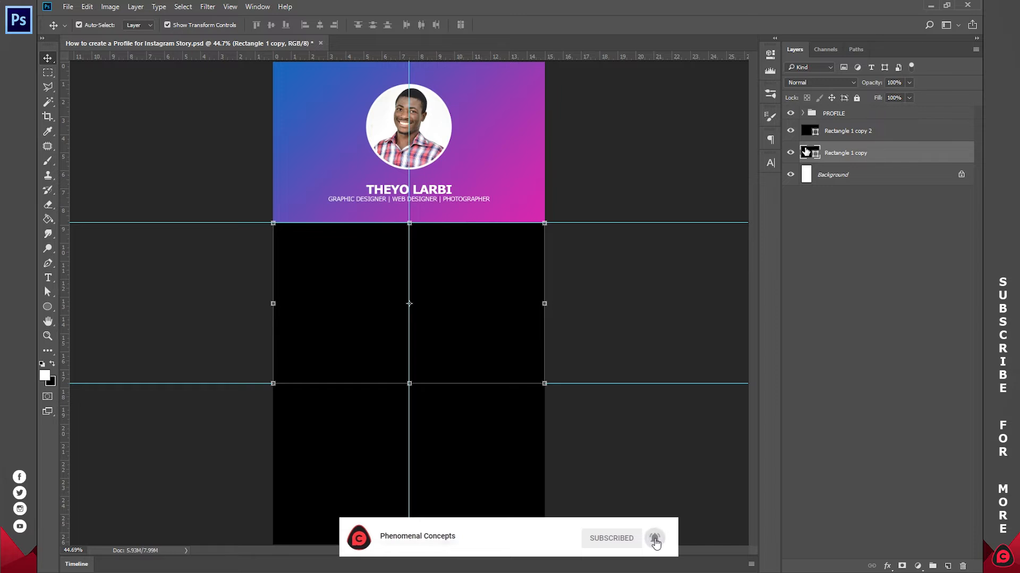
double_click(808, 154)
mouse_move(721, 104)
mouse_down()
mouse_move(655, 13)
mouse_move(660, 55)
mouse_move(659, 43)
mouse_move(685, 42)
mouse_up()
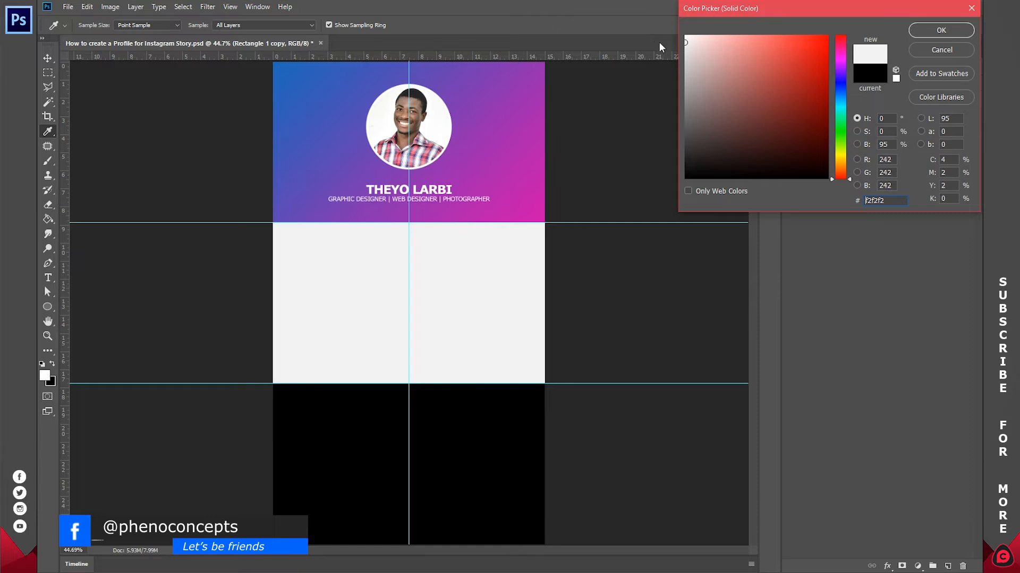
click(931, 34)
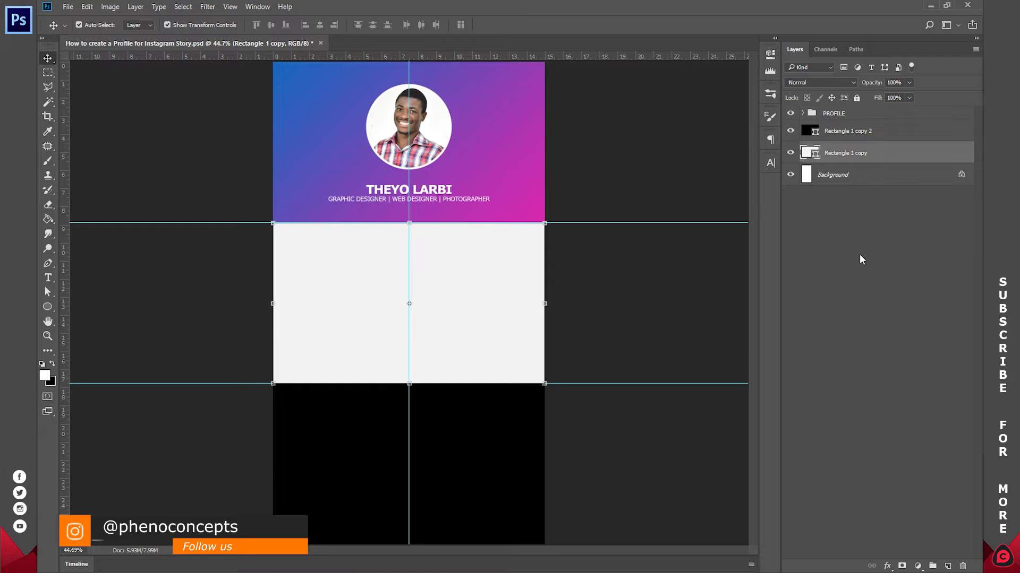
Add a Gradient Overlay effect to Rectangle 1 copy using the Foreground to Background preset.
click(887, 567)
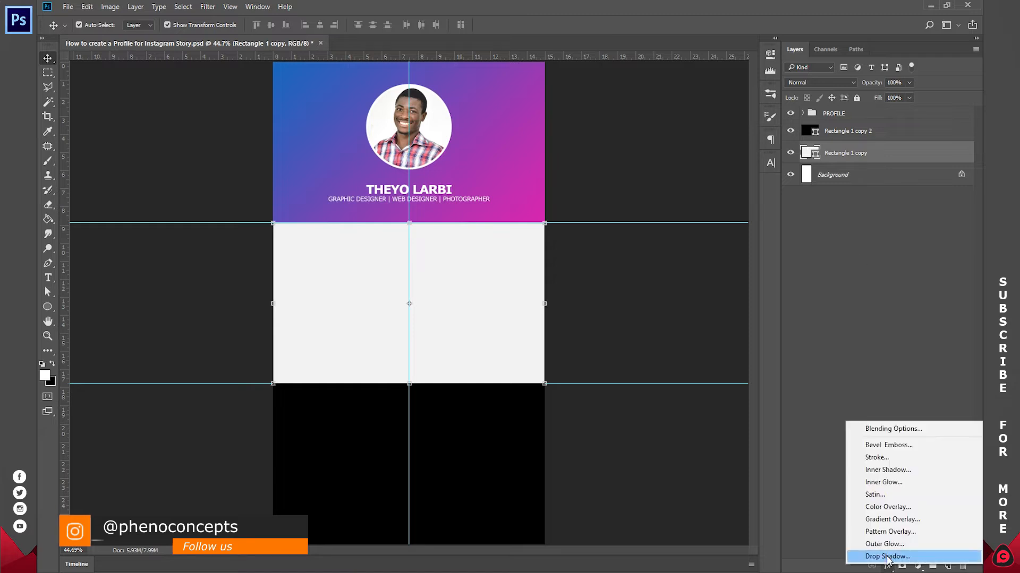
click(887, 520)
click(754, 71)
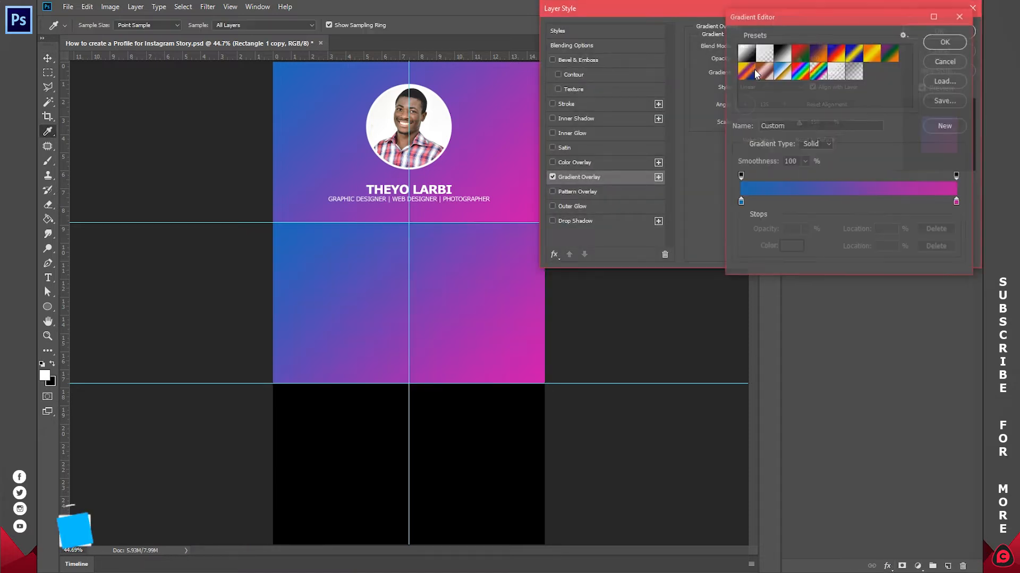
click(746, 52)
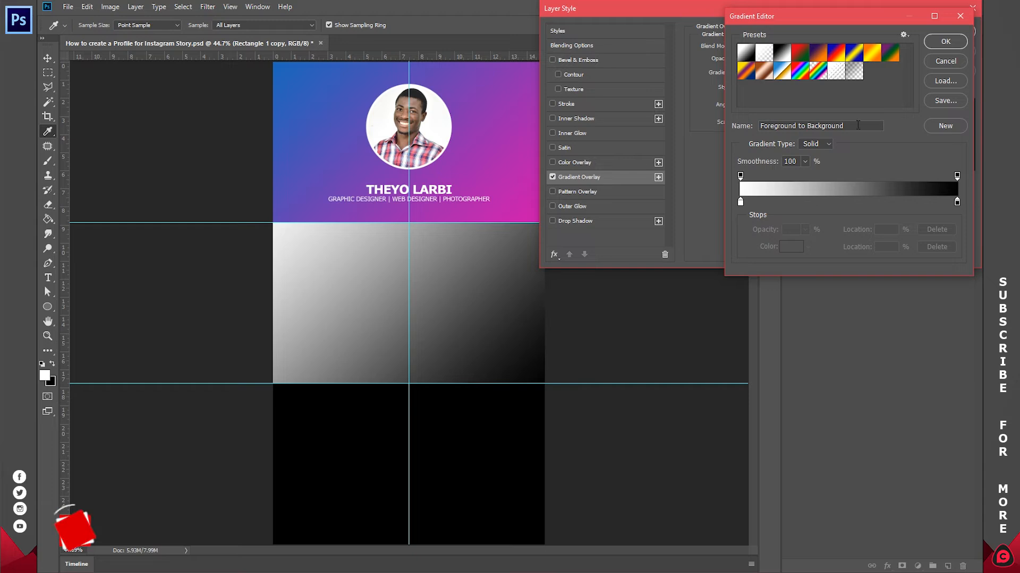
click(946, 44)
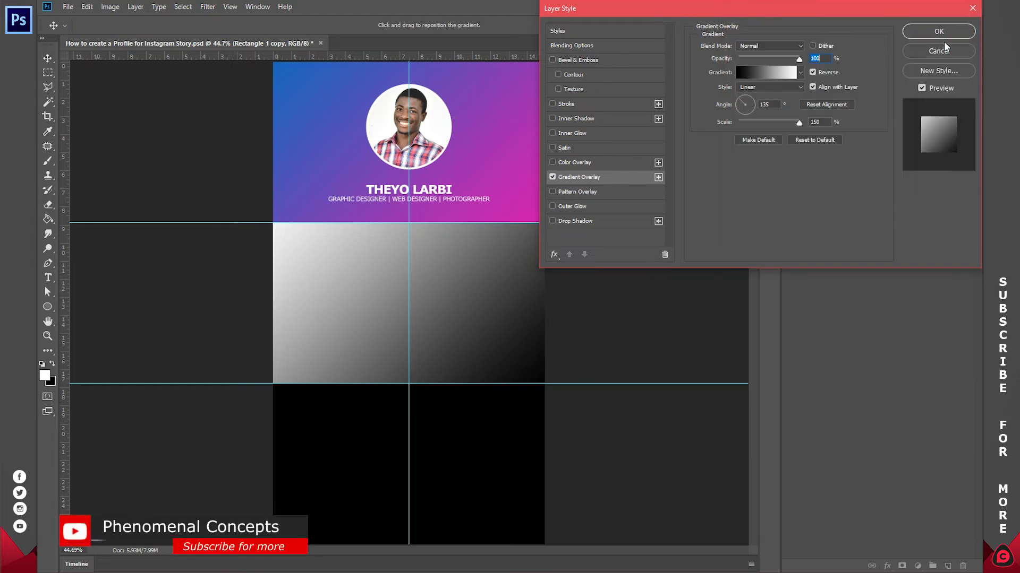
Set the gradient overlay's scale to 100% and opacity to 15%, and shift the gradient towards the section's upper-left corner.
click(799, 123)
text(100)
drag(447, 335, 371, 296)
click(803, 59)
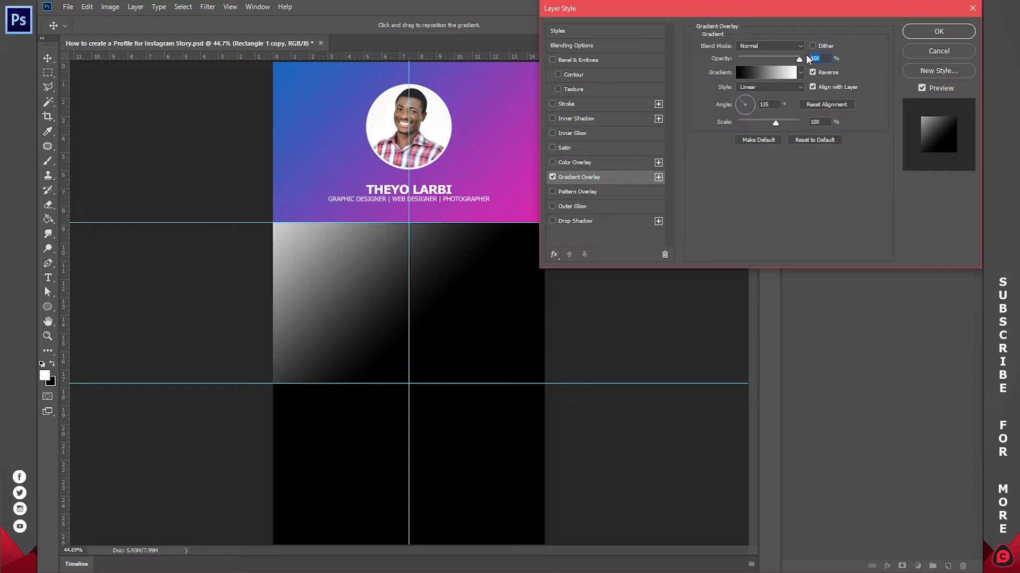
text(10)
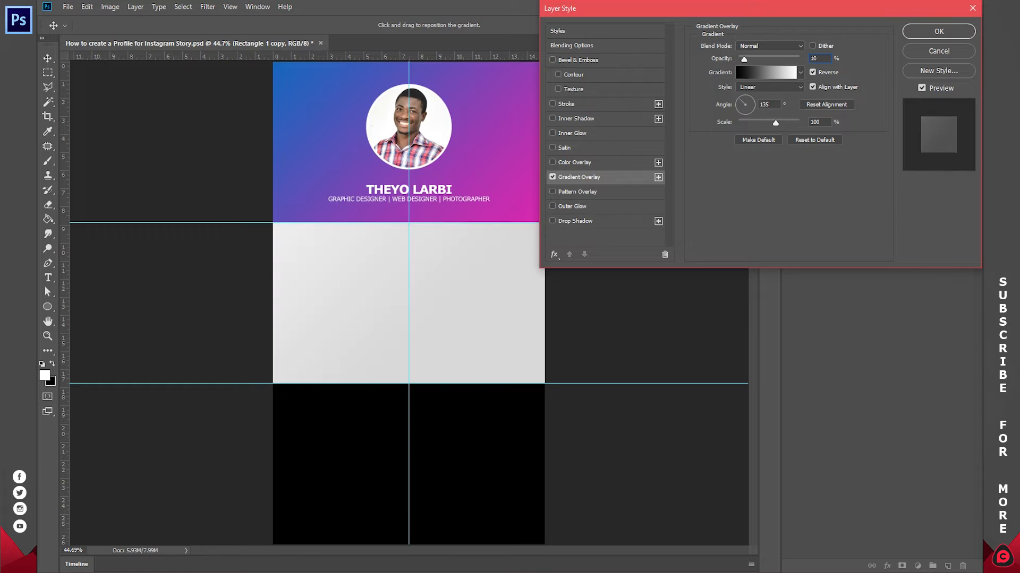
text(5)
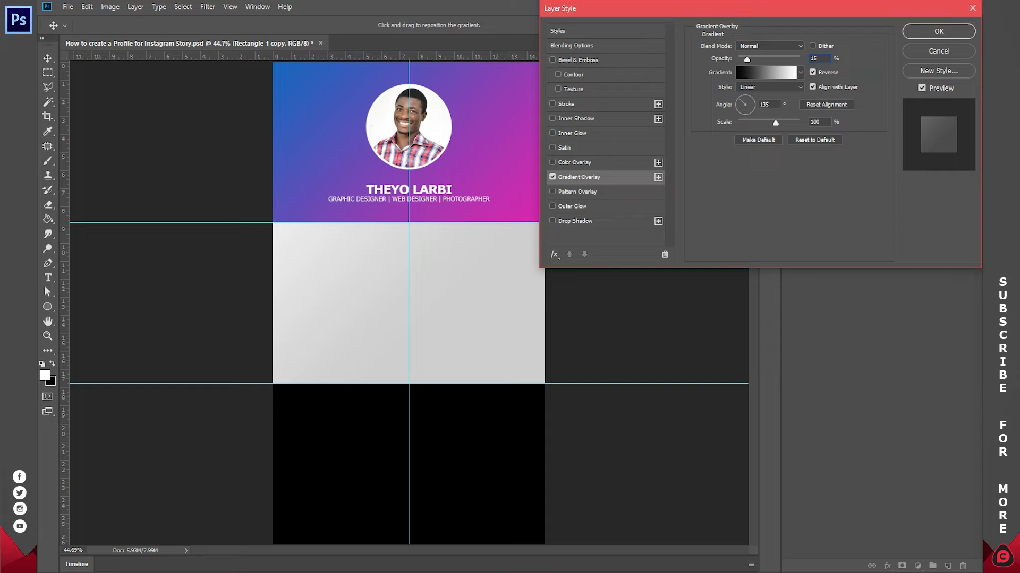
click(939, 32)
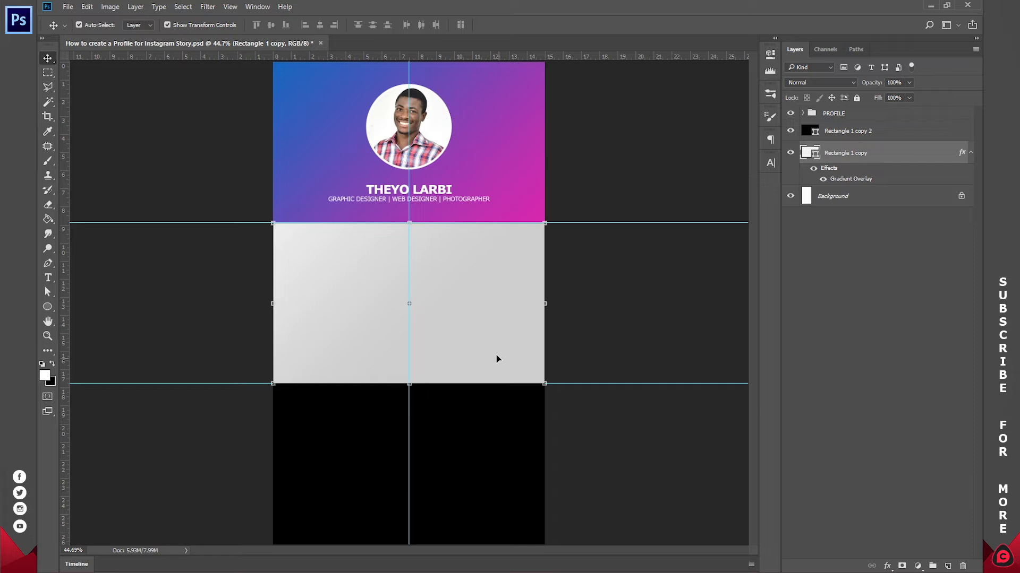
Collapse the effects of Rectangle 1 copy, put the layer in a new group and name the group MIDDLE.
click(884, 339)
click(971, 154)
click(883, 154)
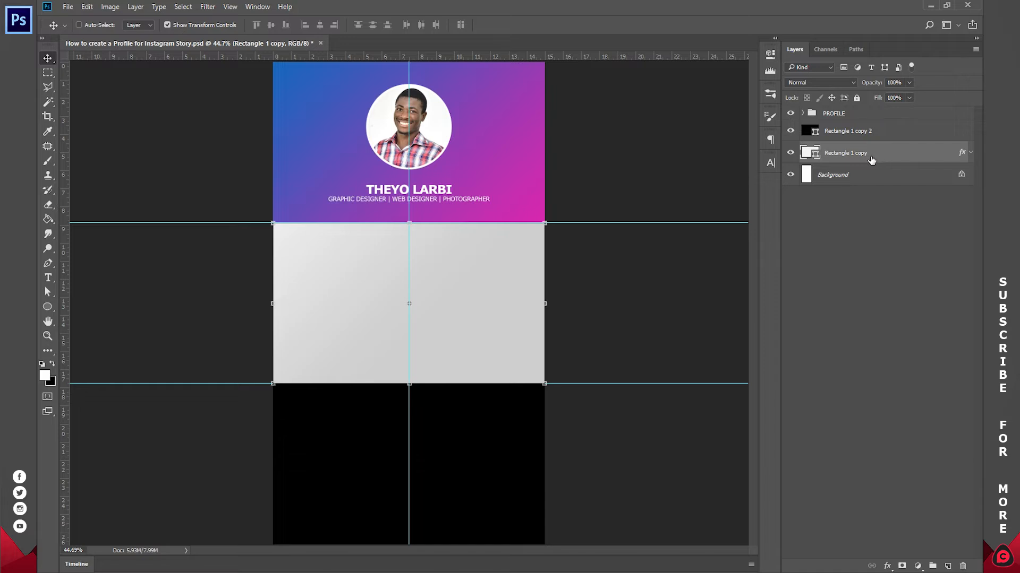
key(ctrl+g)
double_click(832, 148)
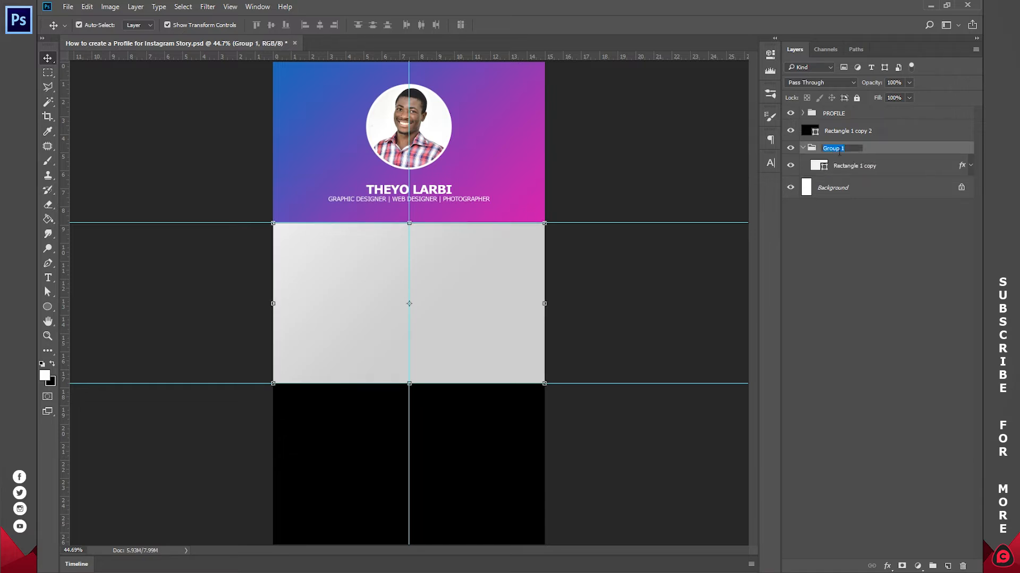
text(MIDDLE)
key(Return)
click(845, 165)
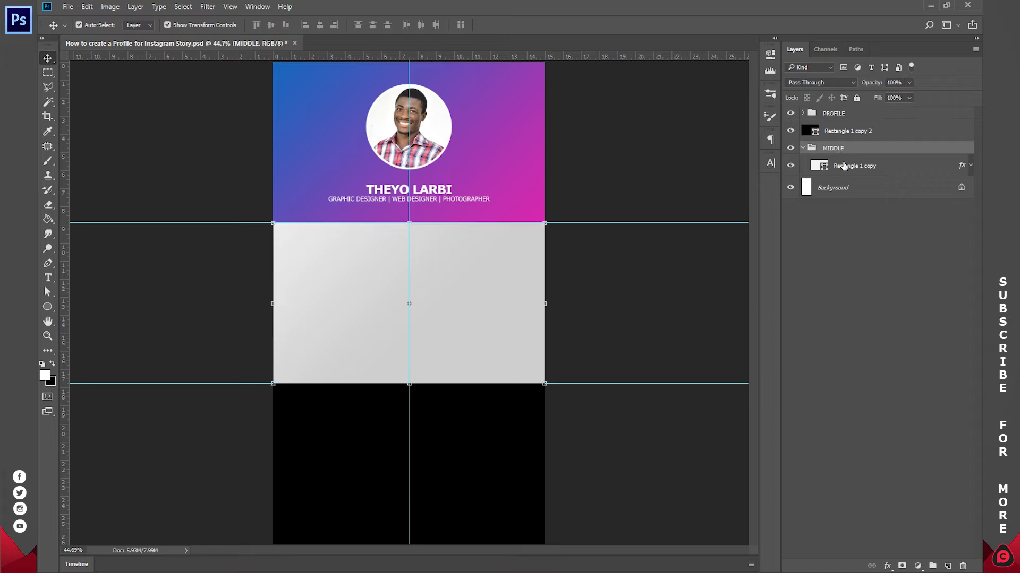
click(872, 246)
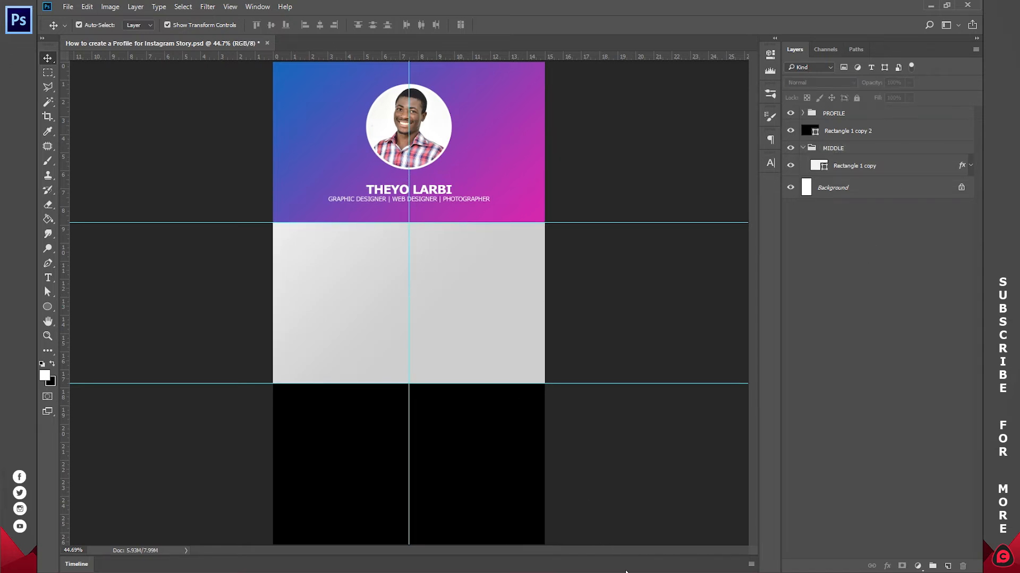
Switch to Notepad, cut the location, contact number, email address and website lines, and minimize it.
click(625, 570)
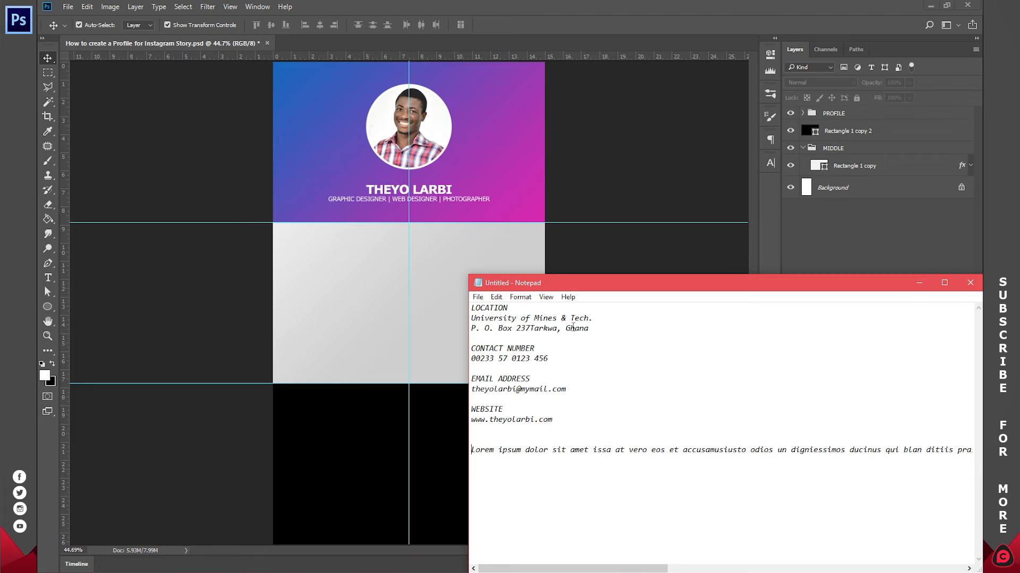
drag(598, 328, 460, 301)
drag(569, 425, 436, 278)
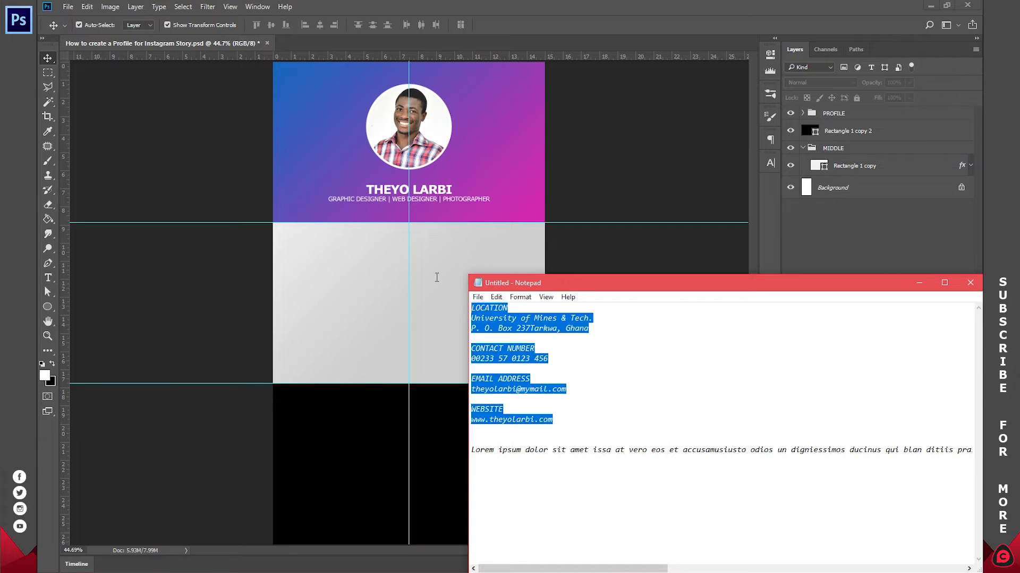
key(ctrl+x)
click(919, 282)
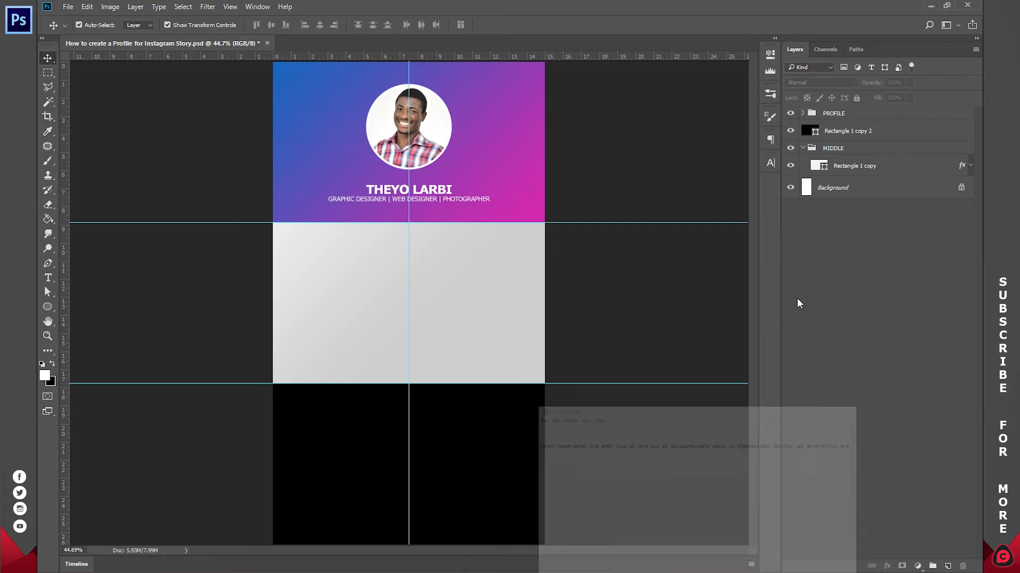
Paste the cut contact details into the grey middle section as a new text layer in black.
key(z)
click(406, 297)
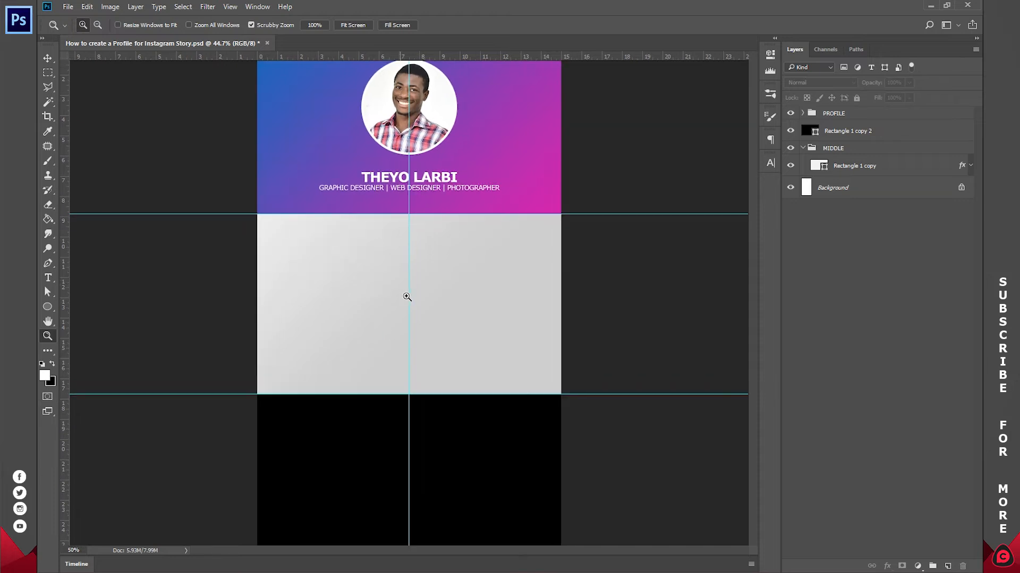
key(t)
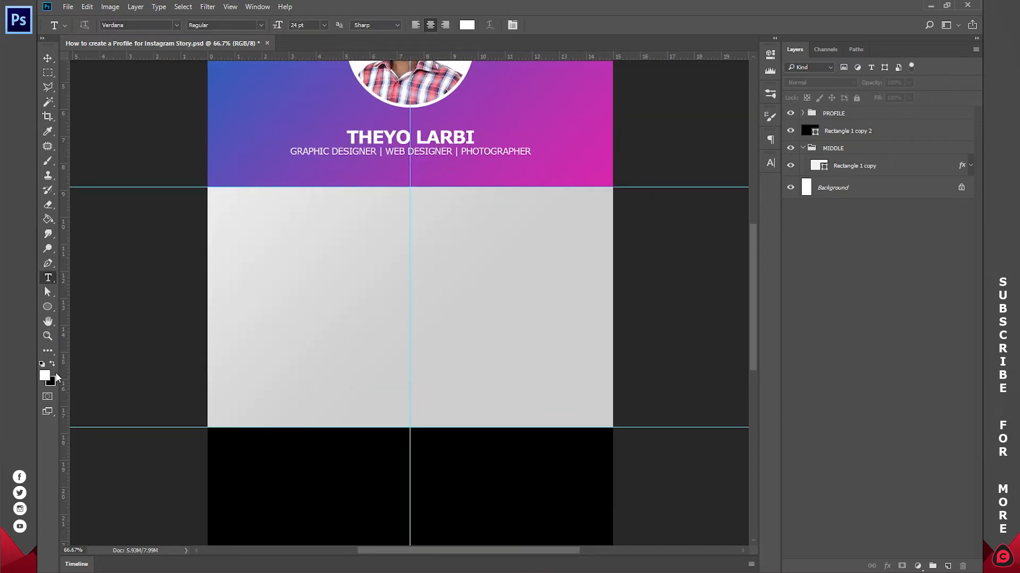
click(53, 366)
click(392, 267)
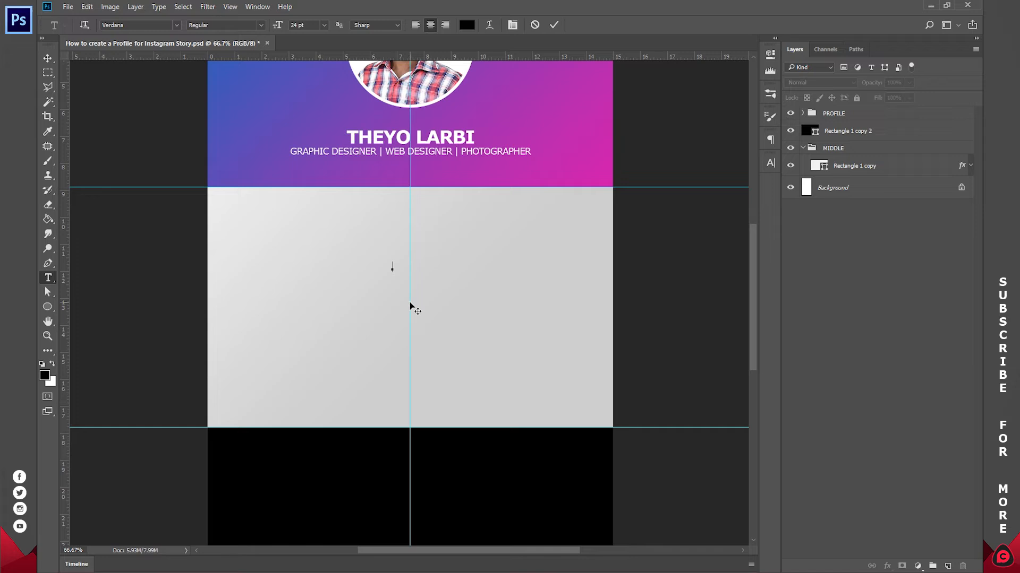
key(ctrl+v)
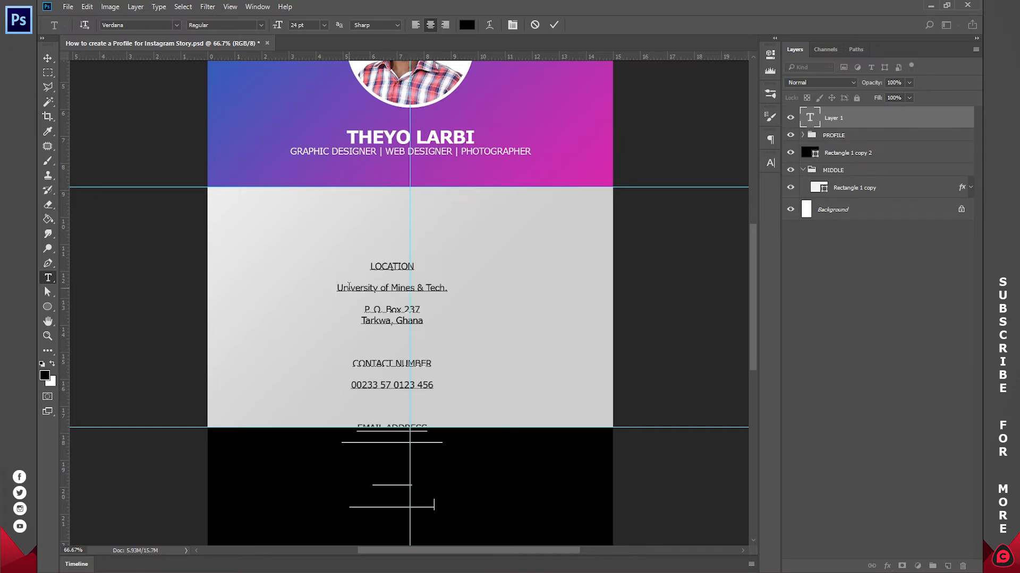
Remove the surplus blank lines from the pasted contact text, keeping one blank line between the four blocks.
key(ctrl+a)
click(398, 276)
key(BackSpace)
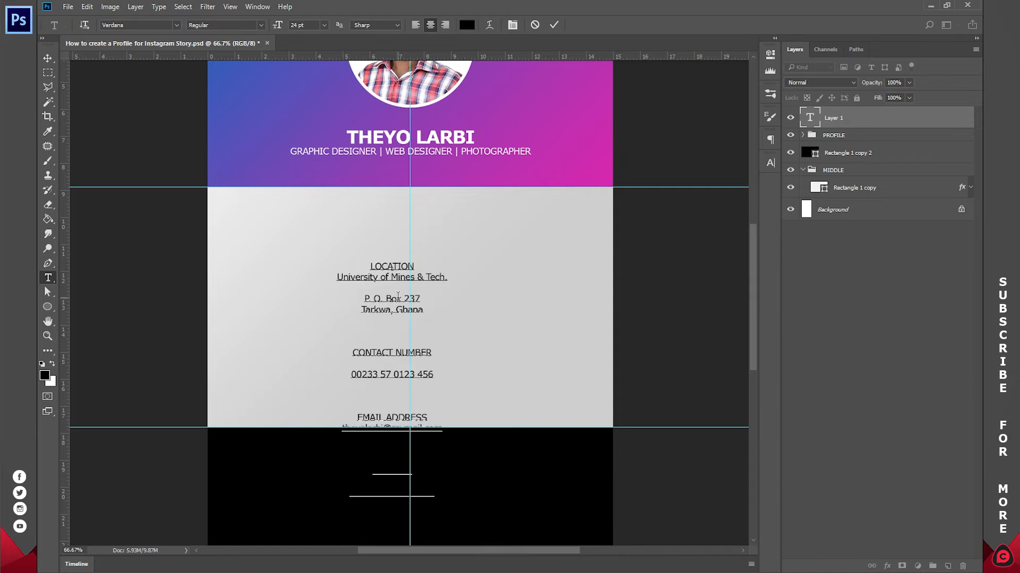
click(400, 320)
key(Delete)
key(Delete)
click(400, 332)
key(Delete)
click(400, 348)
key(Delete)
key(Delete)
click(398, 375)
key(Delete)
key(Delete)
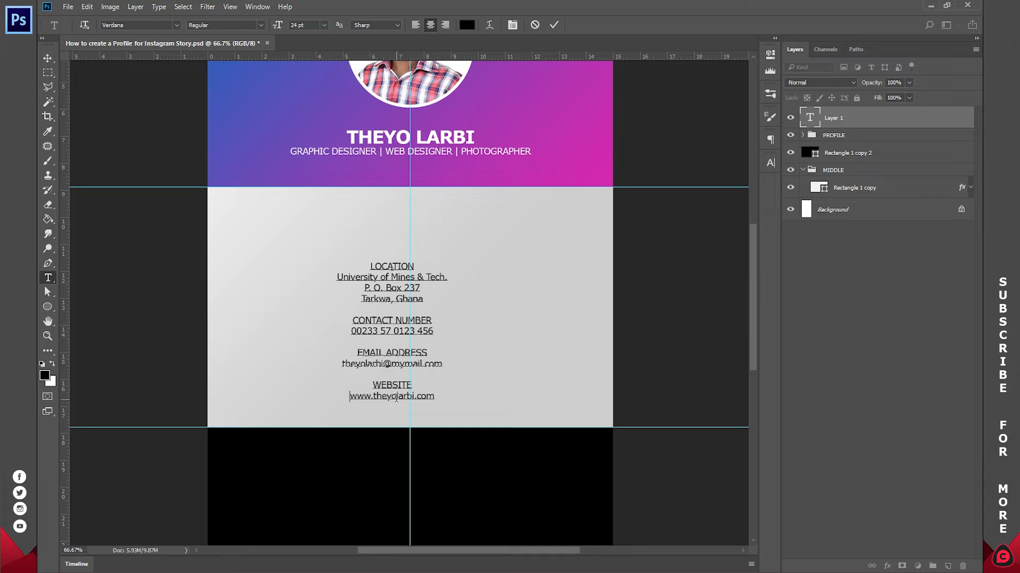
Centre the contact text on the vertical guide within the middle section and commit the text.
drag(481, 335, 492, 310)
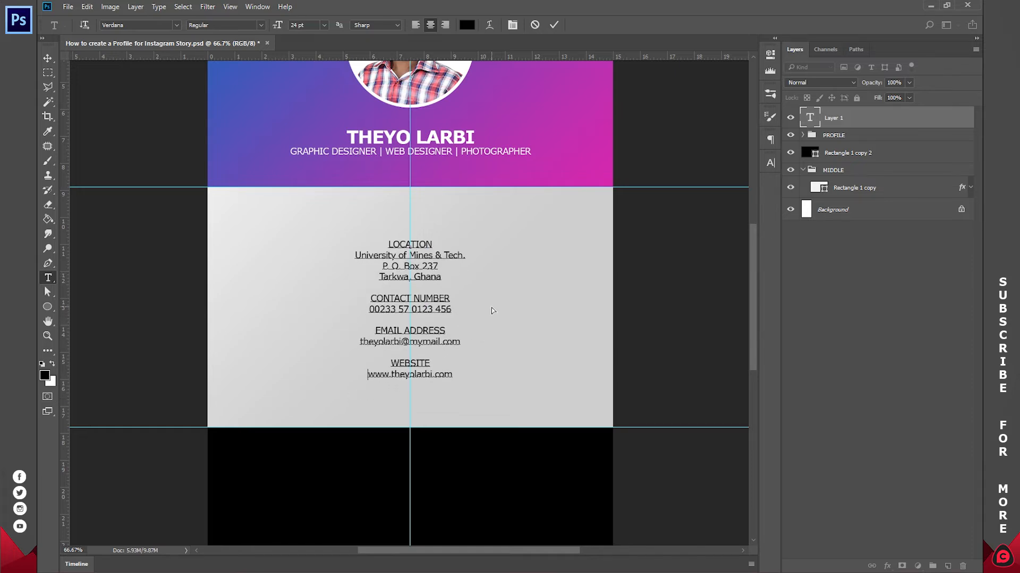
click(554, 24)
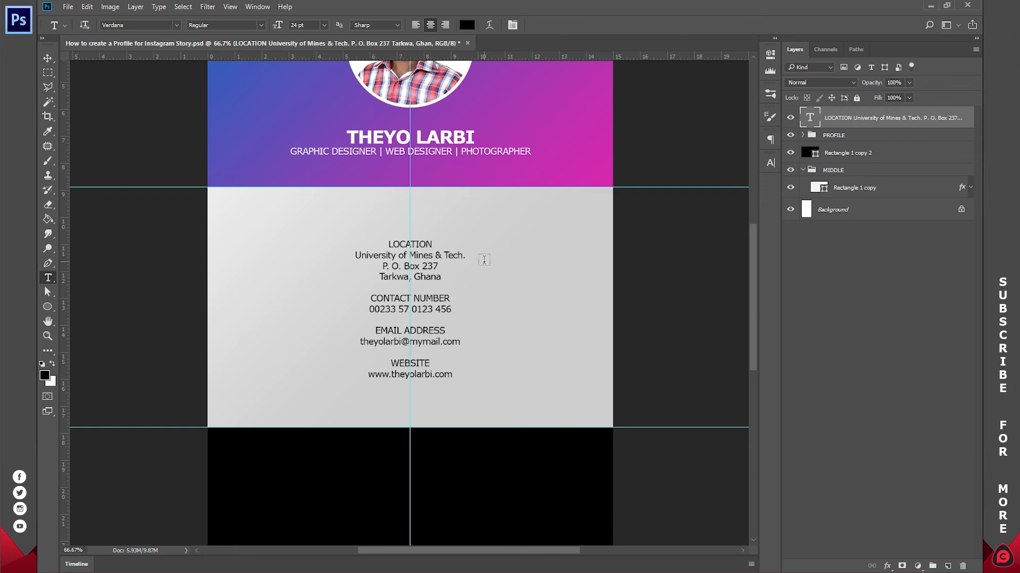
scroll(484, 259, down, 1)
scroll(485, 259, up, 1)
double_click(405, 244)
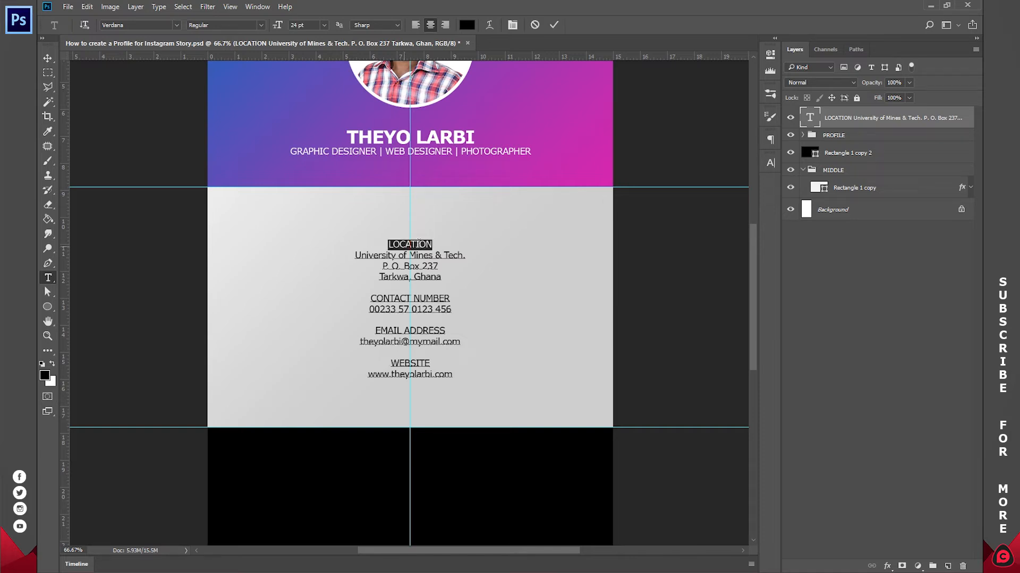
click(552, 30)
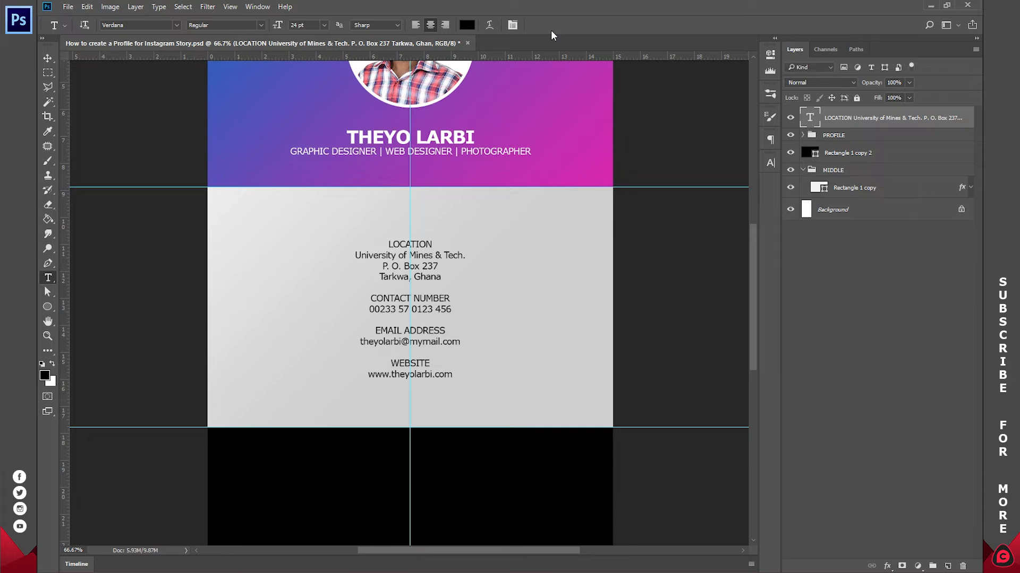
Place the location pin image vcxcvhj from the Icons folder at 3.75% scale, above and left of the LOCATION heading.
key(super)
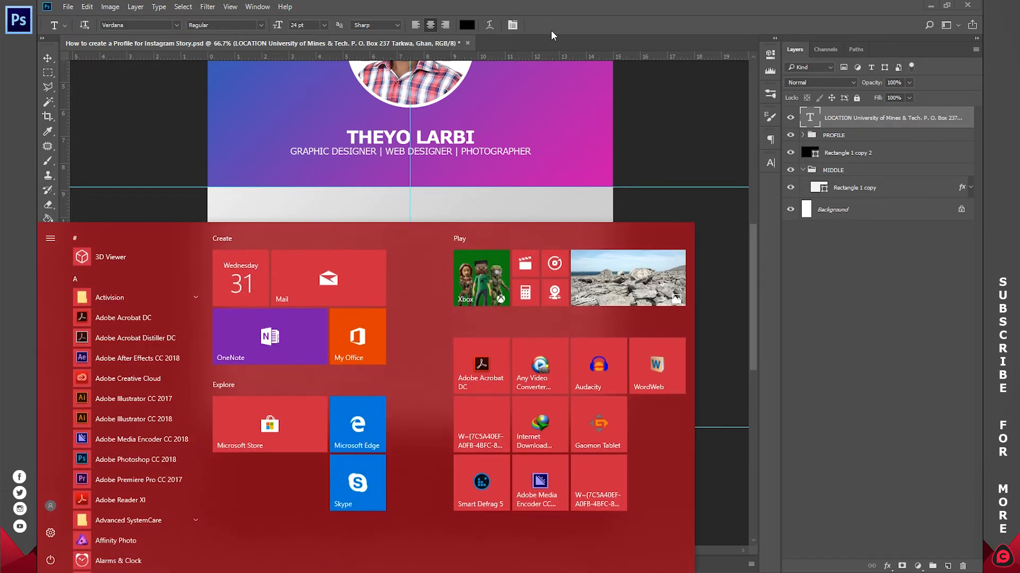
text(icons)
key(Escape)
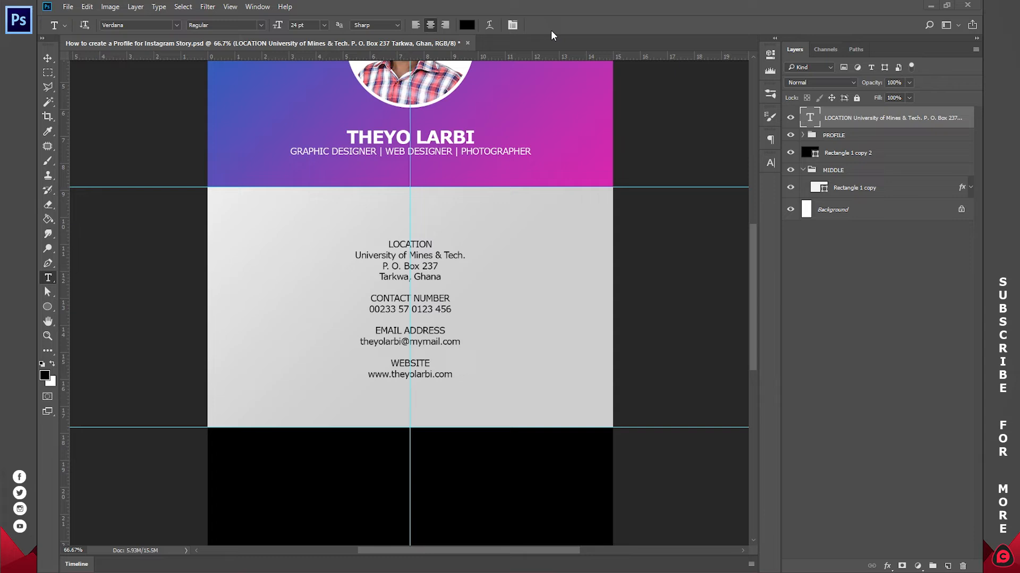
click(945, 181)
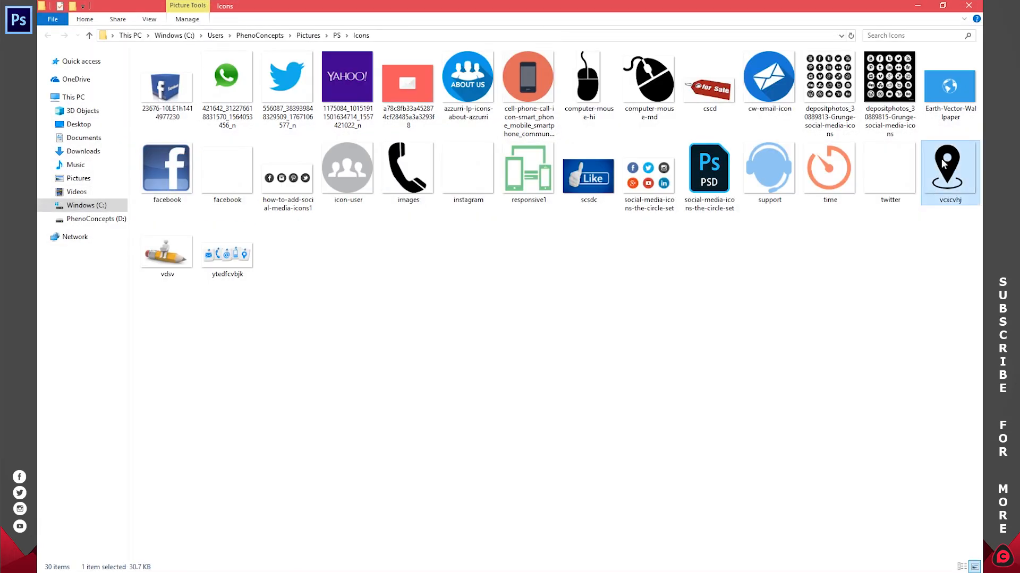
drag(949, 171, 355, 370)
drag(552, 167, 323, 213)
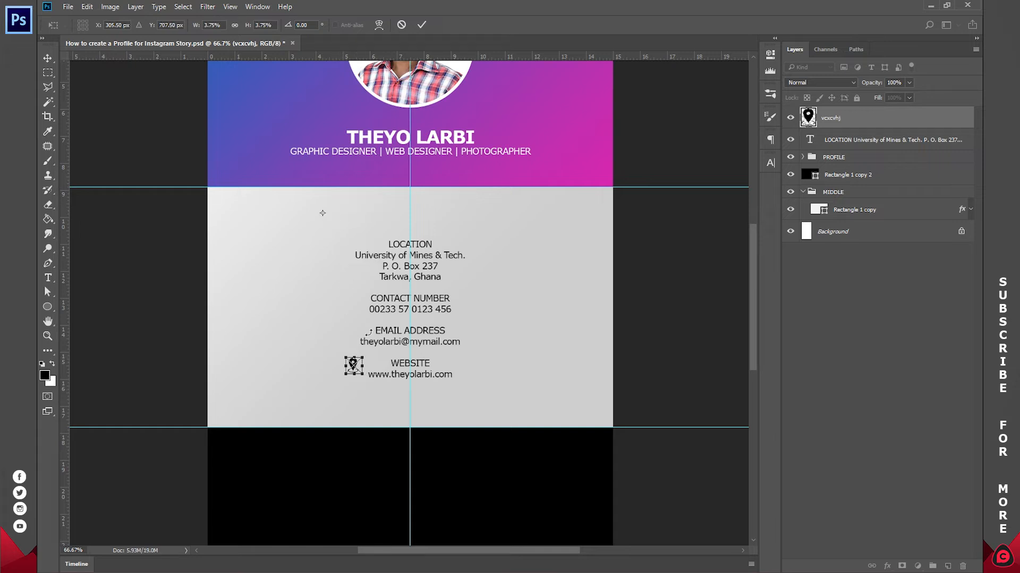
drag(355, 369, 325, 216)
key(t)
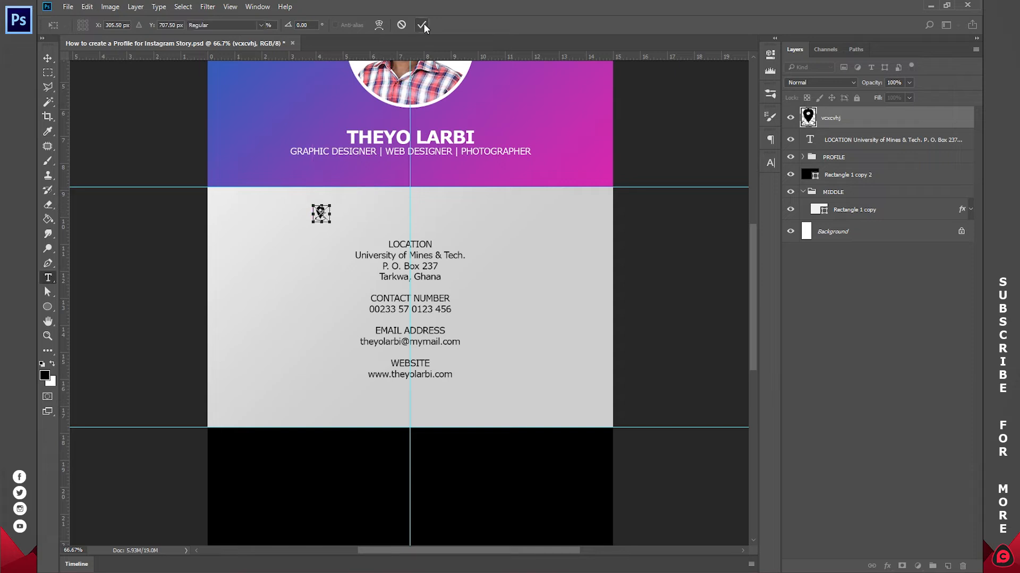
click(423, 24)
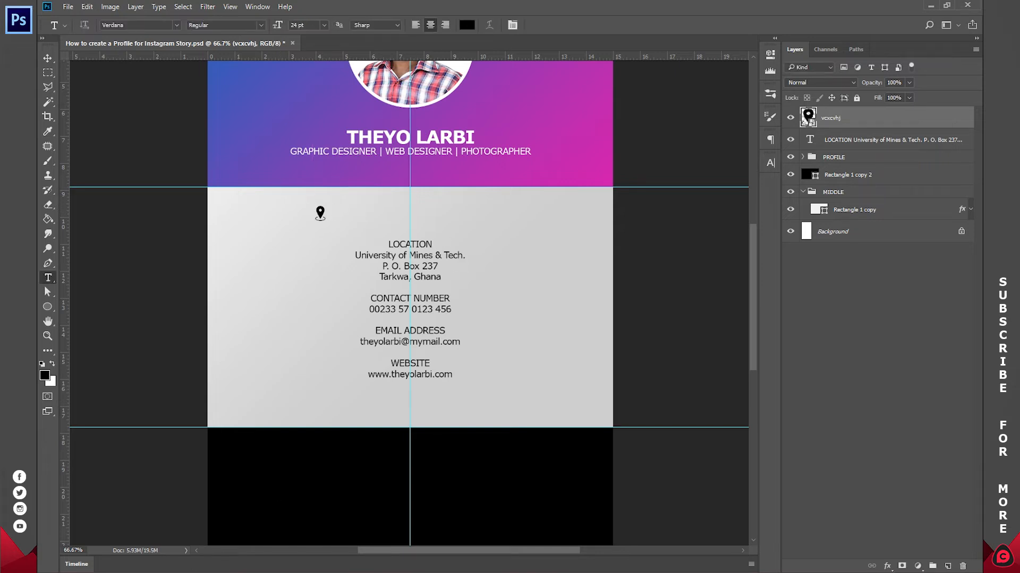
Place the telephone handset picture named images from the Icons folder over the contact text.
mouse_move(174, 571)
click(260, 529)
click(416, 174)
drag(400, 172, 424, 323)
click(421, 25)
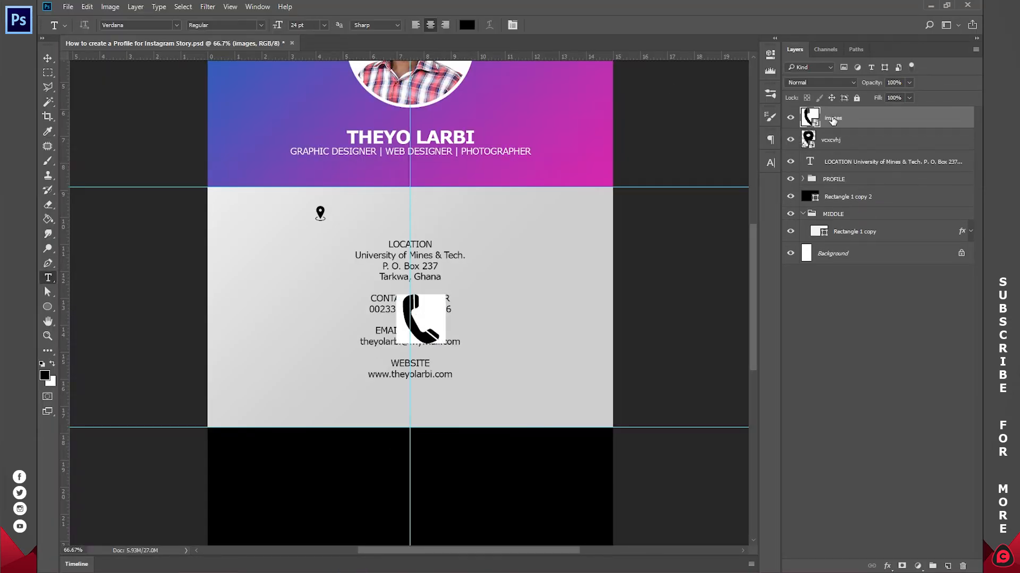
Rasterize the placed phone and location pin layers, images and vcxcvhj.
right_click(832, 120)
click(860, 281)
right_click(852, 141)
click(754, 280)
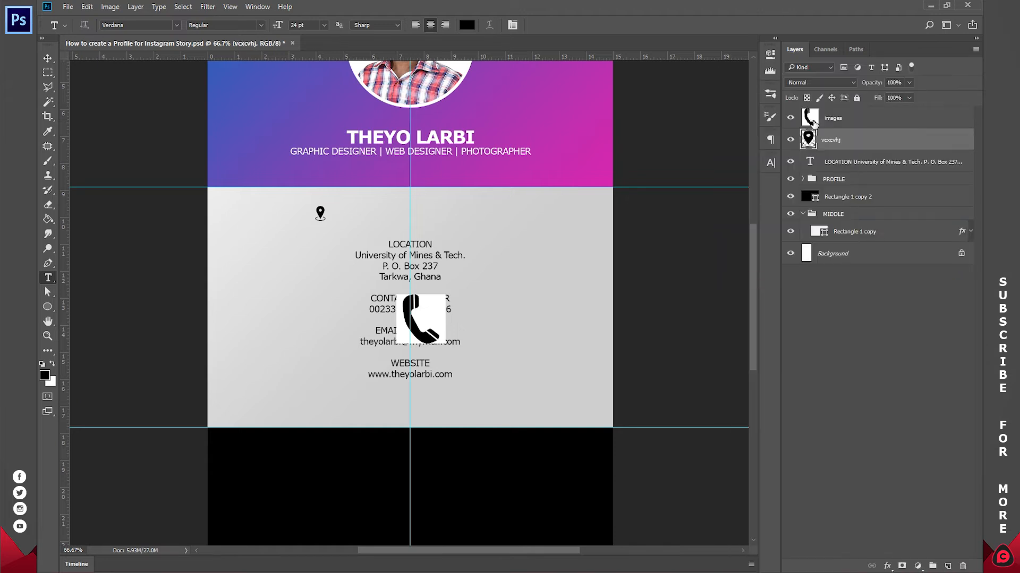
Remove the white background on both sides of the telephone handset on the images layer with the Magic Wand.
click(812, 121)
key(w)
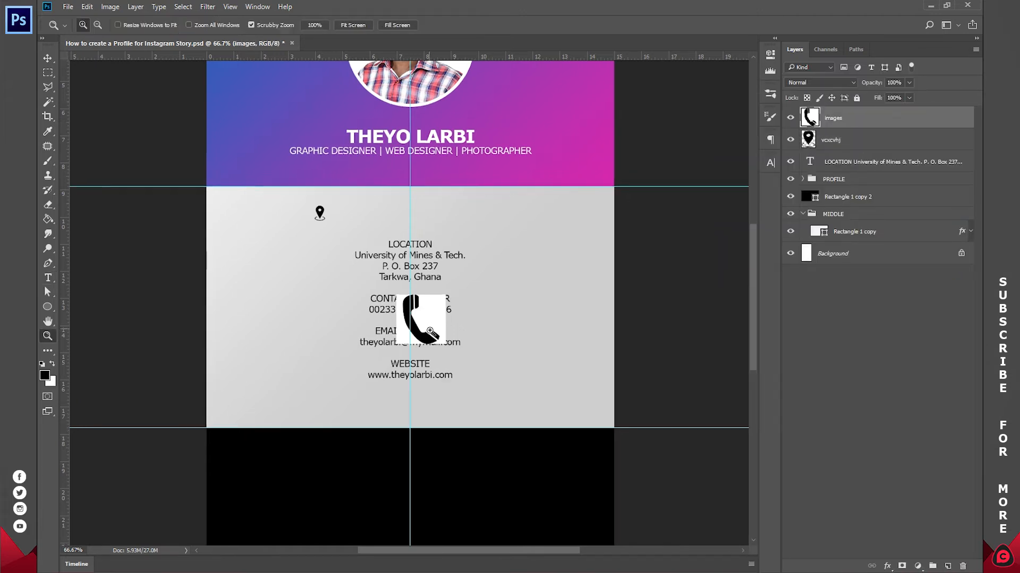
scroll(430, 327, up, 2)
click(427, 283)
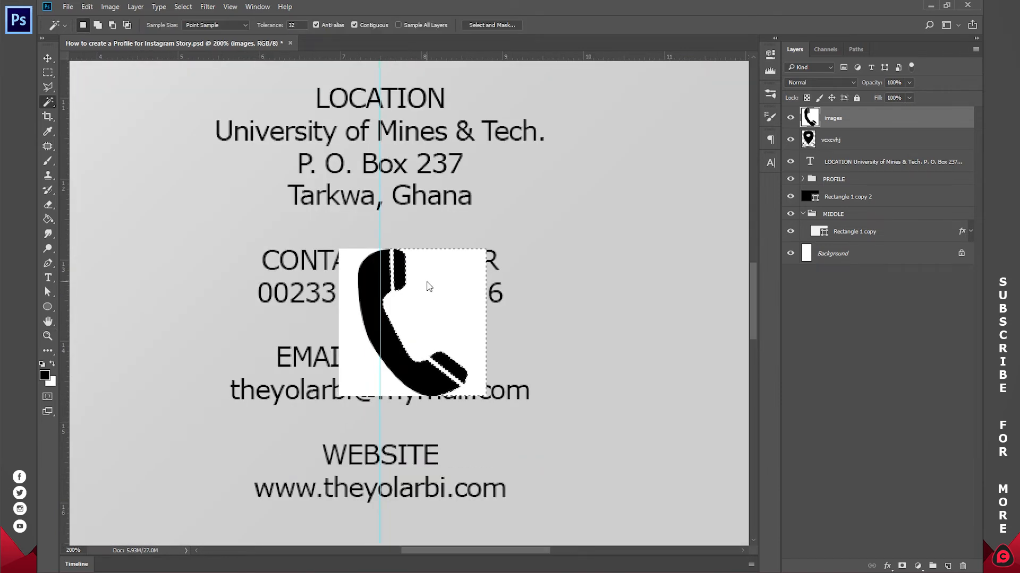
key(Delete)
click(351, 346)
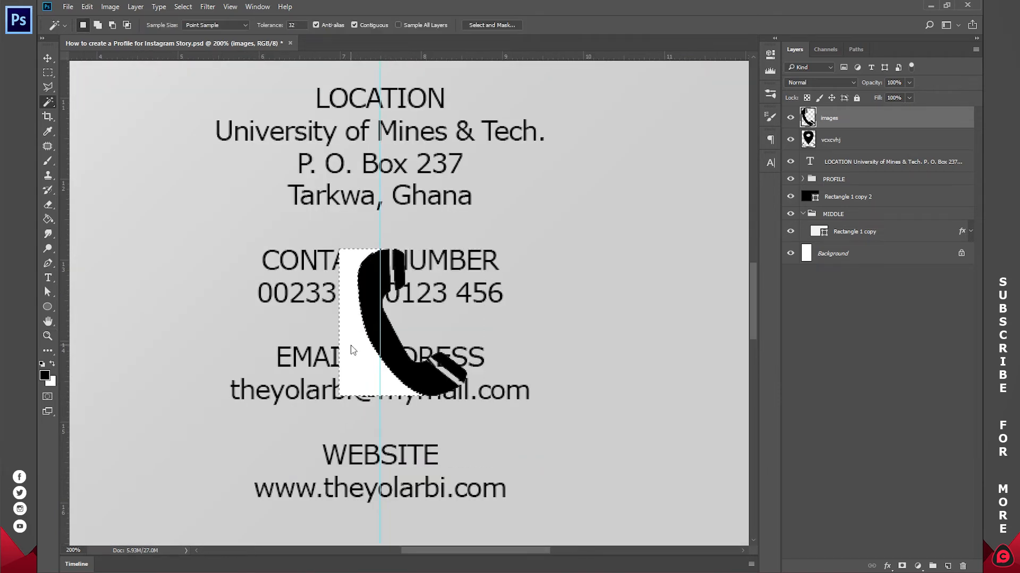
key(Delete)
key(ctrl+d)
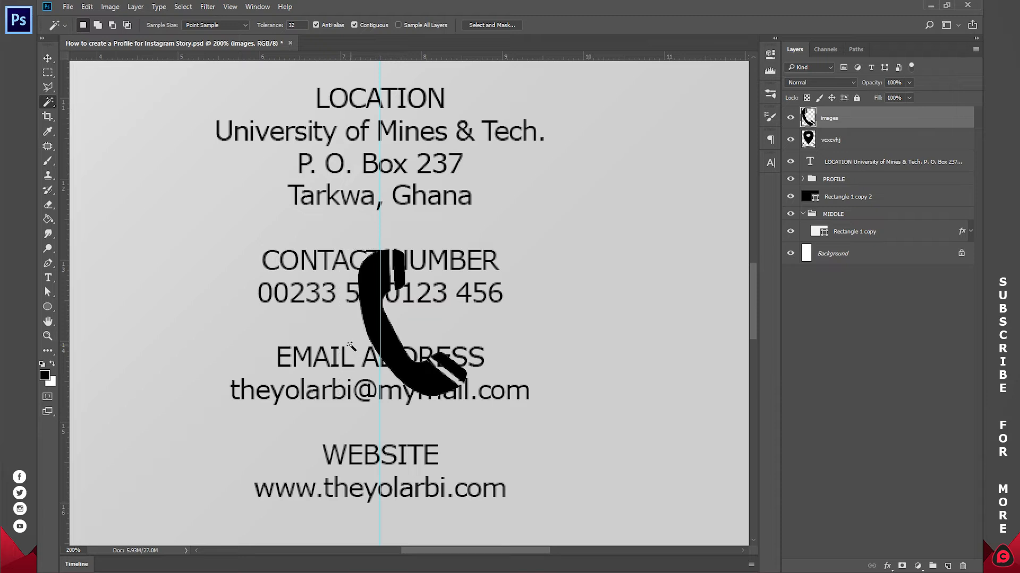
Move the handset icon over the location pin in the upper area of the middle section and scale it to about 31%.
key(v)
drag(409, 364, 239, 168)
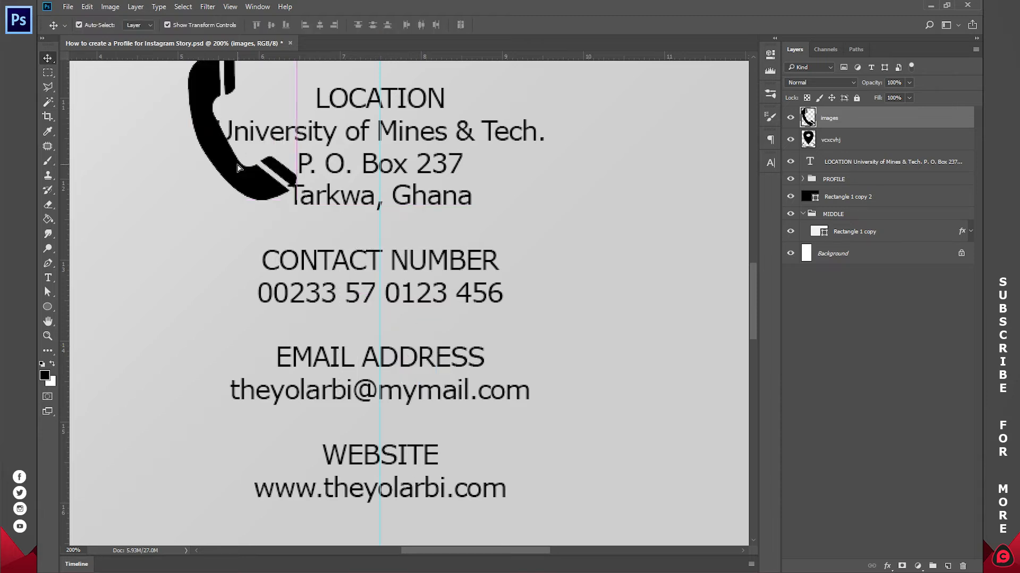
drag(155, 155, 380, 333)
drag(469, 386, 391, 285)
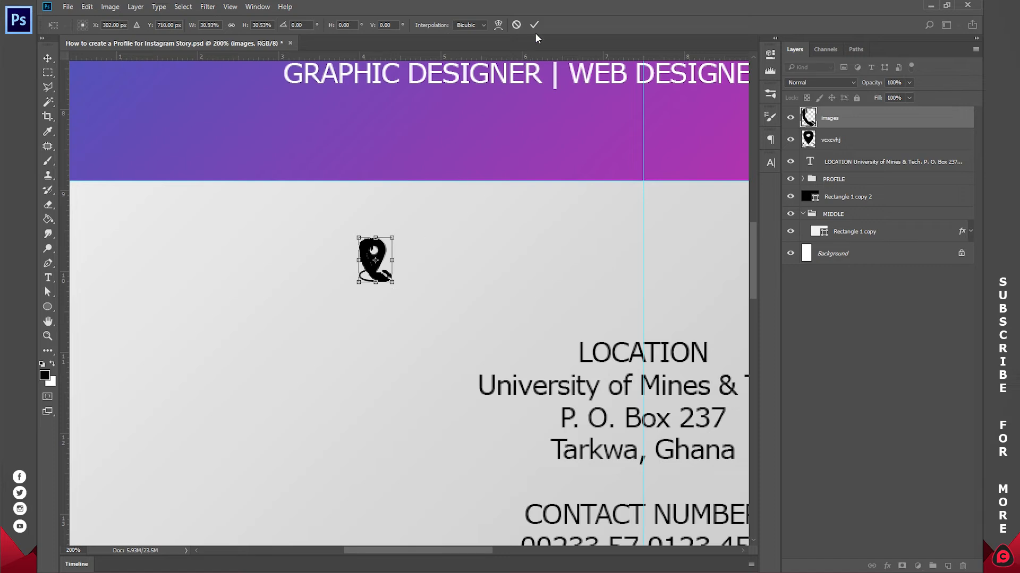
click(535, 25)
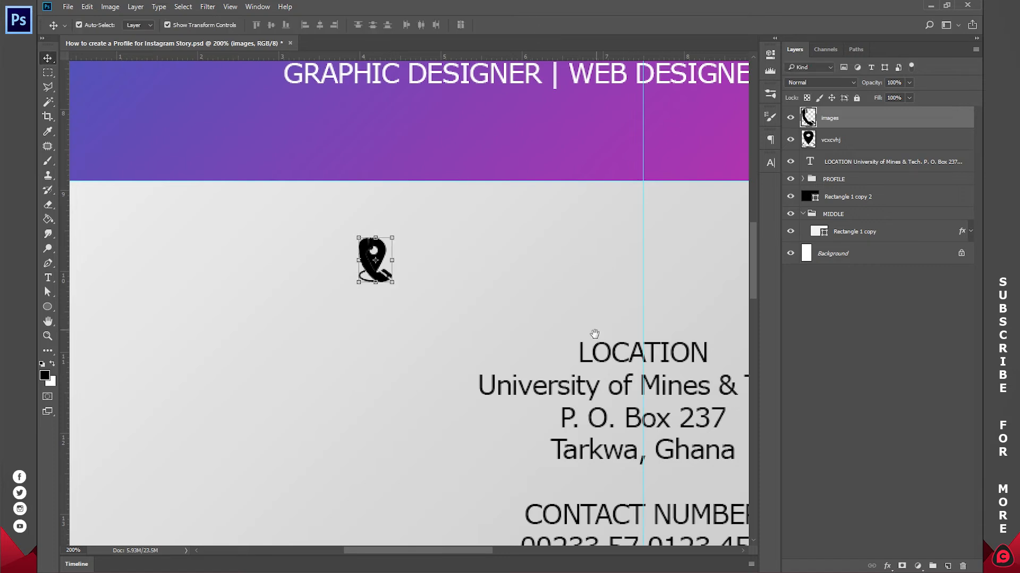
Place the computer-mouse-md image from the Icons folder, scale it to icon size and set it beside the location pin.
drag(567, 303, 423, 73)
drag(479, 219, 545, 299)
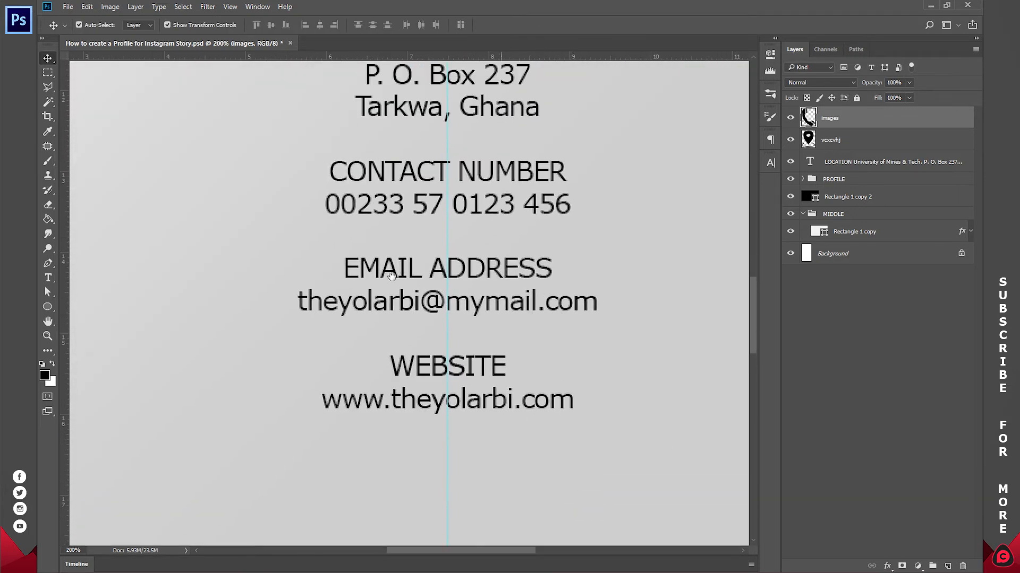
mouse_move(173, 572)
click(230, 551)
click(477, 339)
drag(649, 79, 242, 81)
key(space)
drag(280, 123, 425, 245)
drag(541, 517, 300, 178)
key(space)
drag(339, 152, 424, 306)
drag(380, 334, 480, 219)
click(418, 25)
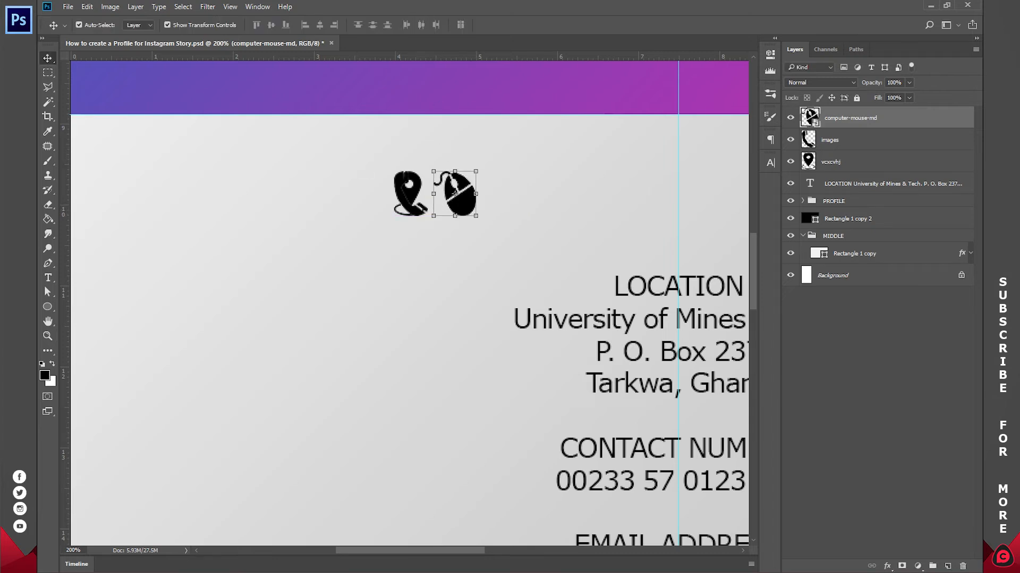
Open the cw-email-icon.png image as a separate document.
click(180, 571)
drag(770, 84, 371, 43)
key(x)
key(x)
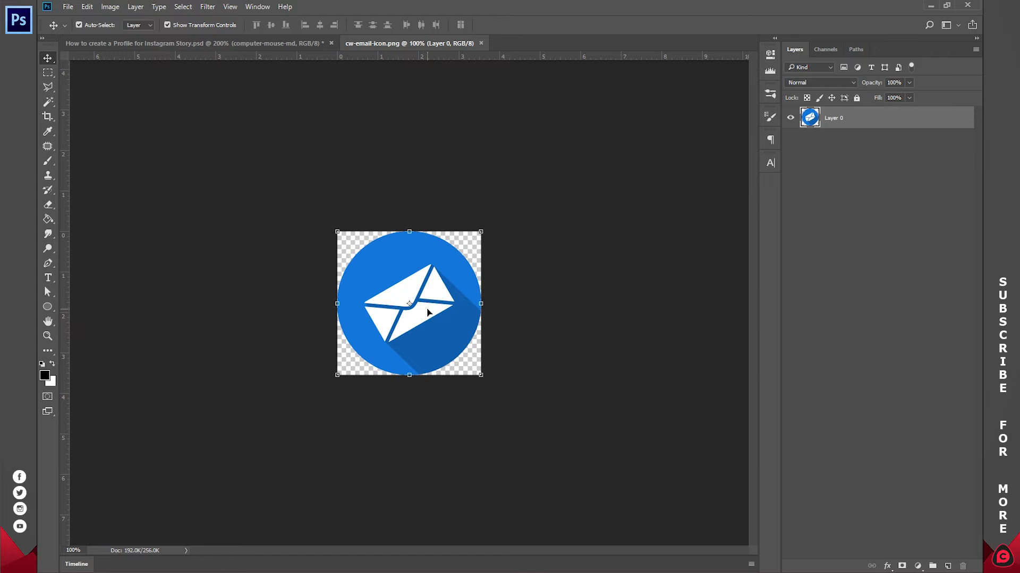
Outline the white envelope with the Polygonal Lasso tool and put the selection on its own layer.
key(ctrl+plus)
right_click(48, 87)
click(98, 100)
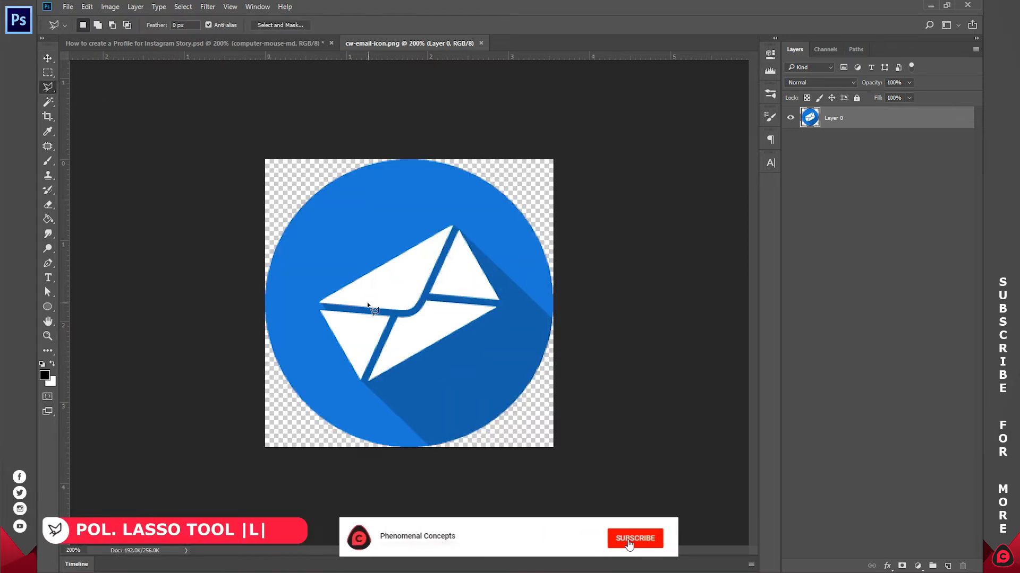
click(455, 224)
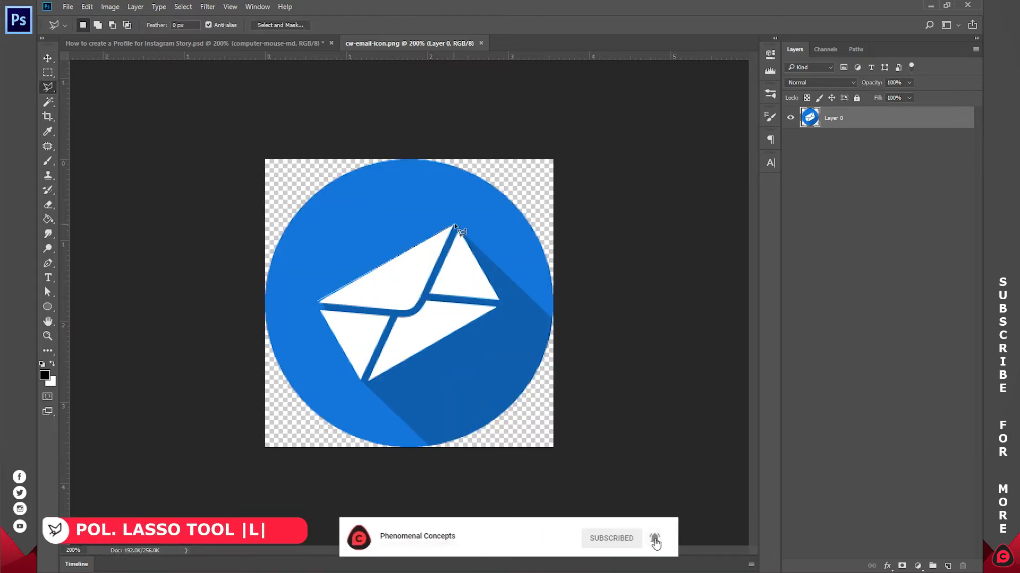
click(500, 304)
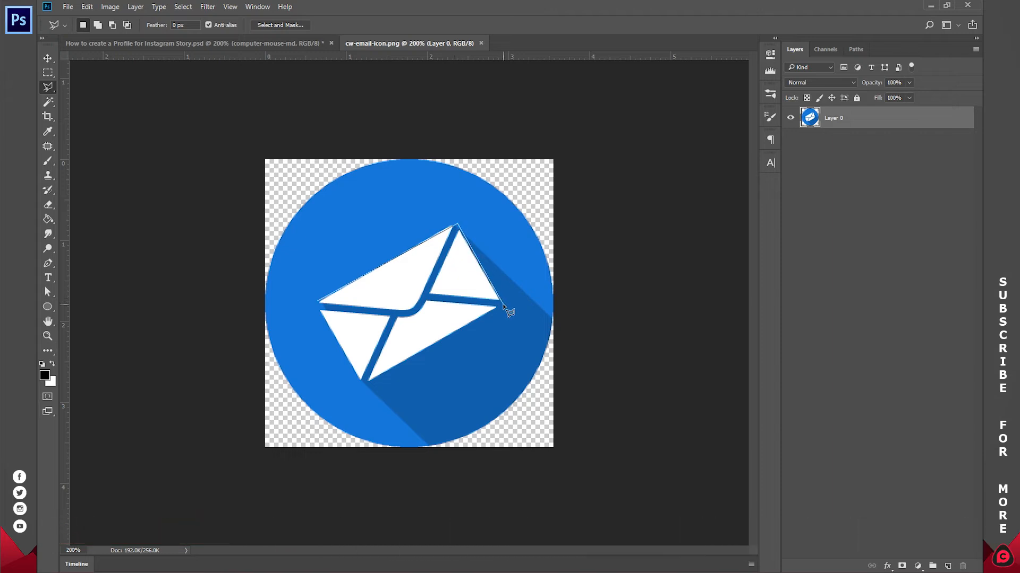
double_click(362, 381)
right_click(404, 312)
click(448, 403)
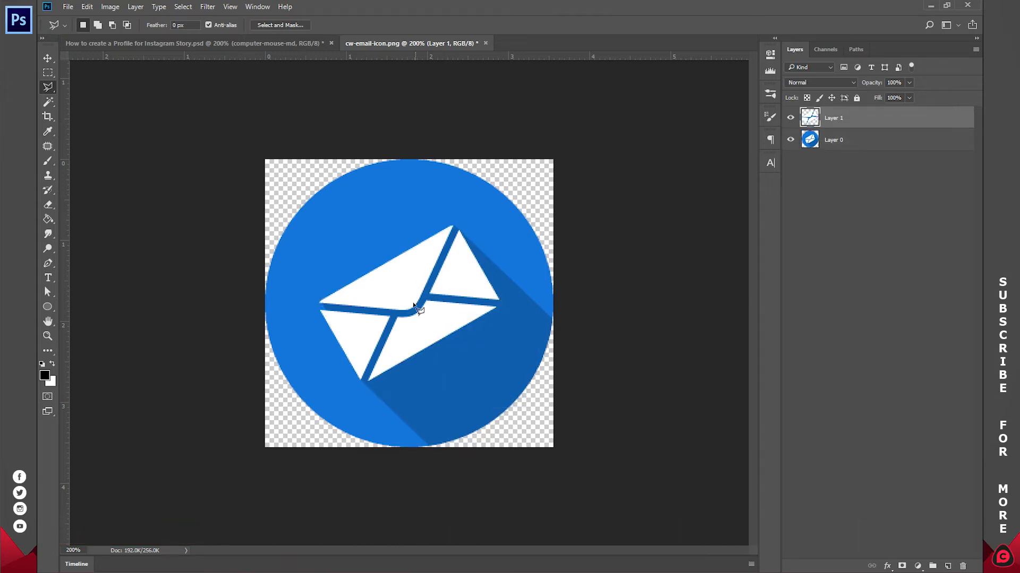
Delete the blue lines between the envelope's white parts with the Magic Wand and deselect.
key(w)
click(425, 300)
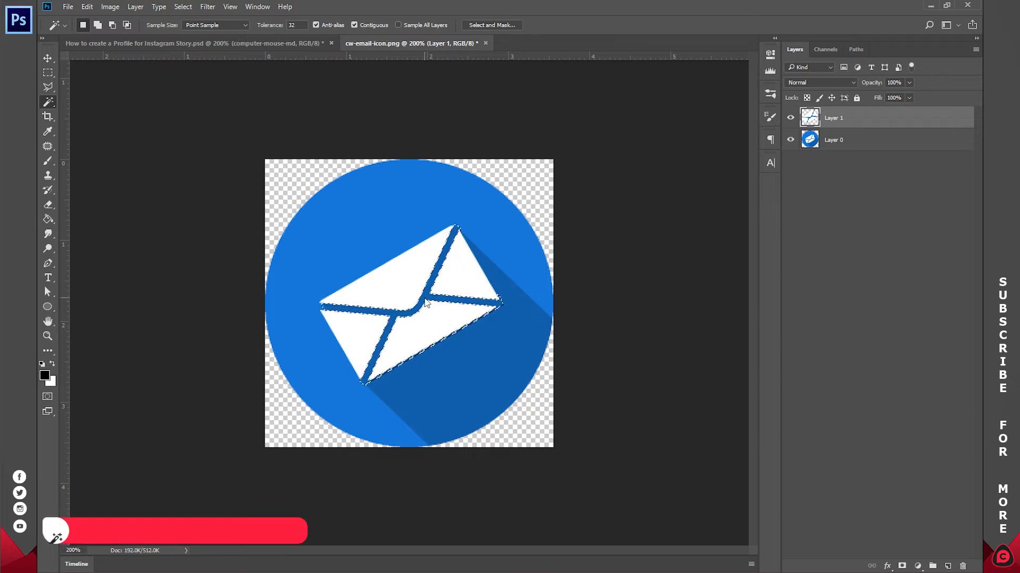
key(ctrl+d)
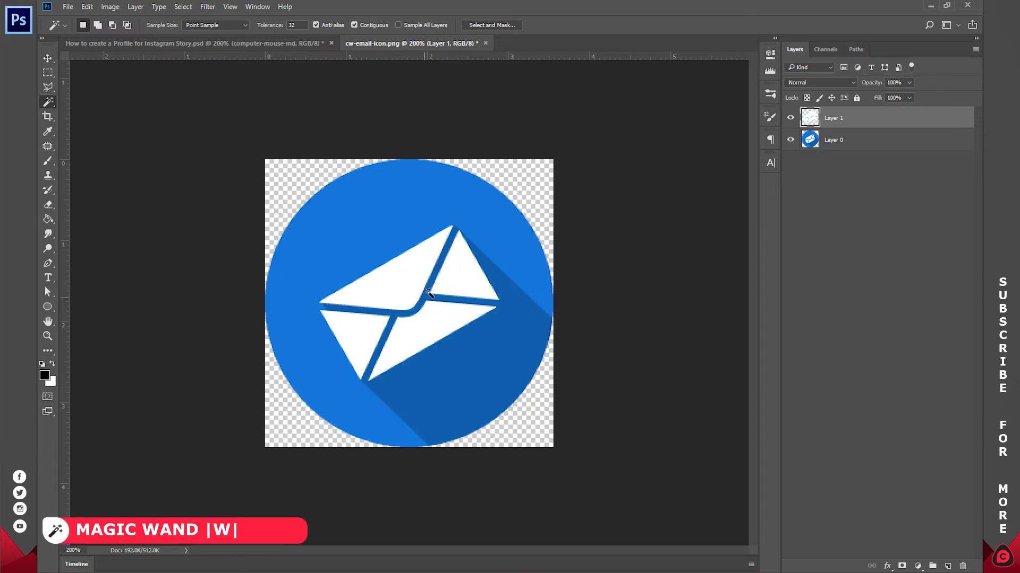
Bring the envelope into the Instagram Story document, straighten it and scale it to icon size beside the computer mouse.
drag(429, 269, 461, 303)
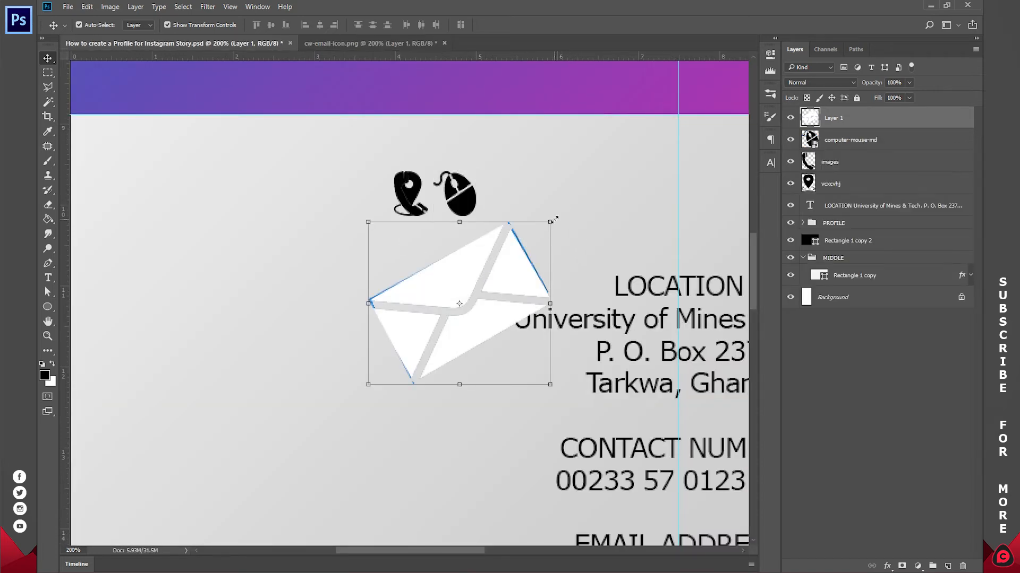
drag(560, 219, 527, 207)
click(534, 25)
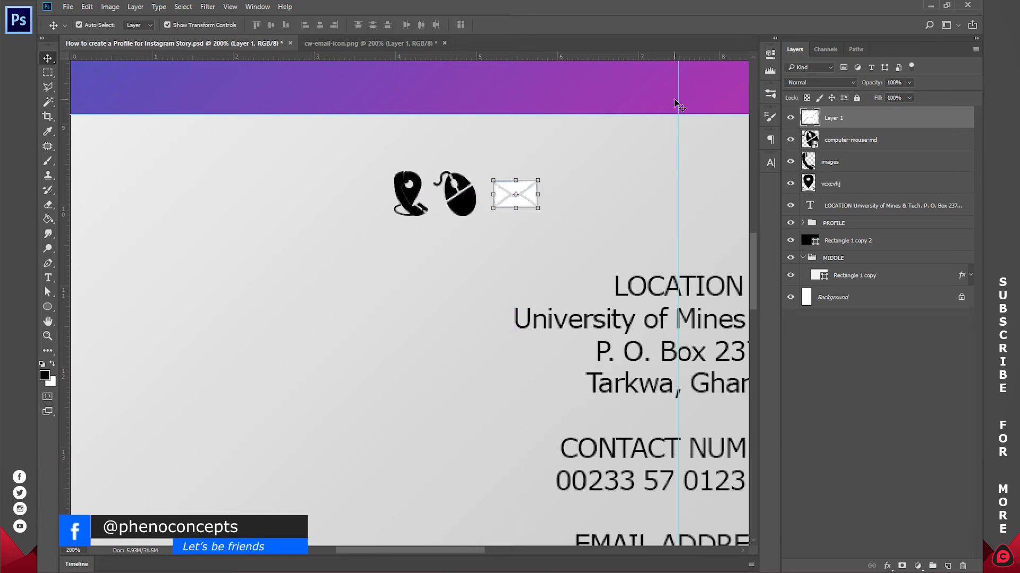
Apply a black (000000) Color Overlay to the envelope layer, sampling the colour from the mouse icon.
click(884, 566)
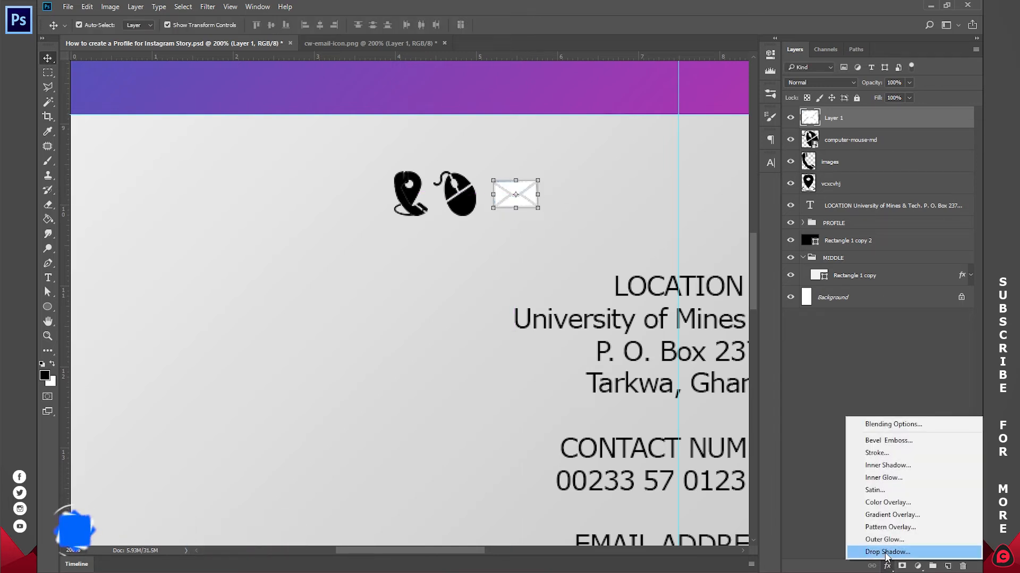
click(891, 504)
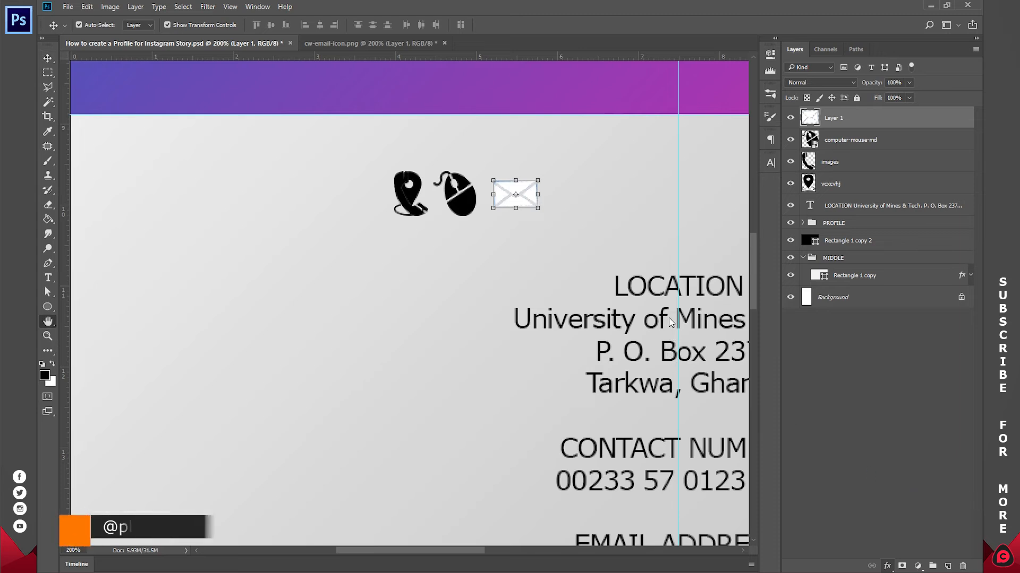
click(813, 49)
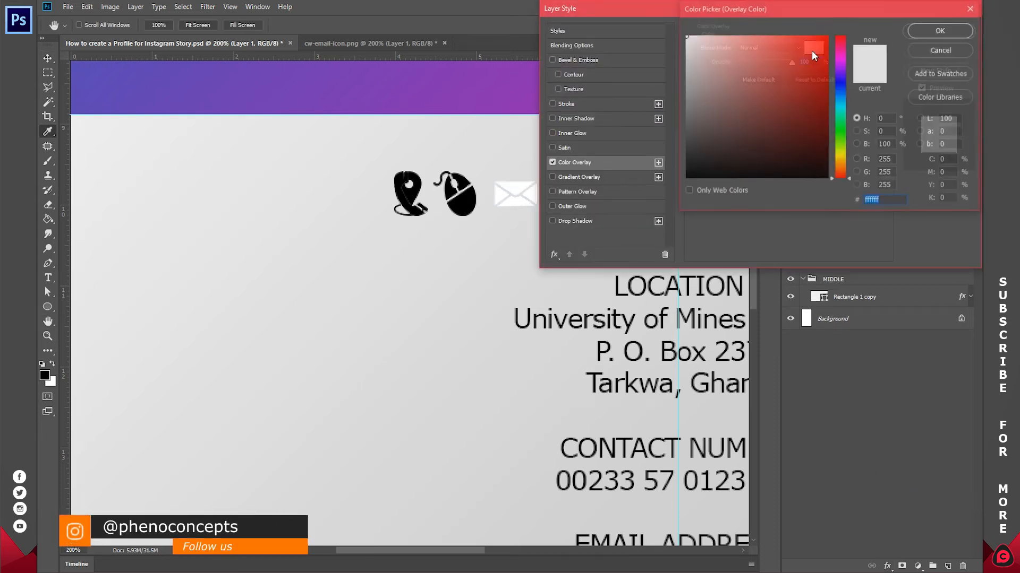
click(472, 204)
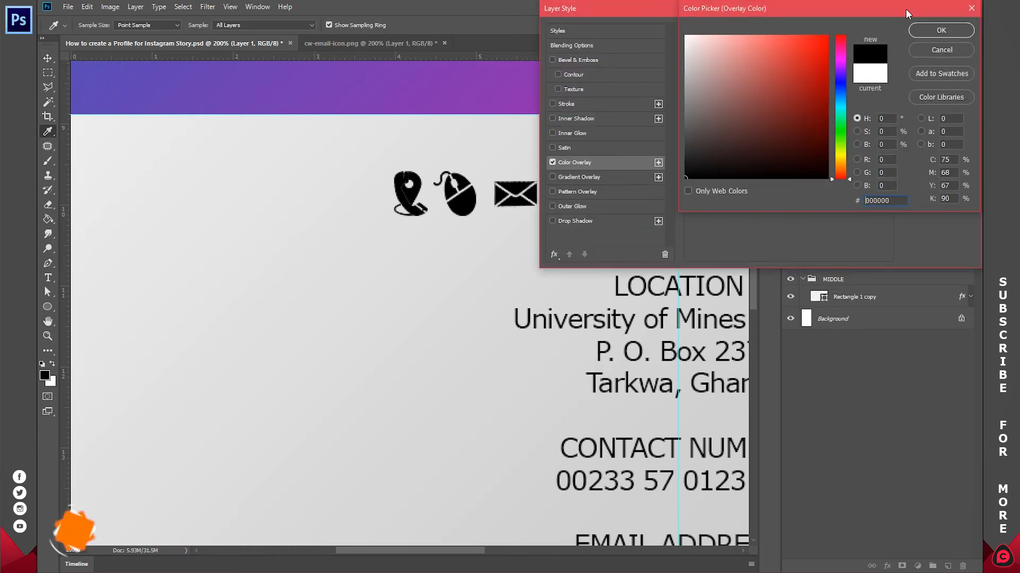
click(941, 30)
click(935, 28)
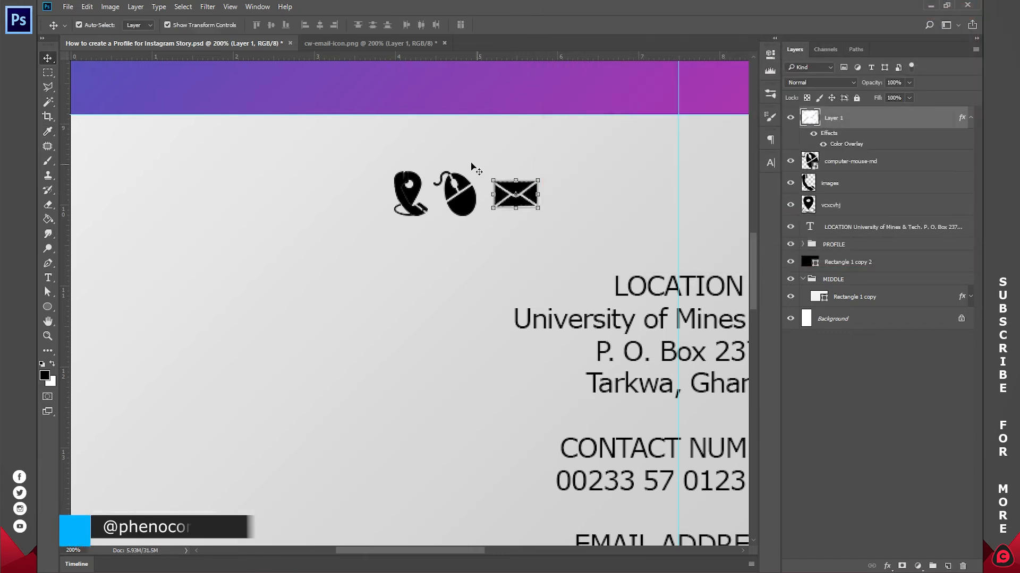
Spread the phone, pin, mouse and envelope icons apart in a row above the contact text, with the pin on the vertical guide.
key(z)
click(355, 24)
click(418, 268)
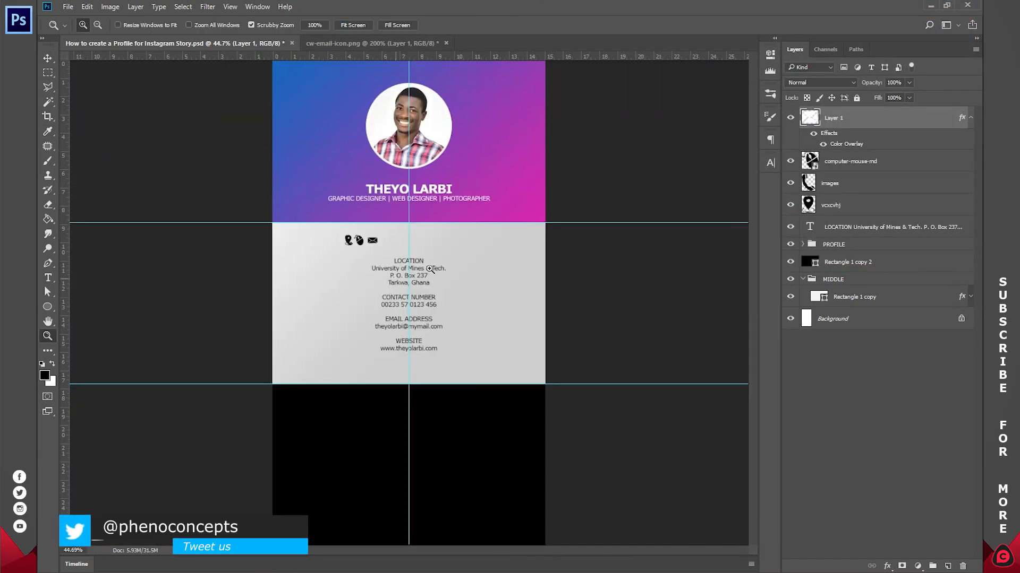
click(418, 268)
click(418, 268)
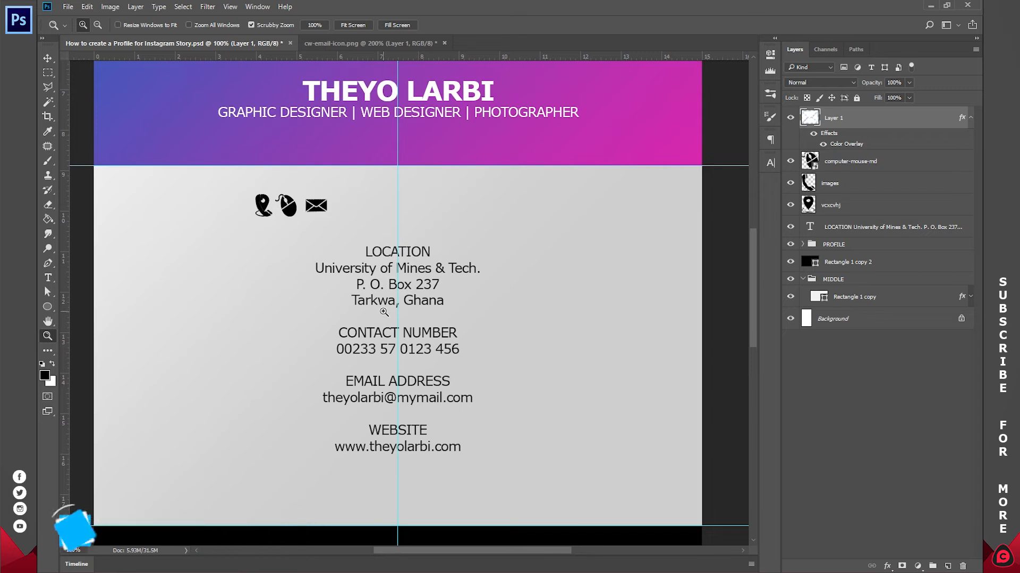
key(v)
drag(354, 242, 645, 240)
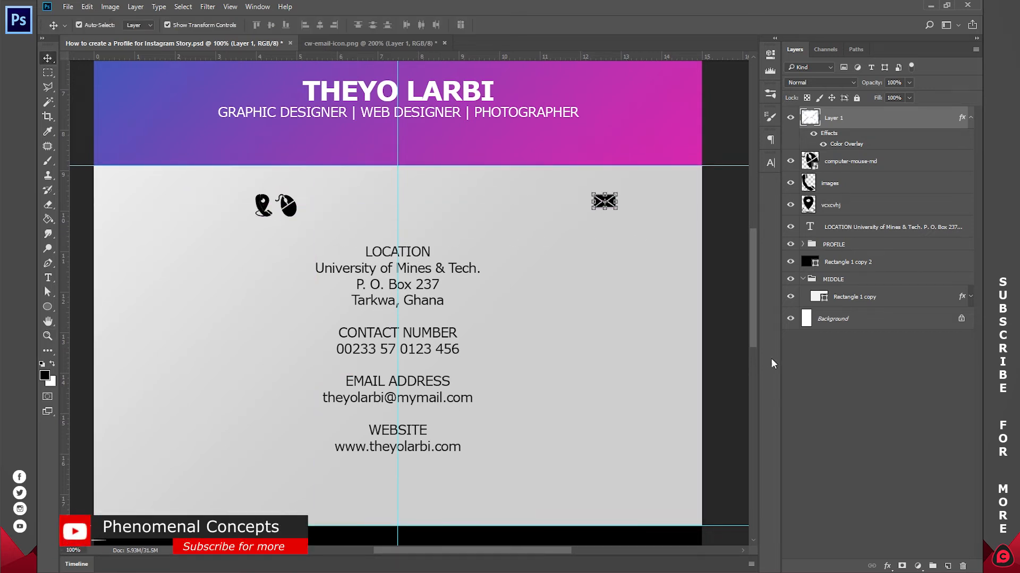
click(818, 394)
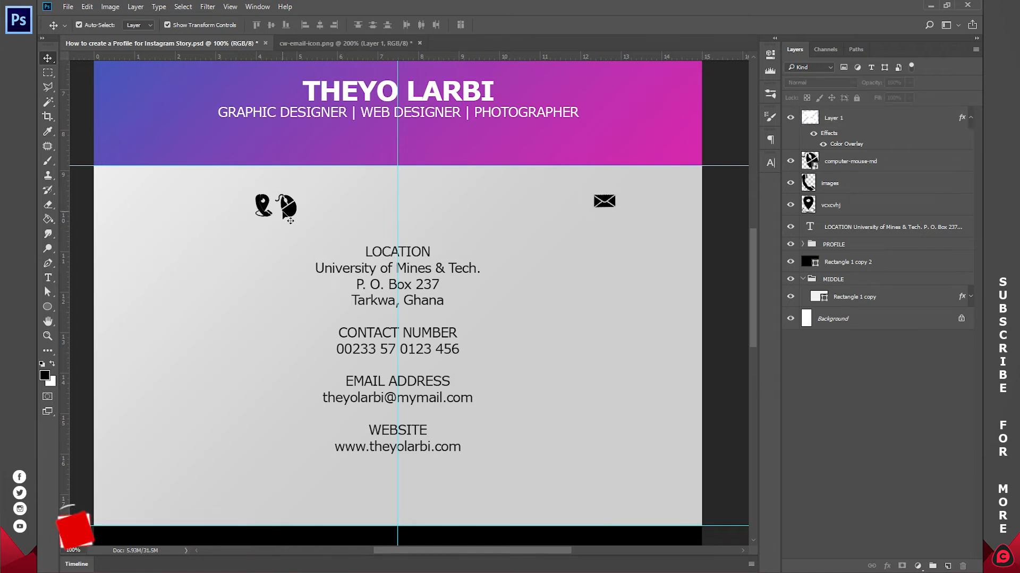
drag(289, 212, 441, 217)
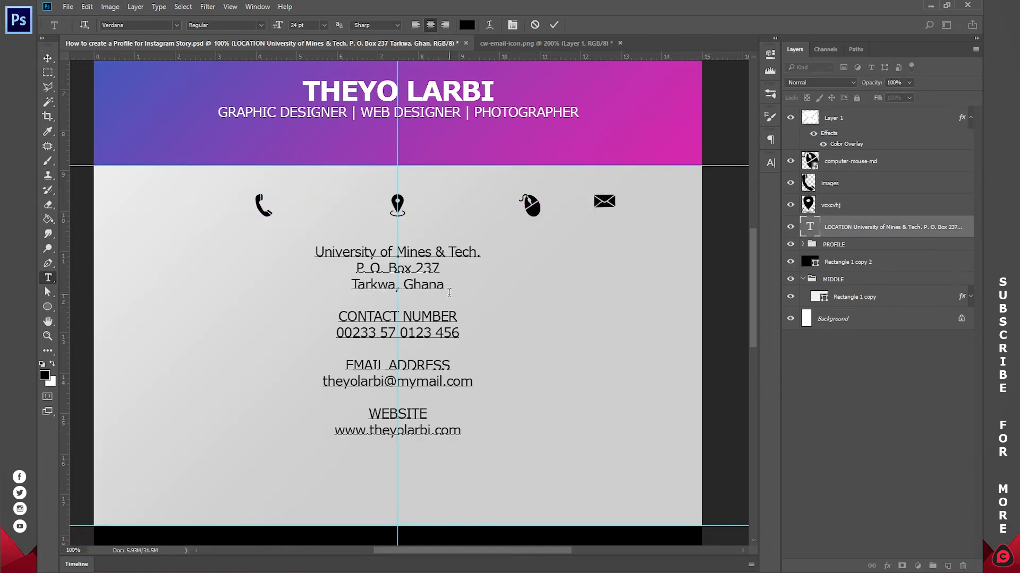
Remove the LOCATION heading and join the town and country to the P. O. Box line with a comma.
key(BackSpace)
text(,)
triple_click(427, 301)
key(BackSpace)
Remove the CONTACT NUMBER heading and move the phone number out of the contact text into its own text layer.
triple_click(428, 318)
key(ctrl+x)
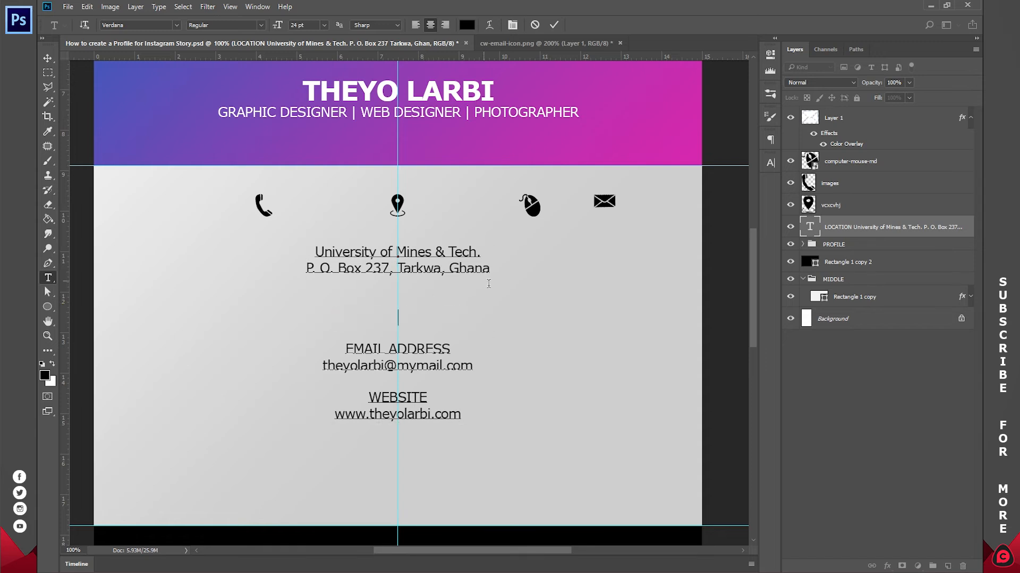
click(588, 318)
key(ctrl+v)
Reposition the separated phone number and move the e-mail address out of the contact text into its own text layer.
drag(580, 277, 572, 264)
drag(473, 346, 309, 347)
key(ctrl+x)
click(579, 305)
key(ctrl+v)
Move the website address into its own text layer and delete the leftover EMAIL ADDRESS and WEBSITE headings.
drag(586, 330, 619, 264)
triple_click(447, 394)
key(ctrl+x)
drag(446, 385, 336, 325)
key(BackSpace)
click(553, 24)
click(337, 338)
key(ctrl+v)
Arrange the contact texts beside their icons in one row: phone number first, e-mail in the centre and website last.
click(970, 117)
drag(856, 168, 856, 191)
drag(622, 287, 281, 266)
ctrl+click(531, 229)
ctrl+click(398, 205)
drag(586, 264, 480, 245)
ctrl+click(455, 249)
ctrl+click(267, 203)
ctrl+click(530, 206)
drag(633, 276, 603, 276)
drag(358, 339, 270, 205)
drag(610, 233, 369, 204)
drag(566, 291, 583, 368)
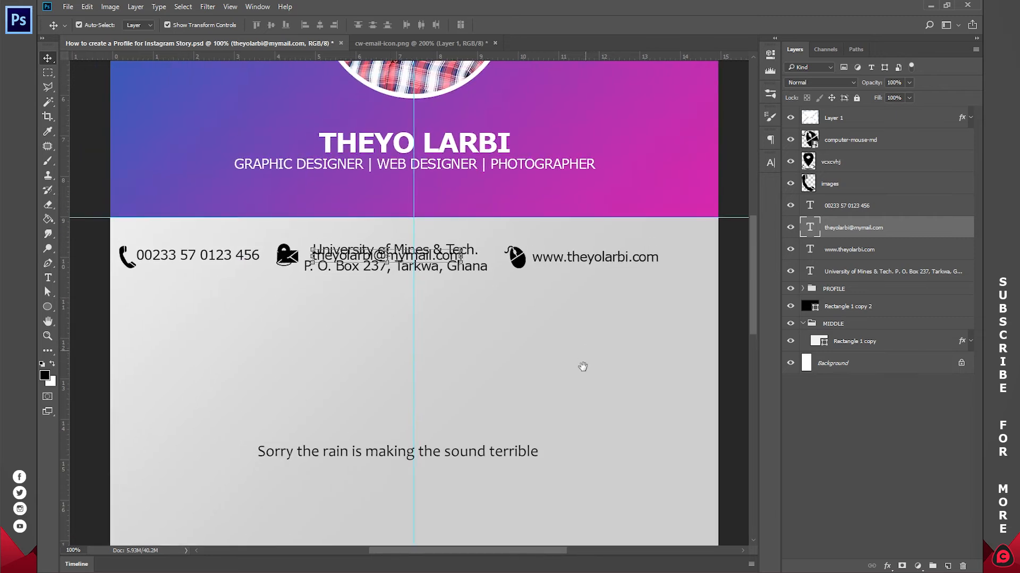
Move the location pin layer vcxcvhj and the postal address text layer into the PROFILE group.
click(859, 167)
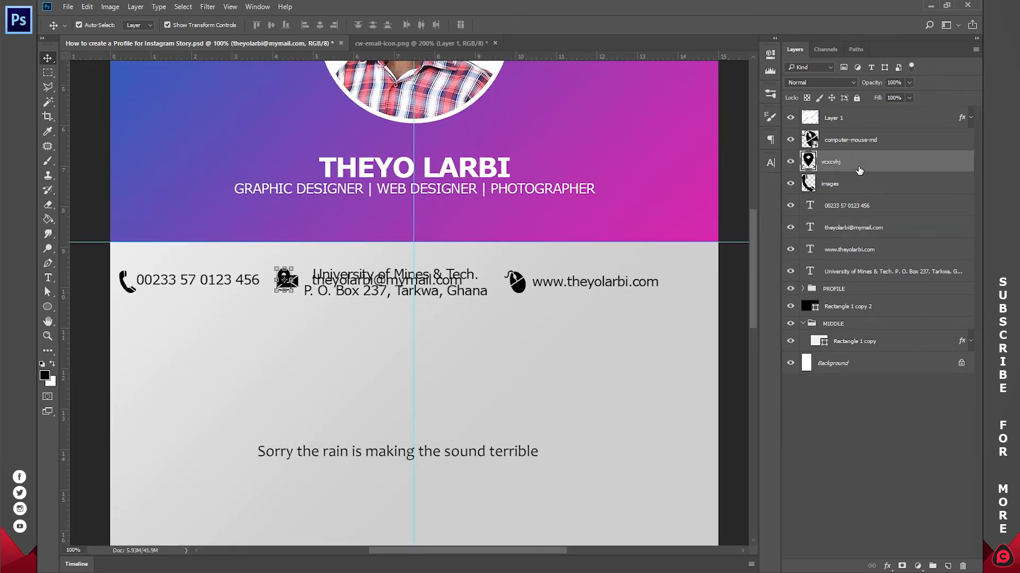
ctrl+click(873, 272)
drag(871, 277, 838, 288)
Move the remaining phone, e-mail and website text and icon layers into the MIDDLE group and collapse it.
click(850, 227)
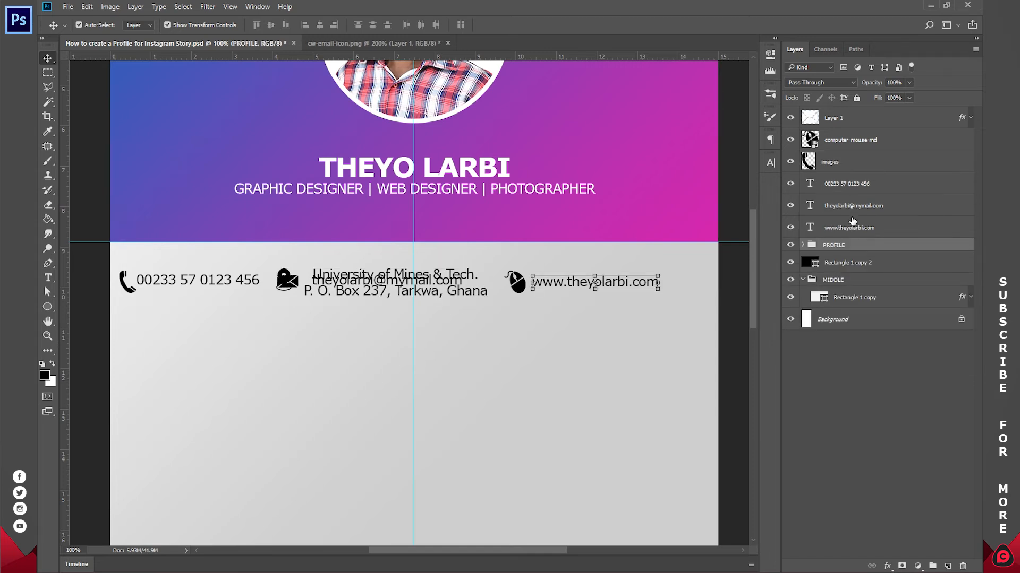
shift+click(866, 119)
drag(866, 121, 829, 280)
click(802, 148)
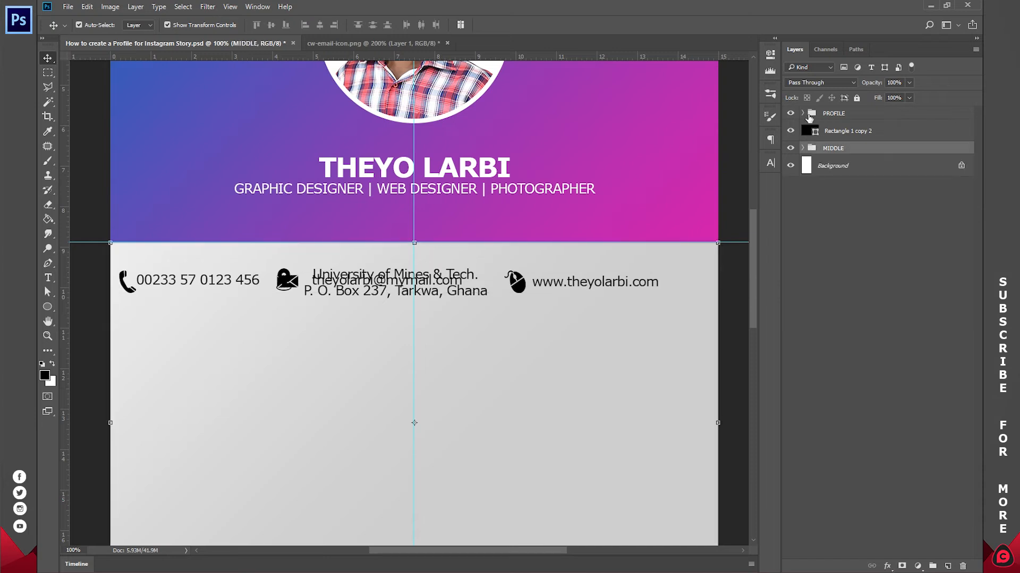
Move the location pin and postal address together up into the gradient header, below the profession line.
click(804, 113)
click(861, 149)
ctrl+click(861, 136)
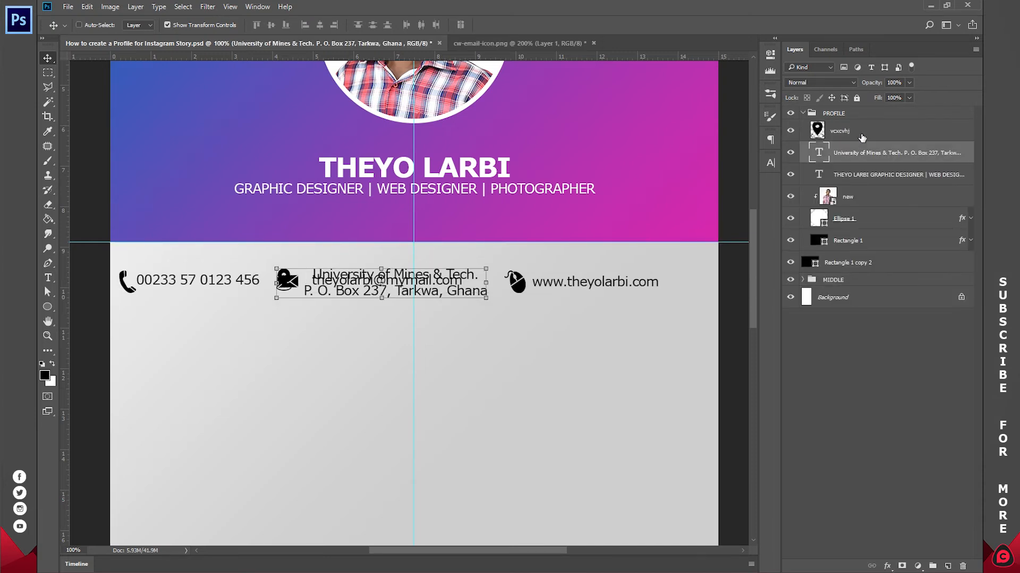
drag(496, 352, 528, 286)
Move the name and profession text slightly up in the header, and select the location pin layer vcxcvhj.
click(861, 174)
mouse_move(532, 342)
mouse_down()
mouse_move(533, 308)
mouse_move(533, 322)
mouse_up()
click(881, 159)
click(876, 133)
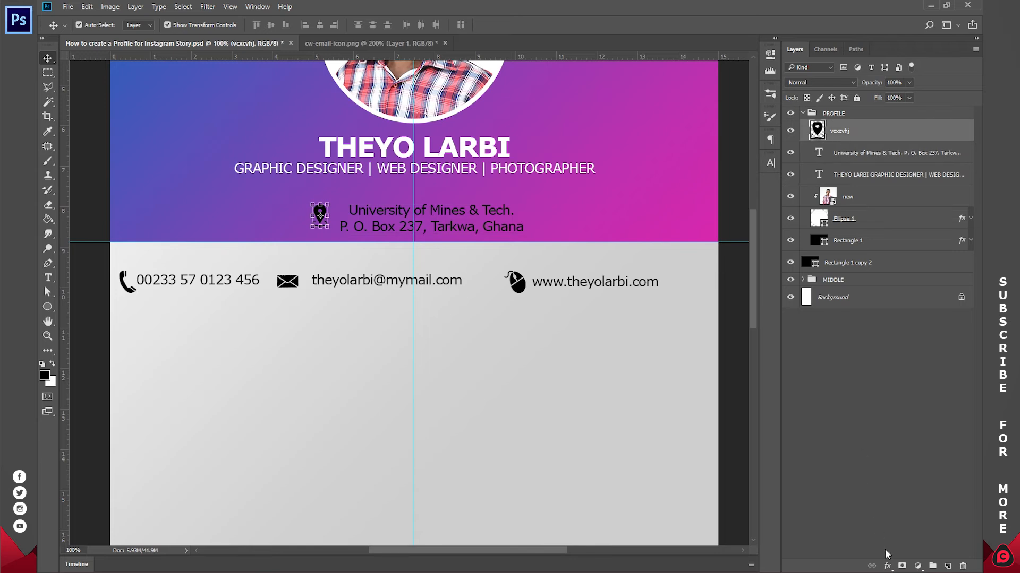
Apply a white Color Overlay to the location pin and move the pin to the header's centre line above the postal address.
click(887, 566)
click(892, 508)
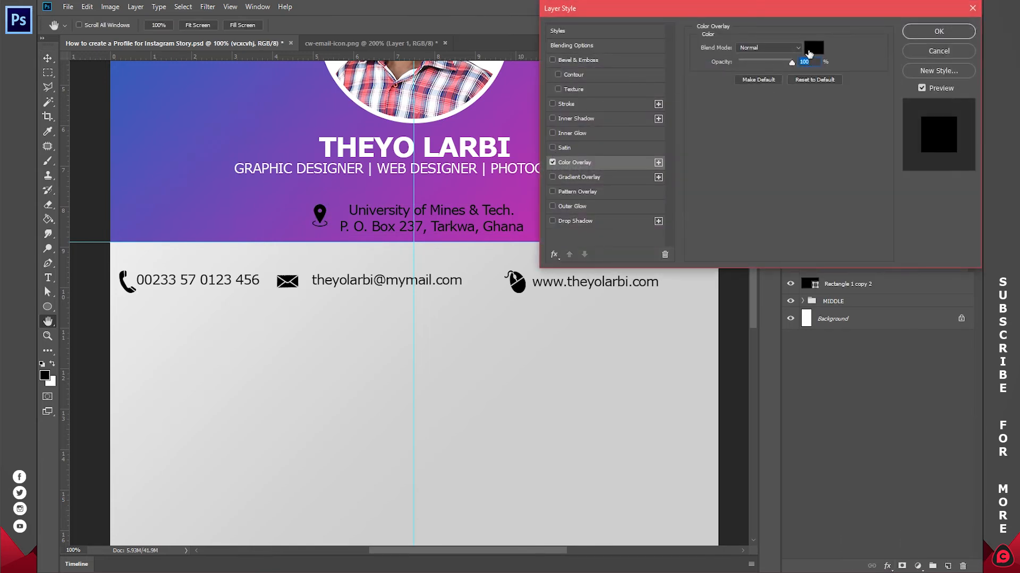
click(813, 48)
click(474, 144)
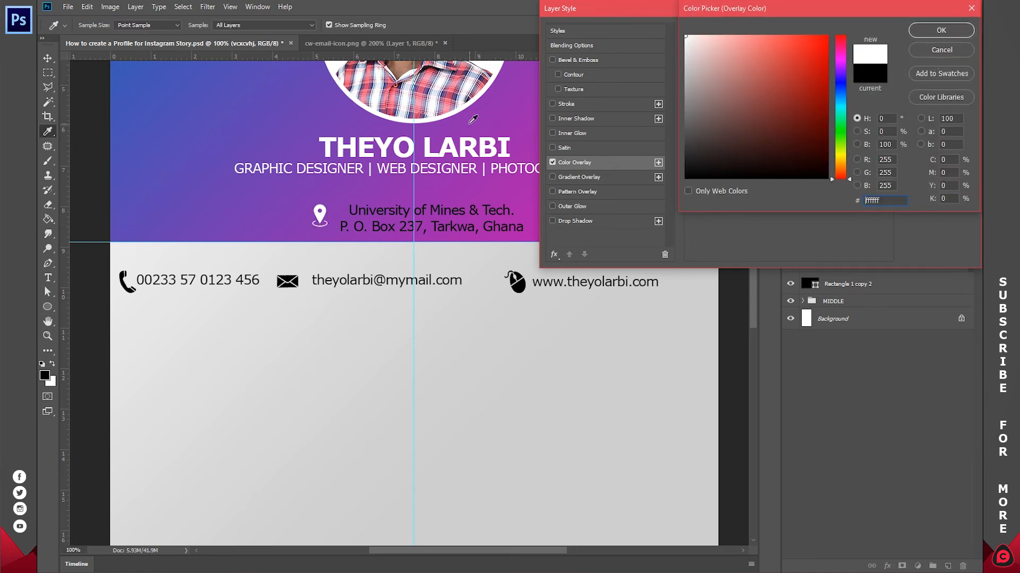
click(925, 31)
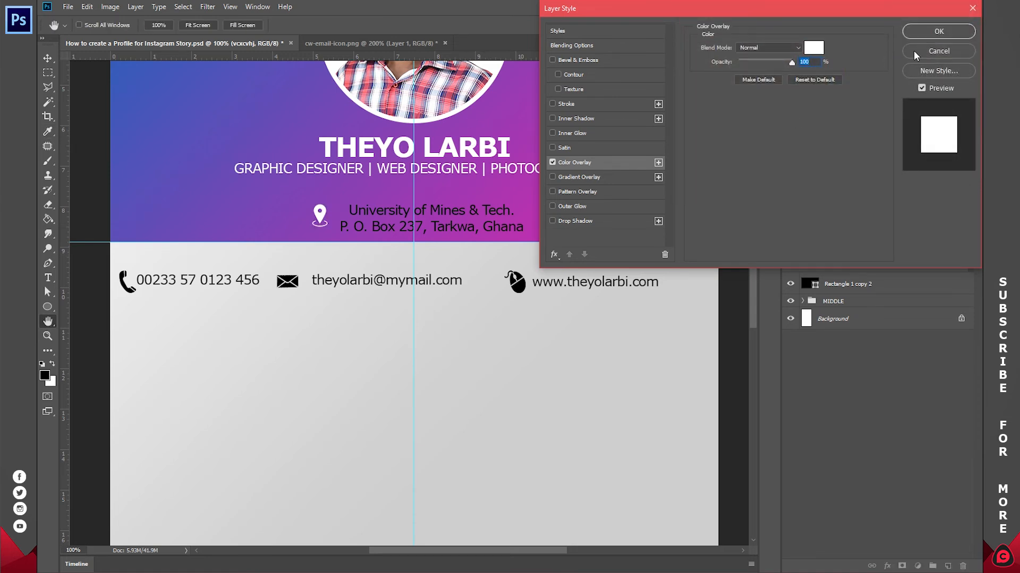
click(924, 33)
drag(370, 261, 445, 242)
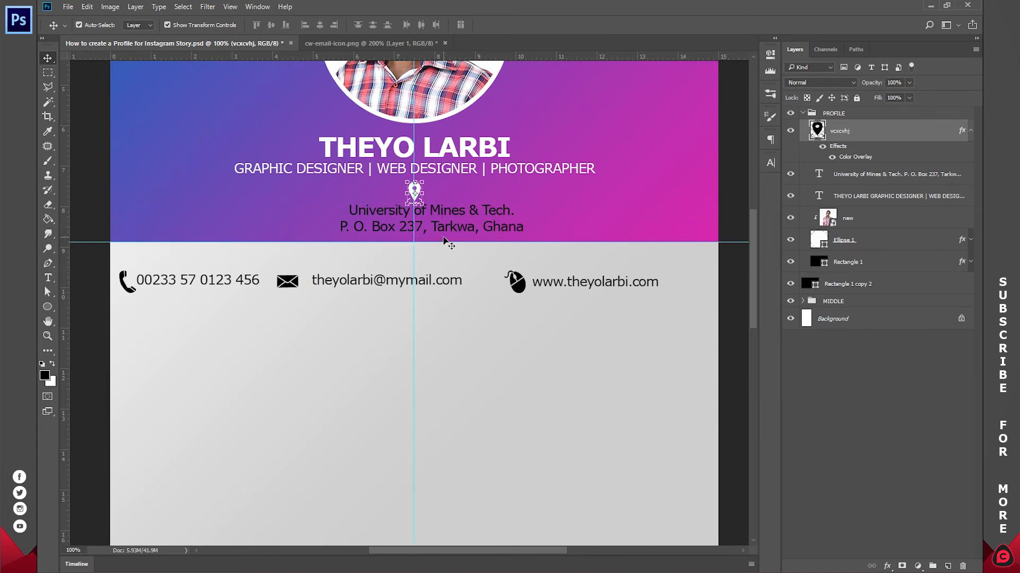
Set the postal address text colour to white (ffffff) and centre the text below the location pin.
click(435, 226)
key(ctrl+a)
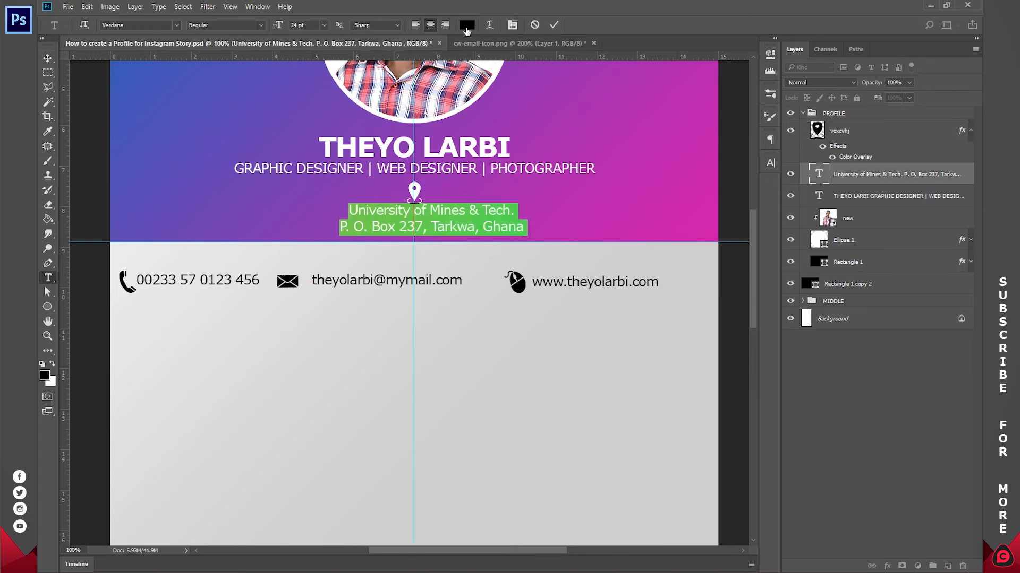
click(469, 26)
text(ffffff)
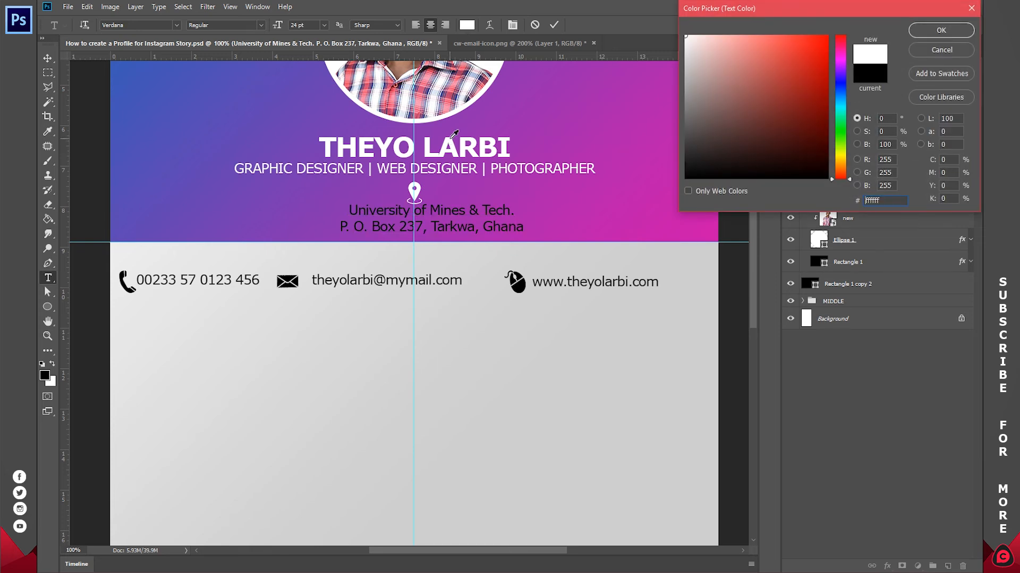
click(918, 33)
drag(457, 256, 434, 257)
click(555, 24)
Move the portrait with its circle, and the name and profession text, slightly up in the gradient header.
key(z)
mouse_move(406, 98)
mouse_down()
mouse_move(382, 97)
mouse_move(406, 98)
mouse_up()
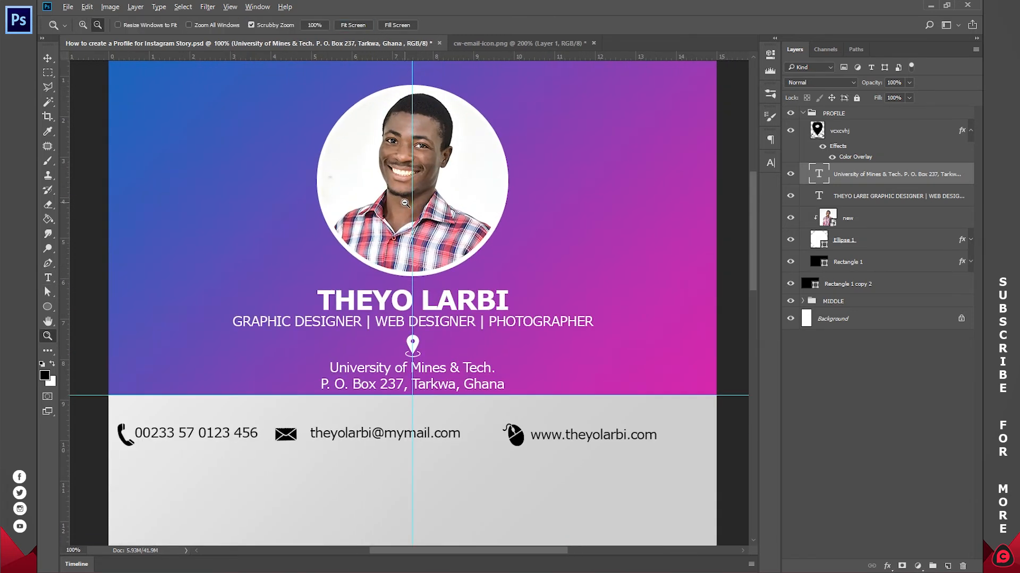
alt+click(405, 202)
drag(443, 179, 444, 200)
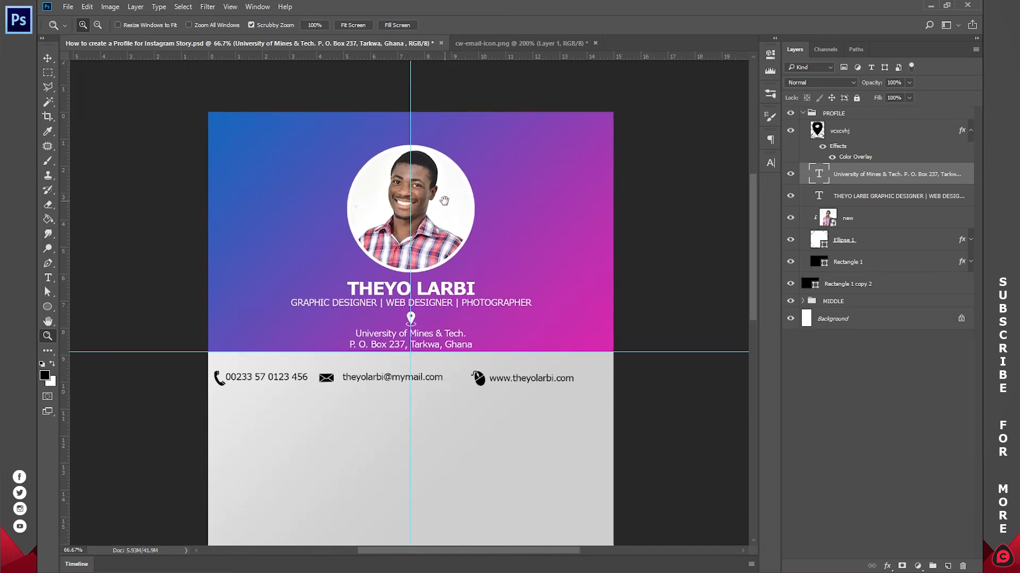
click(864, 213)
shift+click(867, 240)
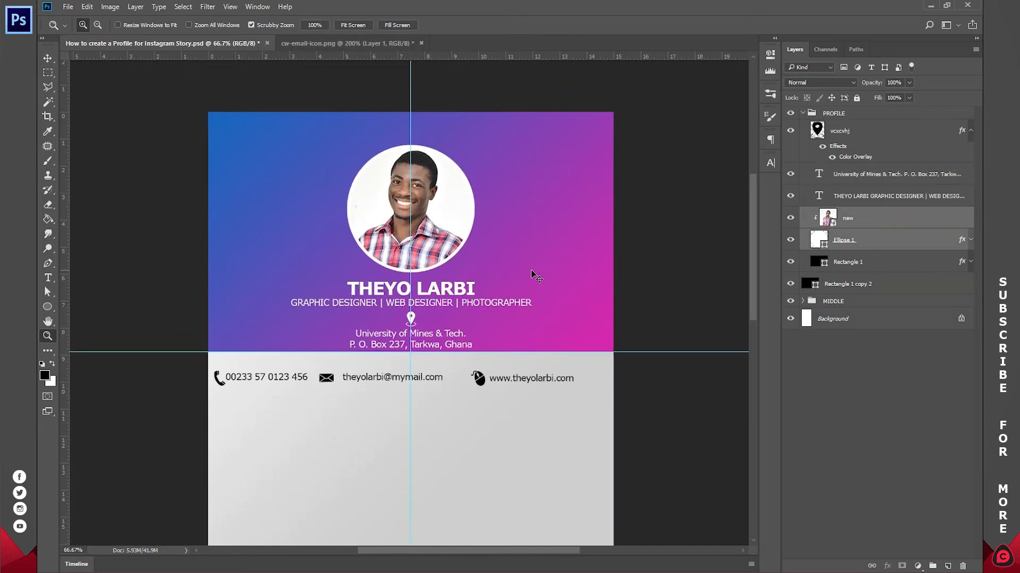
key(v)
drag(567, 268, 609, 281)
click(879, 194)
Move the postal address text and the location pin together slightly up, away from the header's lower edge.
click(874, 171)
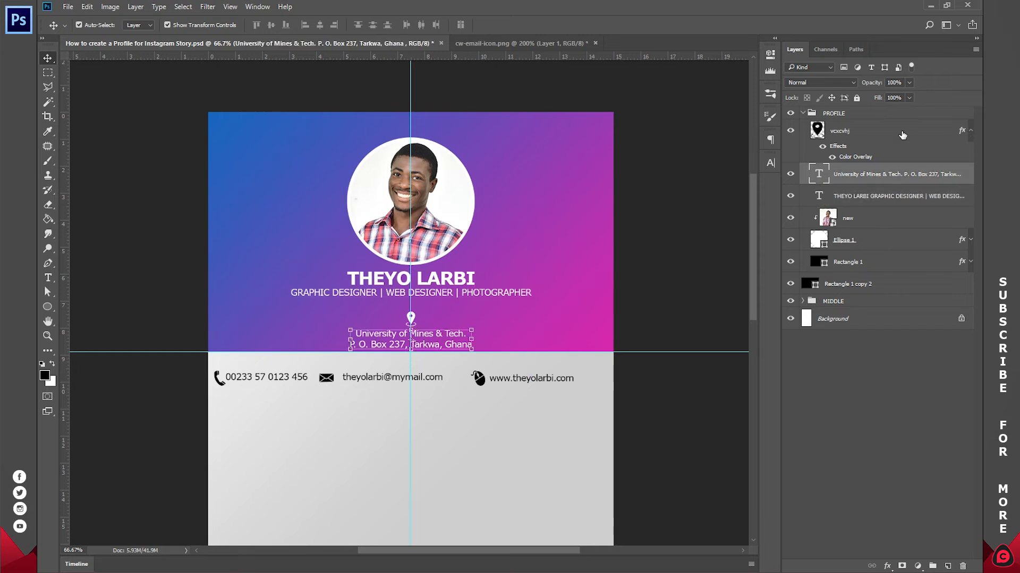
shift+click(873, 136)
drag(531, 312, 532, 320)
double_click(469, 341)
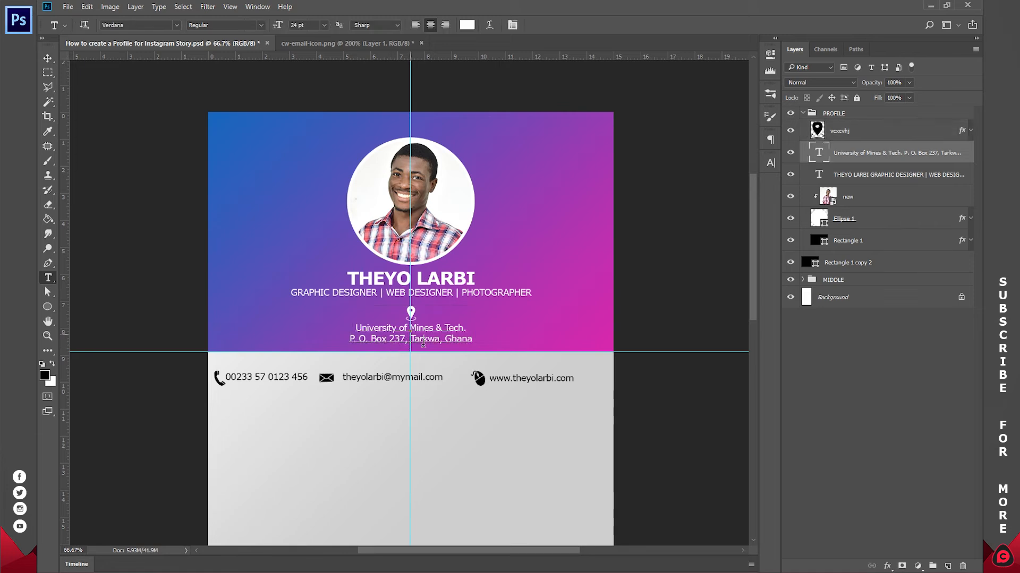
click(554, 24)
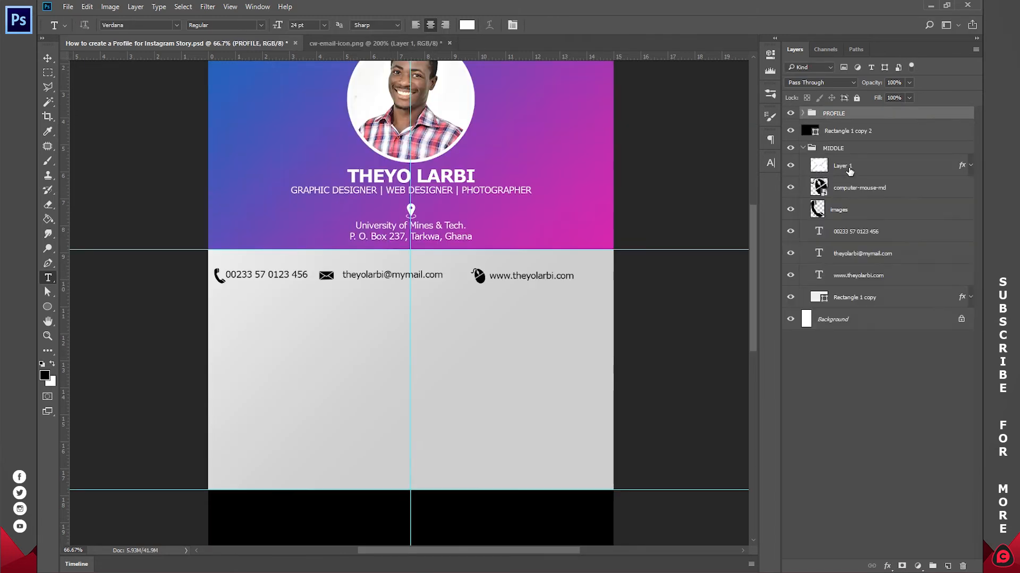
Reorder the layers in the MIDDLE group so each contact text sits directly above its matching icon layer.
click(873, 232)
drag(872, 233, 873, 204)
drag(872, 254, 872, 158)
drag(871, 274, 870, 200)
Reposition the phone, e-mail and website icon-and-text pairs into one evenly spaced row centred across the grey section.
click(869, 275)
shift+click(869, 253)
shift+click(867, 169)
mouse_move(463, 304)
mouse_down()
mouse_move(480, 296)
mouse_move(474, 311)
mouse_up()
click(506, 294)
click(873, 210)
click(862, 168)
key(shift+Left)
ctrl+click(862, 186)
drag(414, 470, 661, 470)
scroll(660, 262, up, 2)
drag(453, 204, 501, 208)
ctrl+click(862, 187)
click(873, 210)
click(874, 255)
shift+click(871, 275)
drag(198, 203, 198, 206)
key(z)
drag(431, 244, 372, 244)
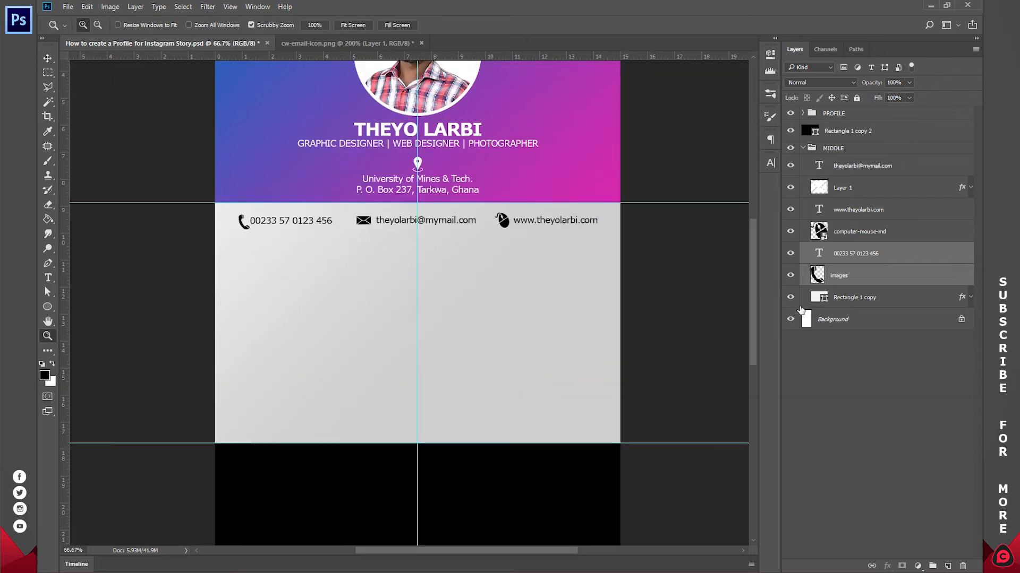
click(866, 381)
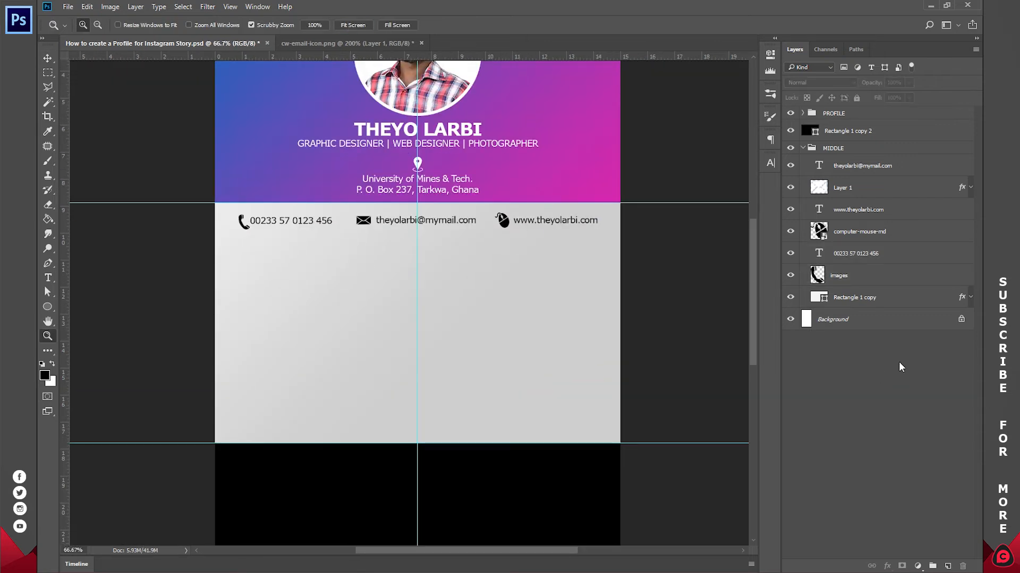
Duplicate the name and profession text layer, placing the copy in the MIDDLE group and centred below the contact row.
click(48, 279)
click(418, 132)
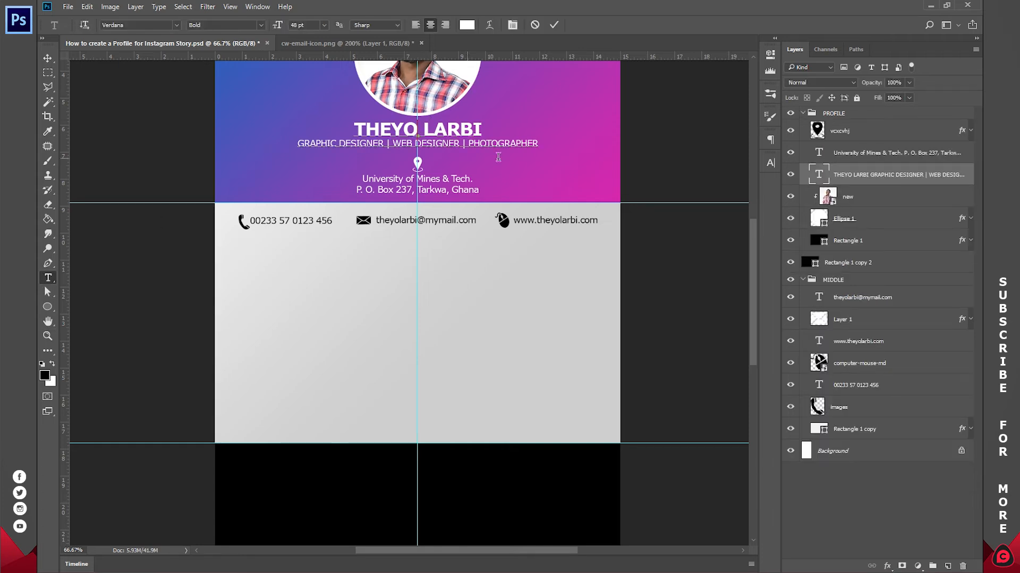
click(936, 181)
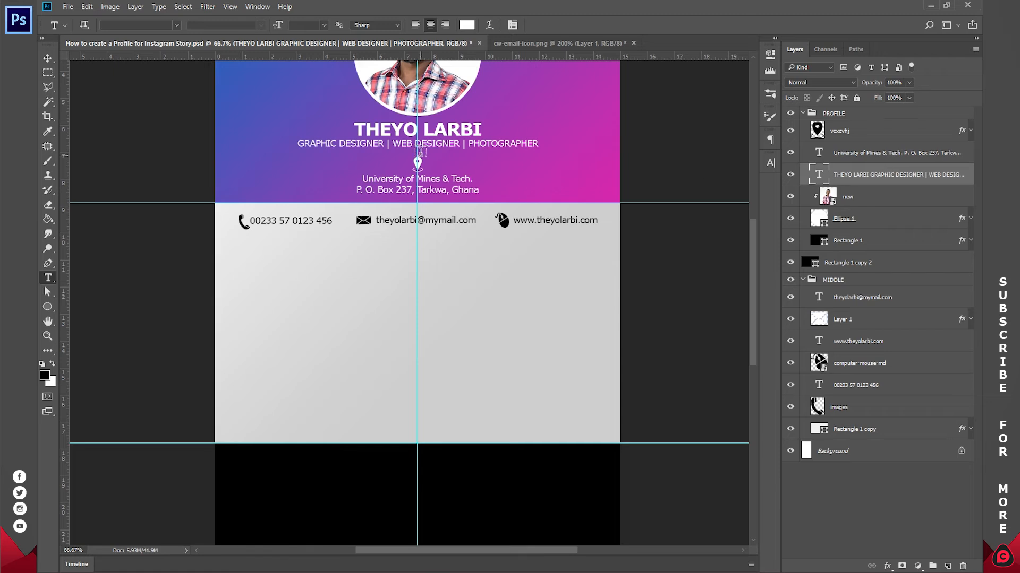
key(ctrl+j)
drag(875, 180, 865, 308)
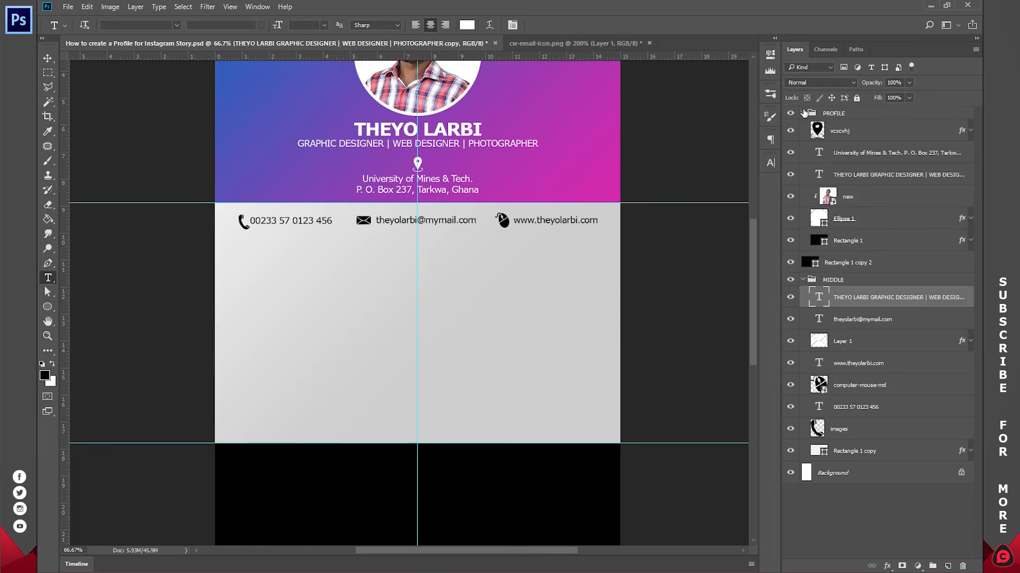
click(803, 112)
click(803, 113)
key(v)
drag(511, 247, 510, 375)
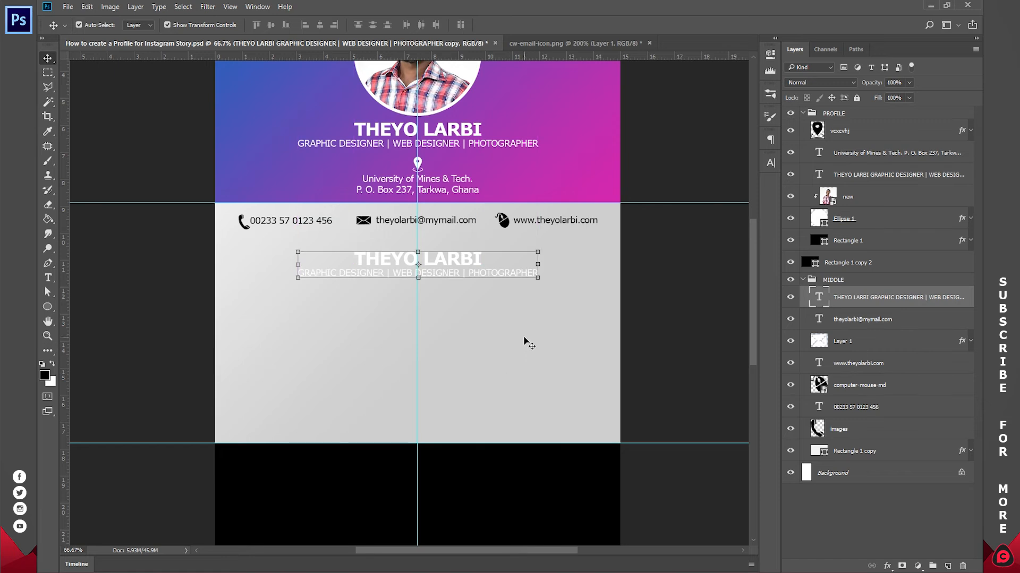
Set the colour of the duplicated name and profession text to black (000000).
double_click(445, 270)
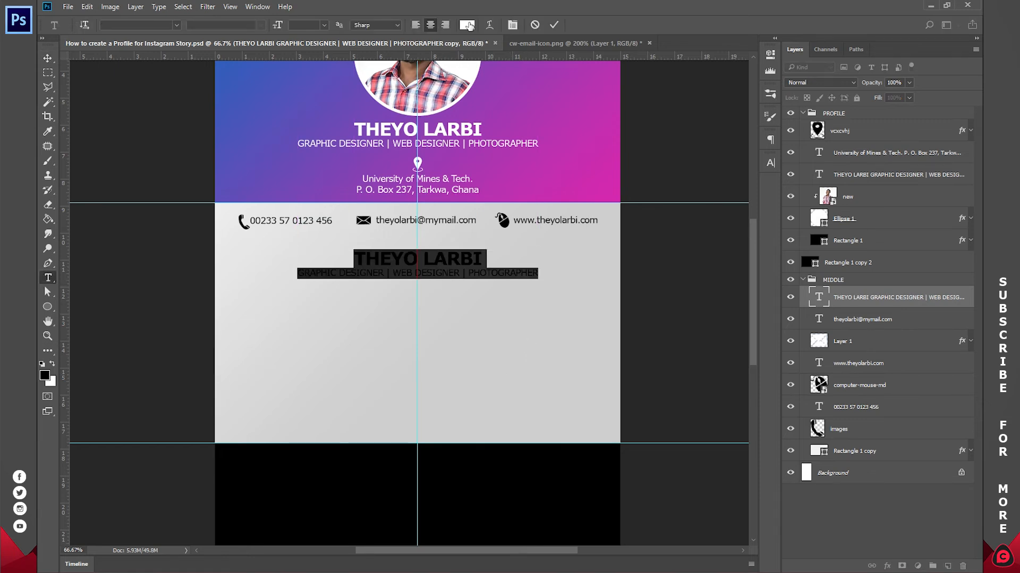
click(468, 25)
text(000000)
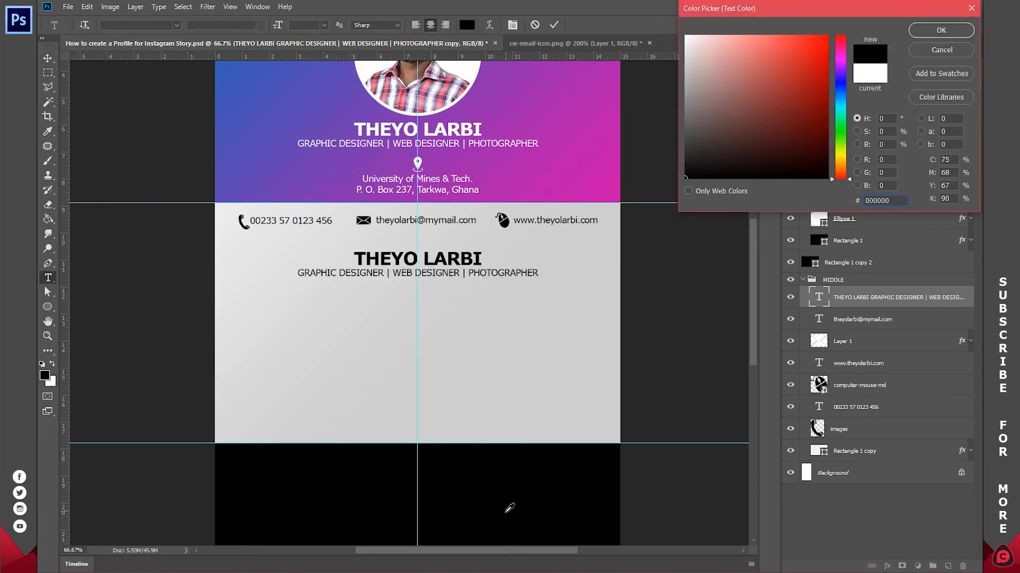
click(923, 30)
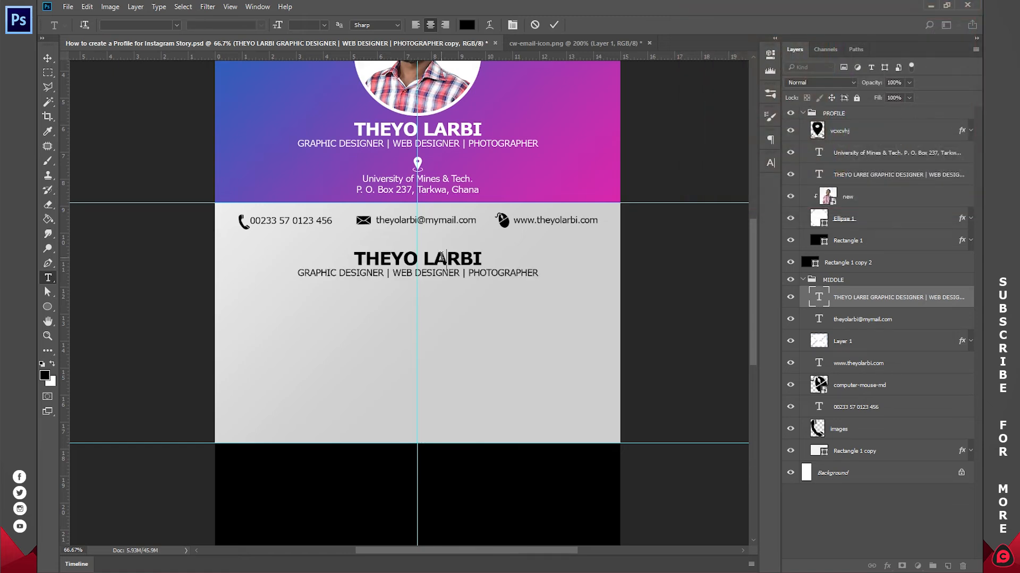
Replace the name line in the duplicated text with "about me" and format it in all caps.
triple_click(441, 259)
click(441, 257)
triple_click(441, 257)
text(about me)
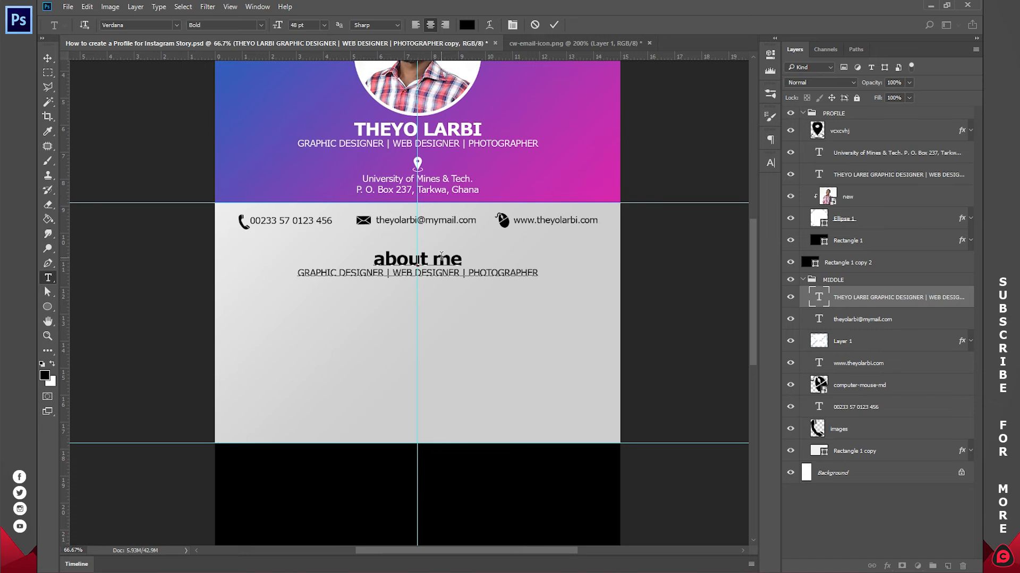
triple_click(441, 257)
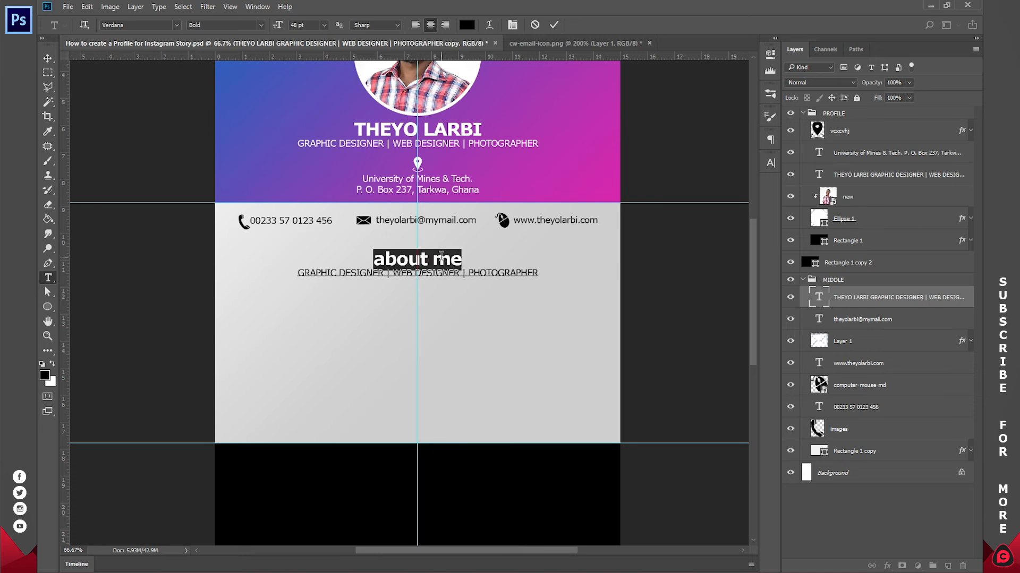
click(769, 163)
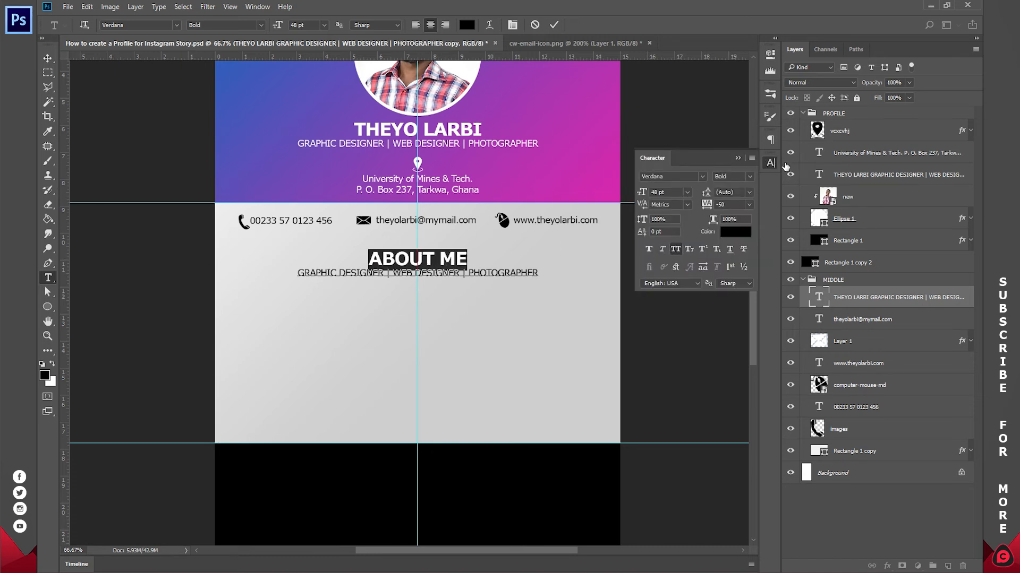
click(770, 163)
click(424, 259)
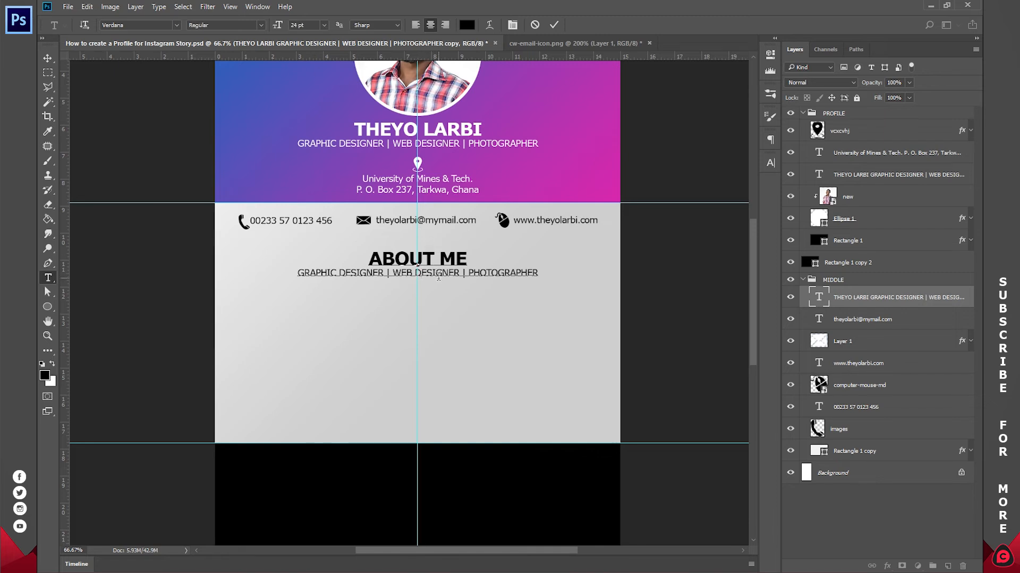
Select the profession line under the ABOUT ME heading, then switch to Notepad, cut the Lorem ipsum paragraph and close Notepad.
triple_click(436, 273)
mouse_move(630, 572)
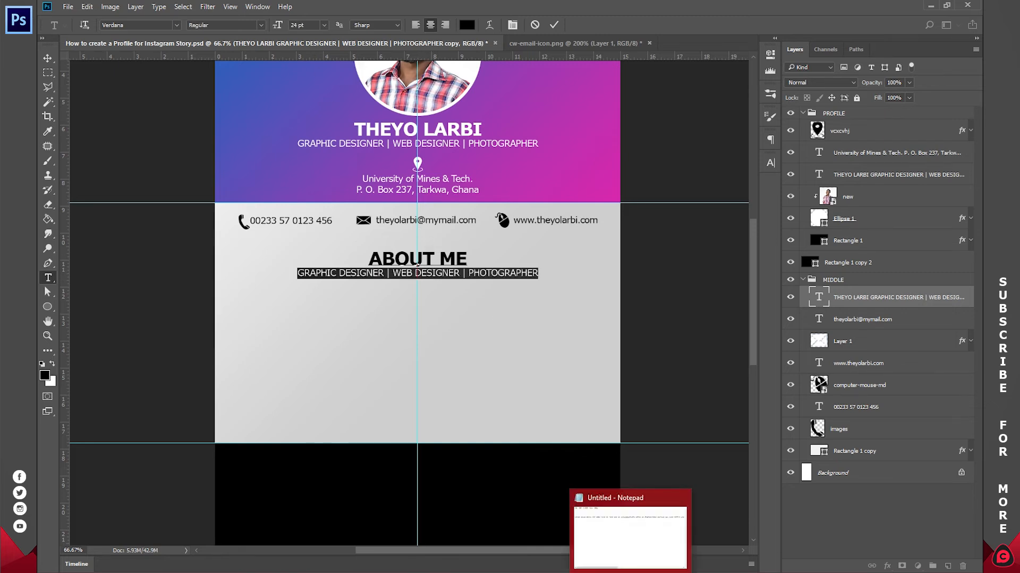
click(631, 531)
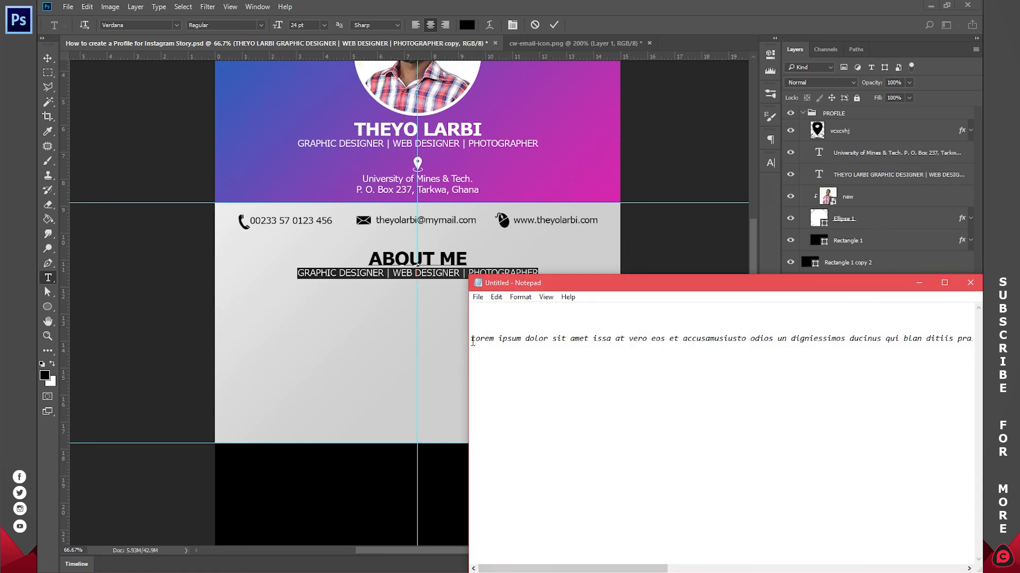
key(ctrl+a)
key(ctrl+x)
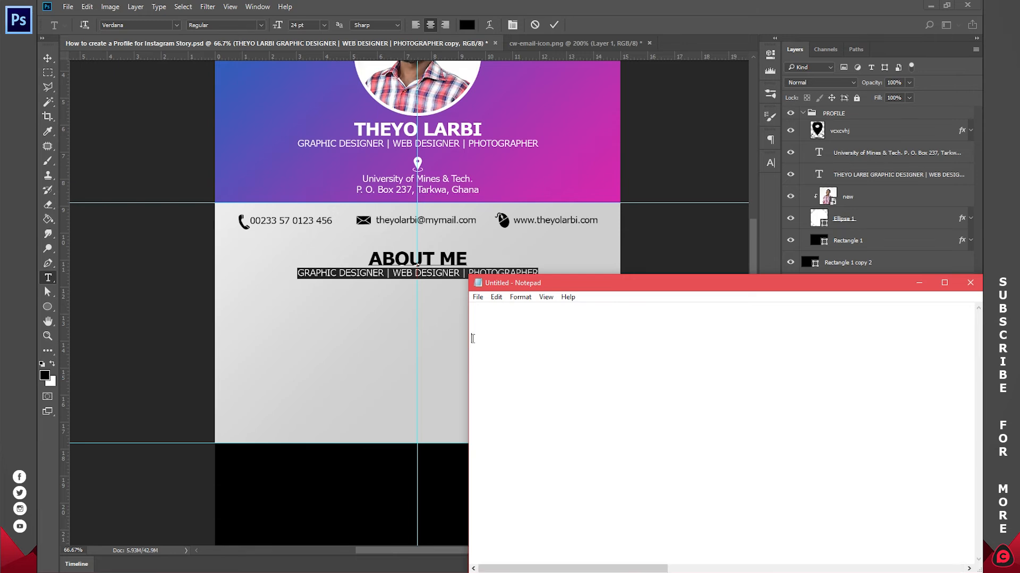
click(970, 282)
Replace the profession line under ABOUT ME with the Lorem ipsum paragraph pasted three times, and commit the text.
click(525, 292)
key(ctrl+v)
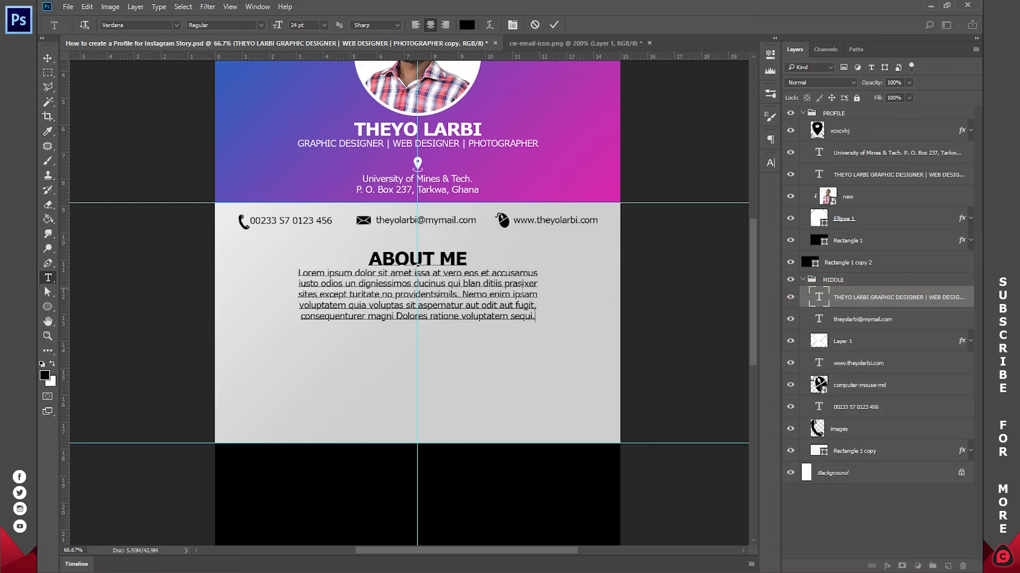
key(ctrl+v)
key(ctrl+v)
click(553, 25)
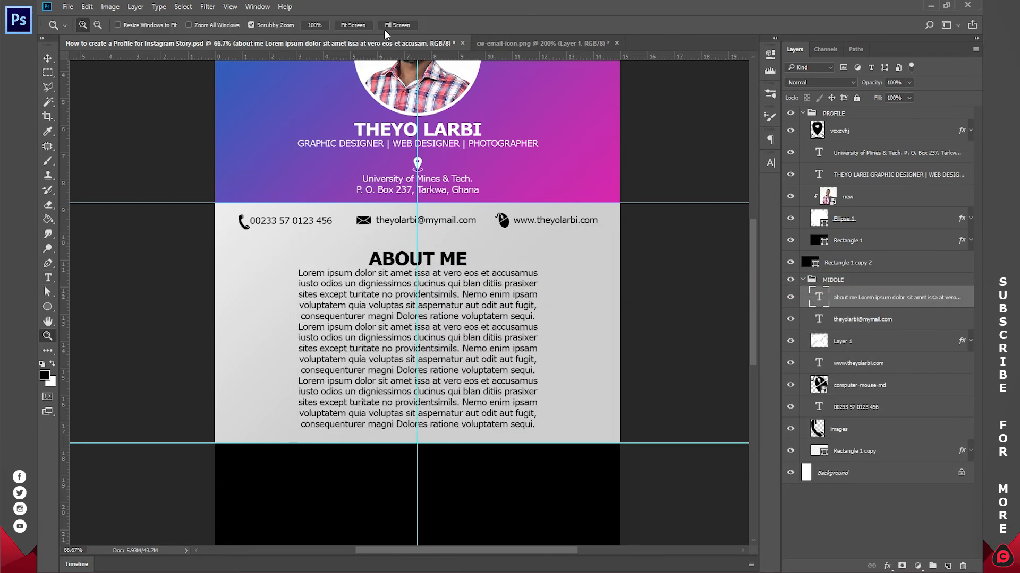
Put the black Rectangle 1 copy 2 layer into a new group named BOTTOM.
key(z)
drag(435, 248, 401, 248)
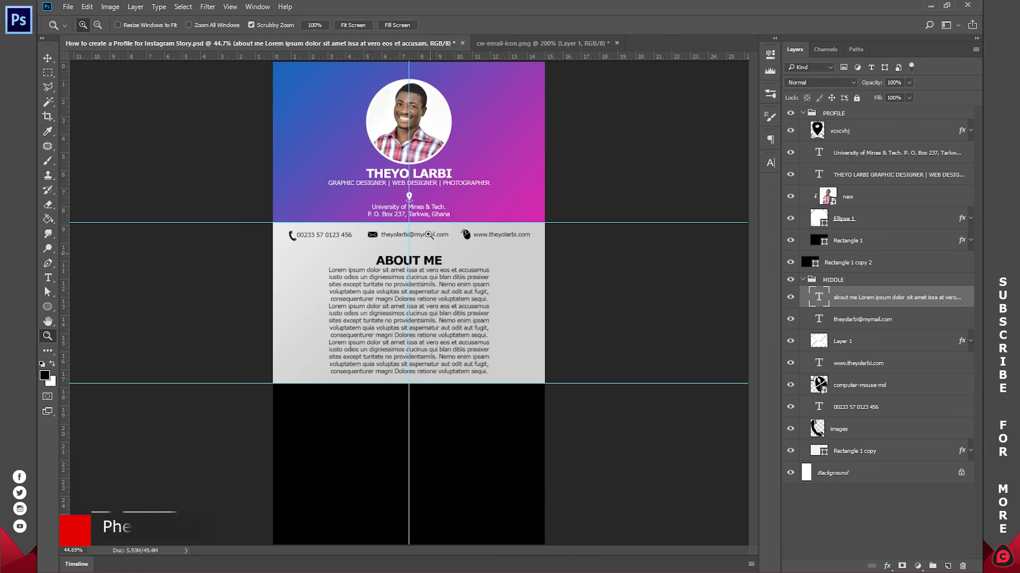
click(803, 280)
click(802, 113)
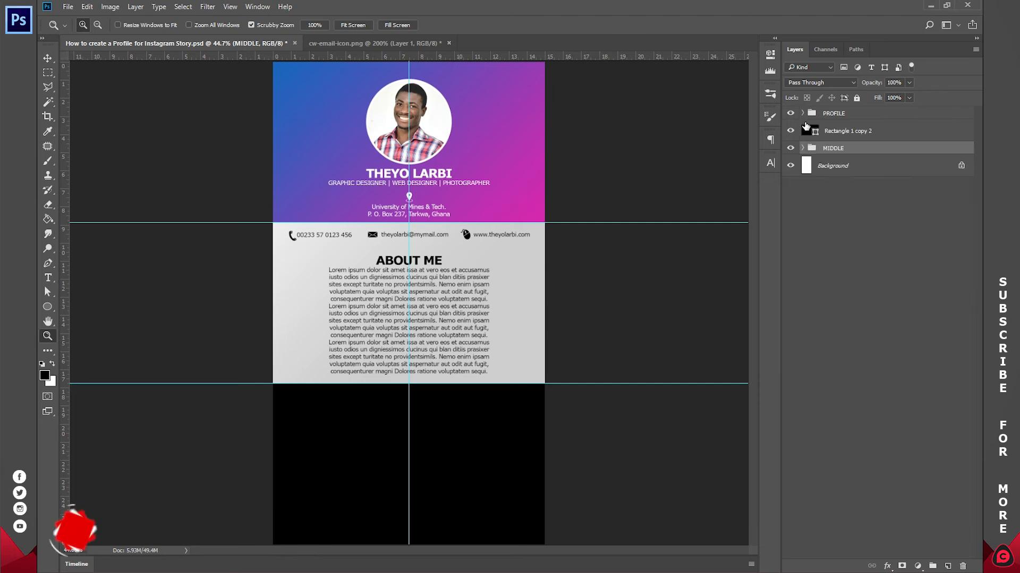
click(849, 131)
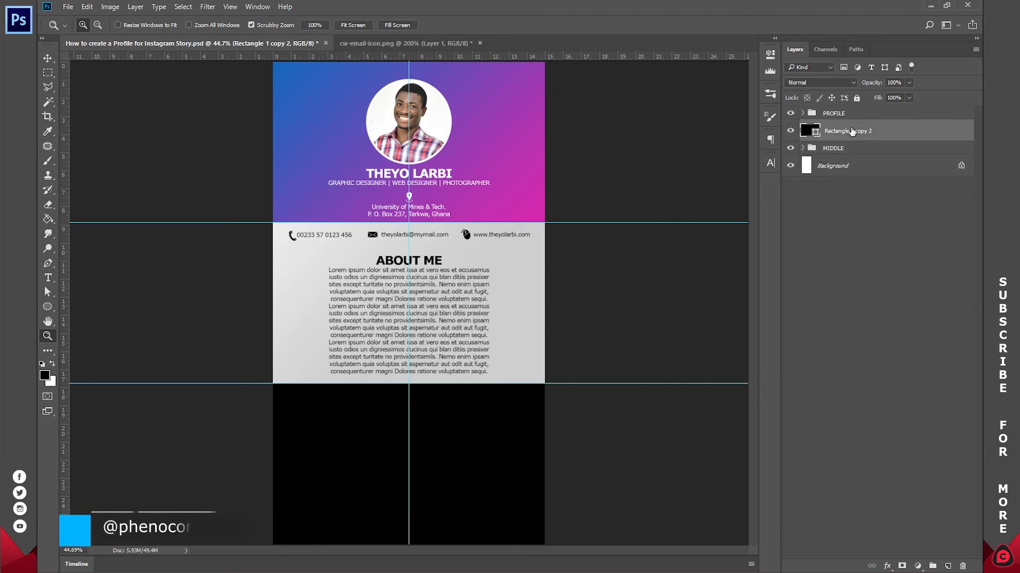
key(ctrl+g)
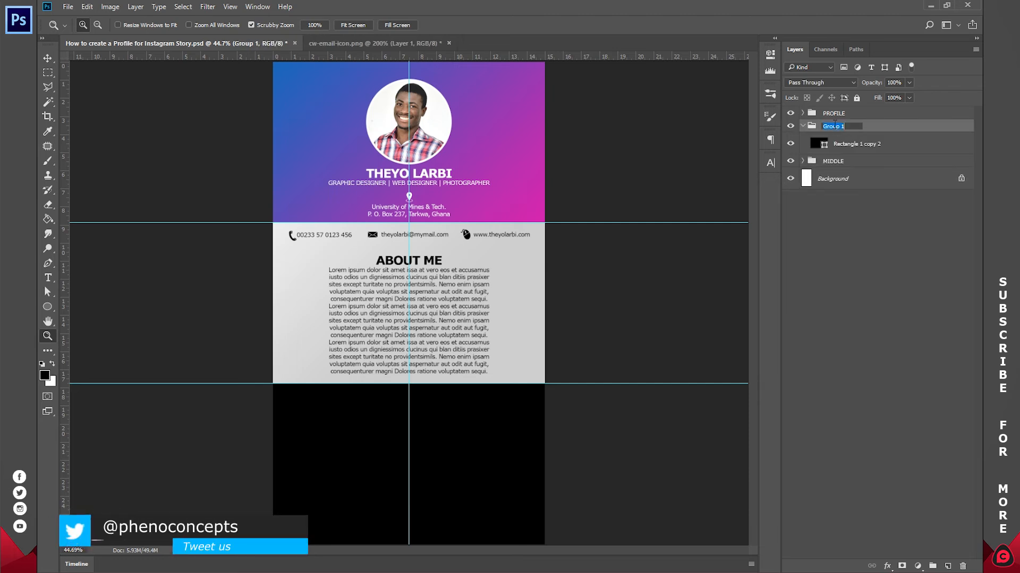
text(BO)
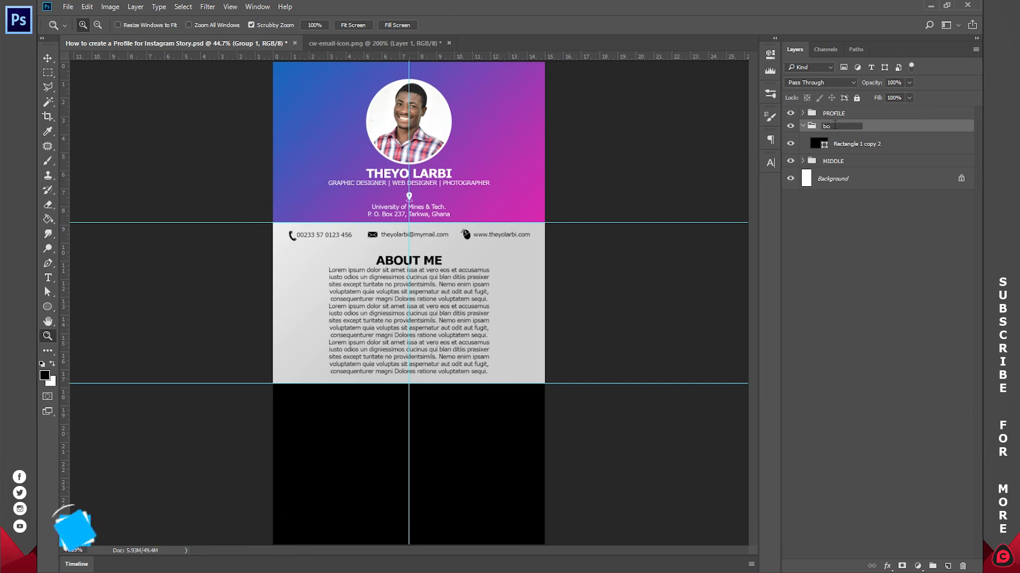
text(TTOM)
key(Return)
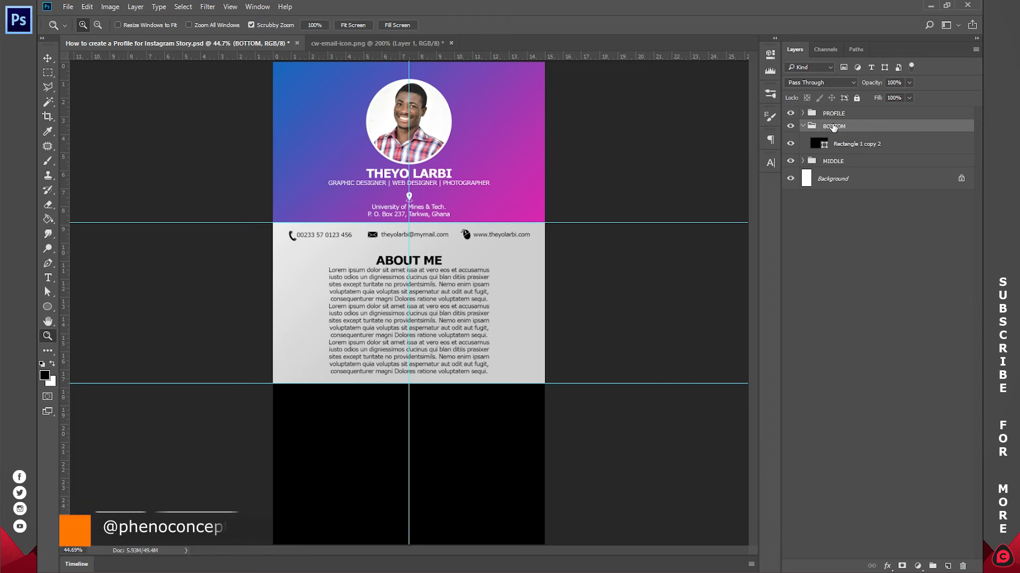
Collapse the BOTTOM group and move it below the MIDDLE group in the layer order.
click(803, 126)
drag(850, 127, 853, 147)
click(850, 223)
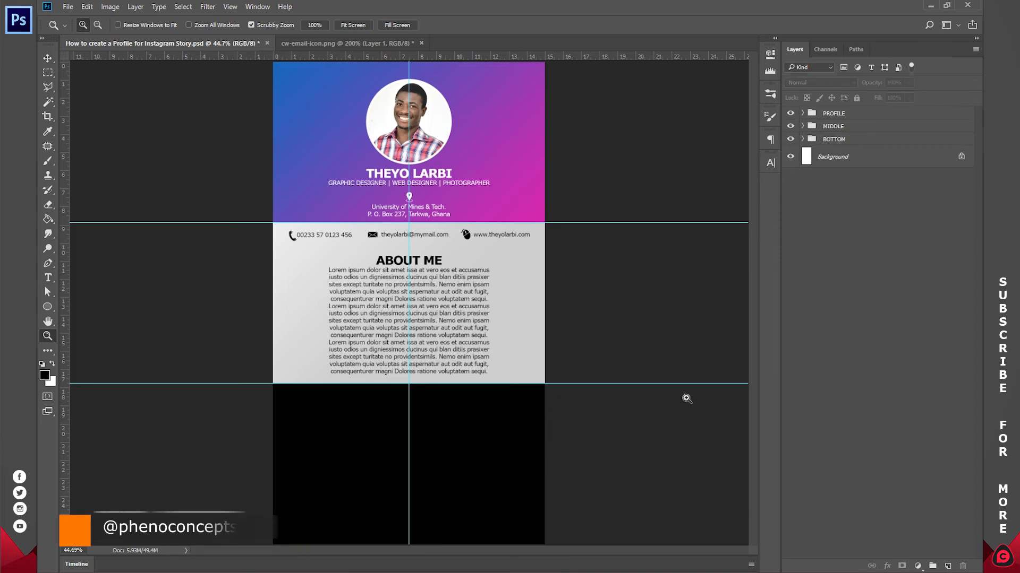
Duplicate the ABOUT ME text layer from the MIDDLE group and move the copy into the BOTTOM group.
click(409, 494)
click(421, 473)
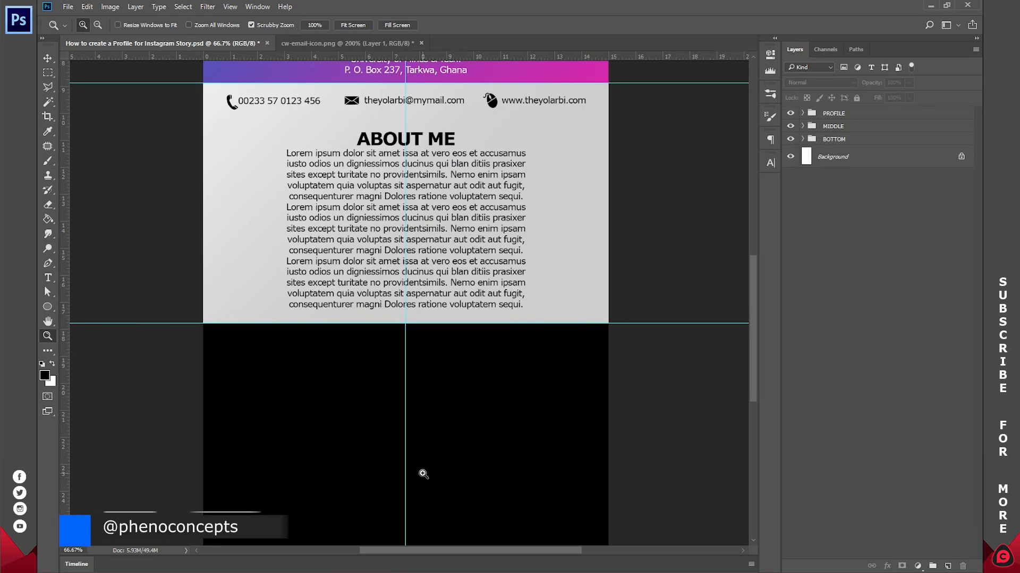
scroll(423, 474, down, 1)
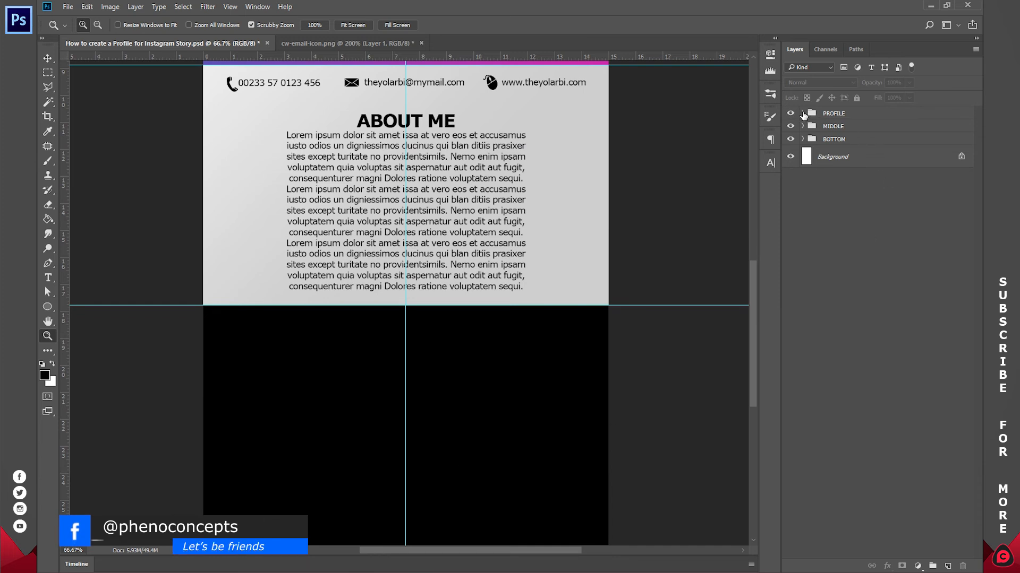
click(803, 113)
click(803, 114)
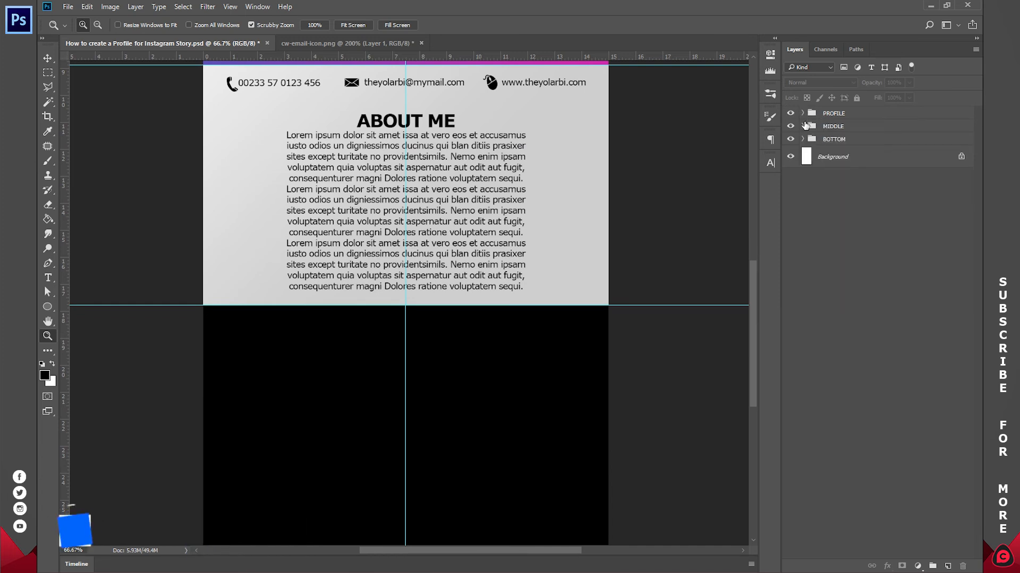
click(803, 126)
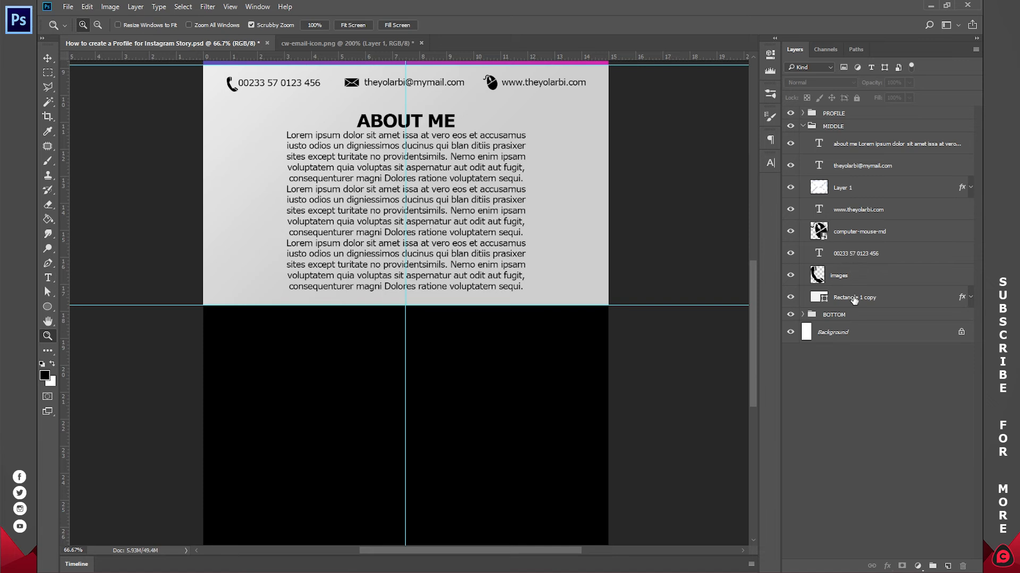
click(856, 145)
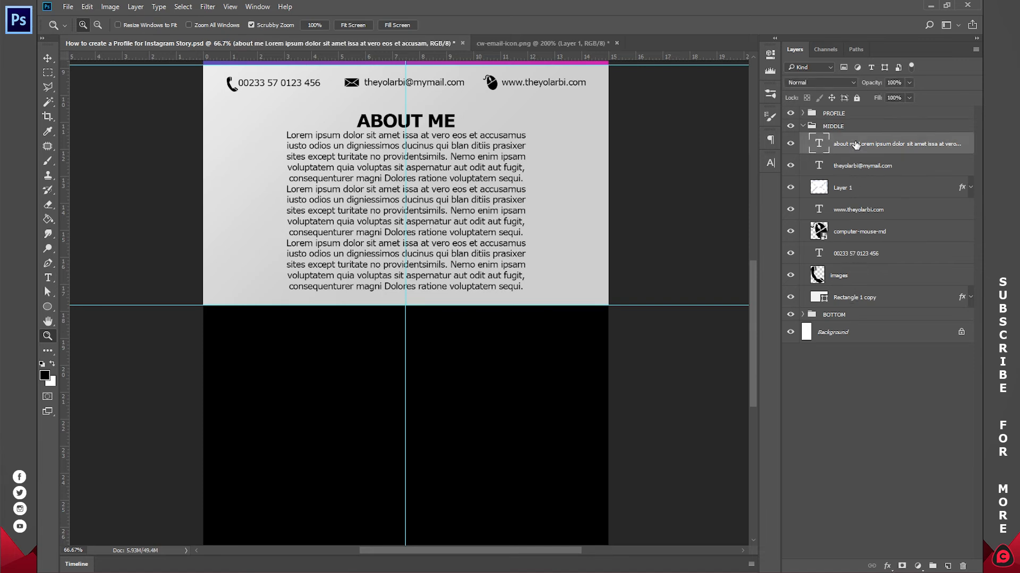
key(ctrl+j)
drag(861, 145, 849, 339)
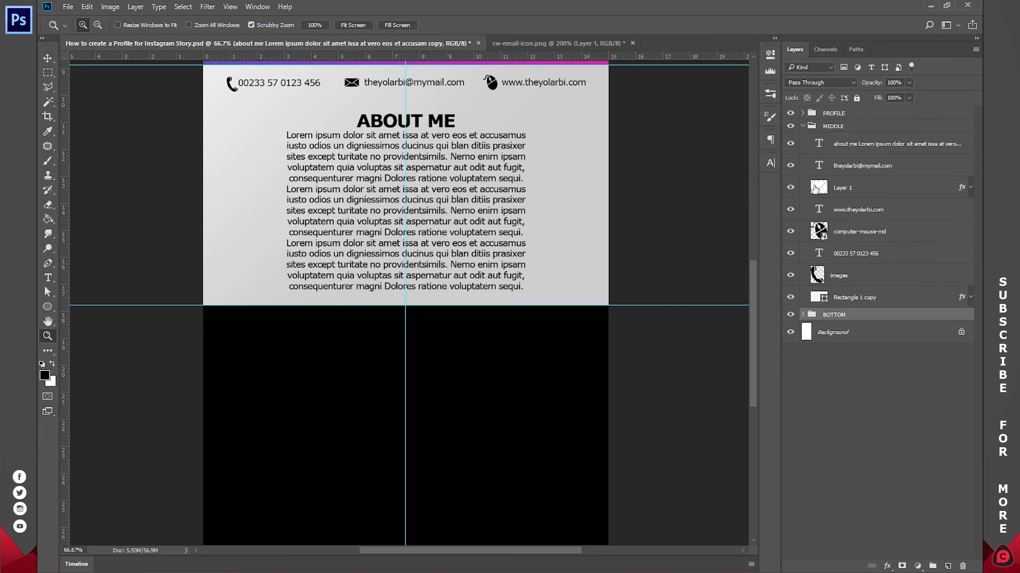
click(803, 126)
Move the duplicated ABOUT ME text down onto the black bottom section, centred on the vertical guide.
key(v)
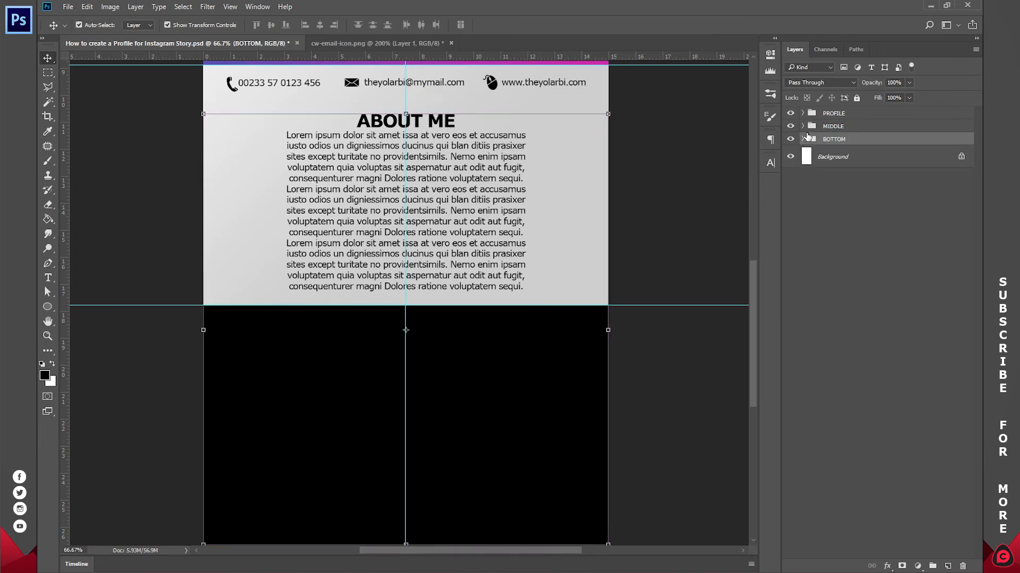
click(803, 138)
click(892, 157)
drag(557, 185, 553, 420)
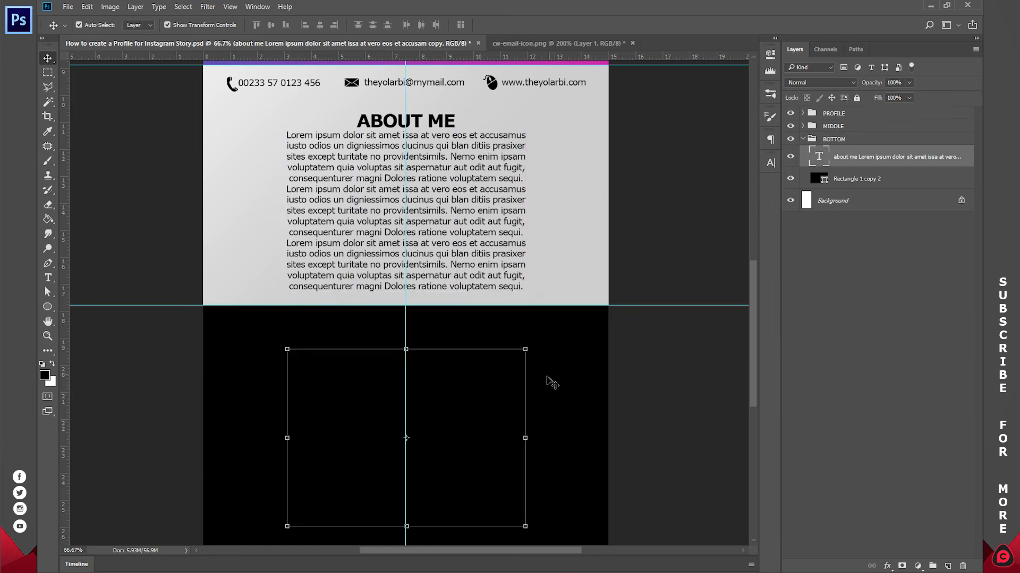
Set the colour of all the duplicated text in the bottom section to white (ffffff).
double_click(423, 382)
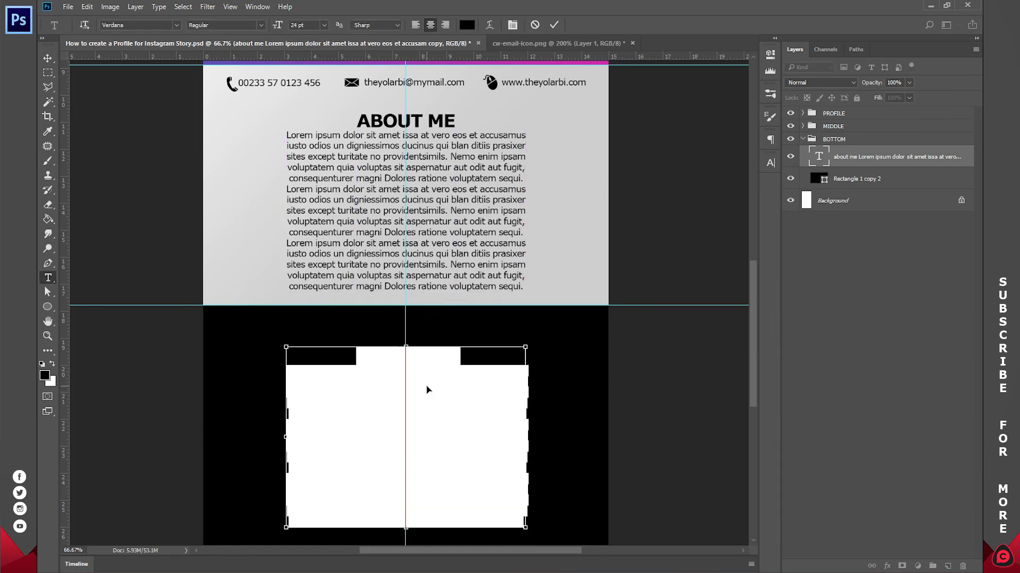
click(467, 25)
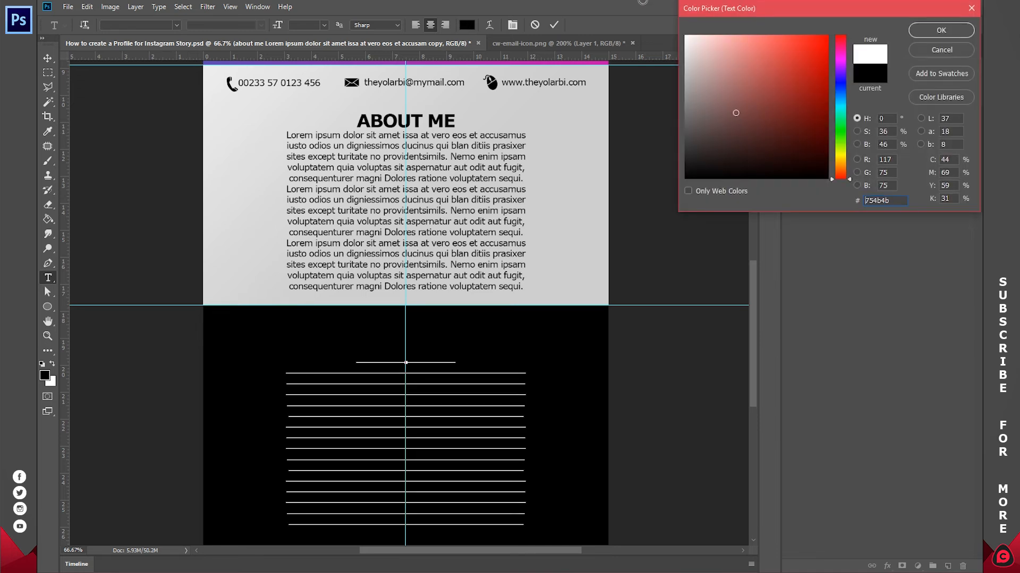
text(ffffff)
click(918, 30)
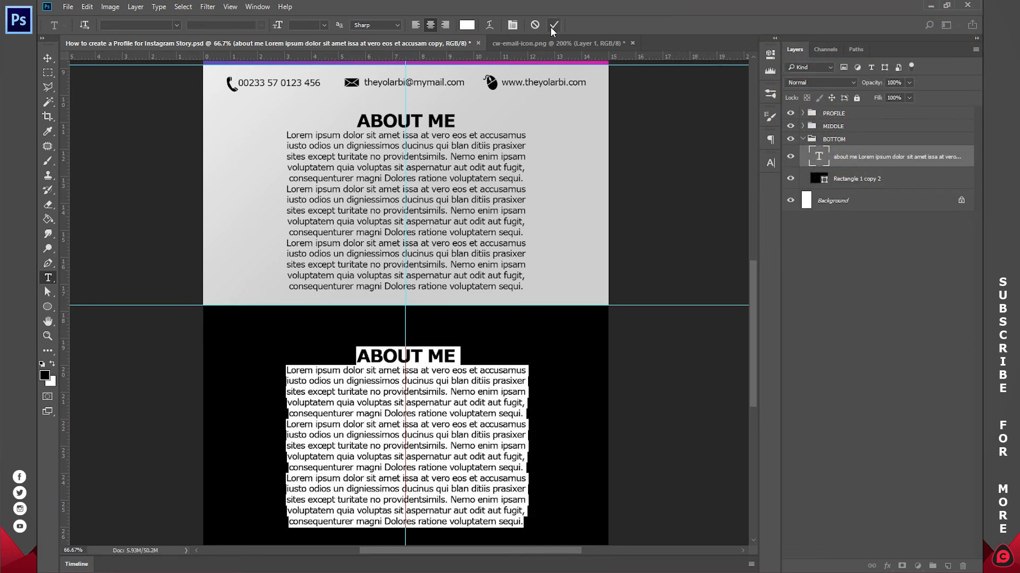
Delete the Lorem ipsum paragraphs from the duplicated text, keeping only its heading.
click(491, 500)
drag(526, 523, 239, 375)
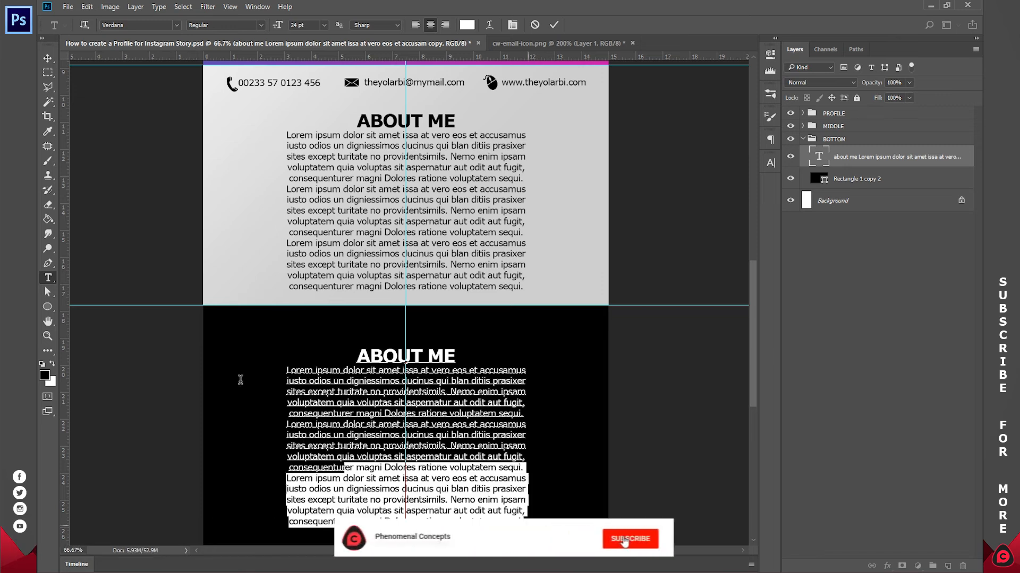
key(BackSpace)
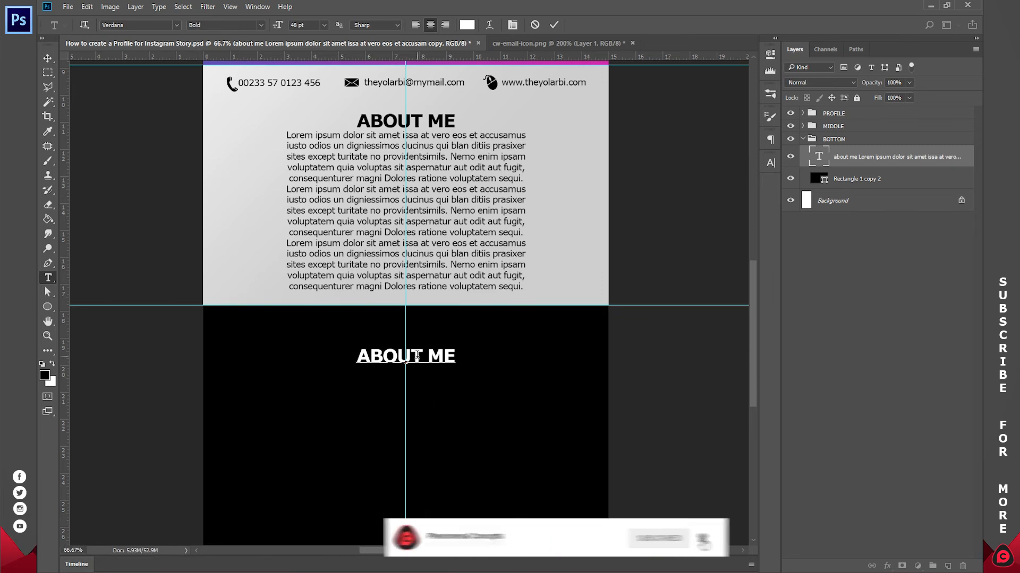
Replace the duplicated heading with SKILLS, move it up near the black section's upper edge and commit the text.
key(ctrl+a)
text(SDK)
key(BackSpace)
key(BackSpace)
text(KILS)
key(BackSpace)
text(LS)
drag(421, 392, 425, 370)
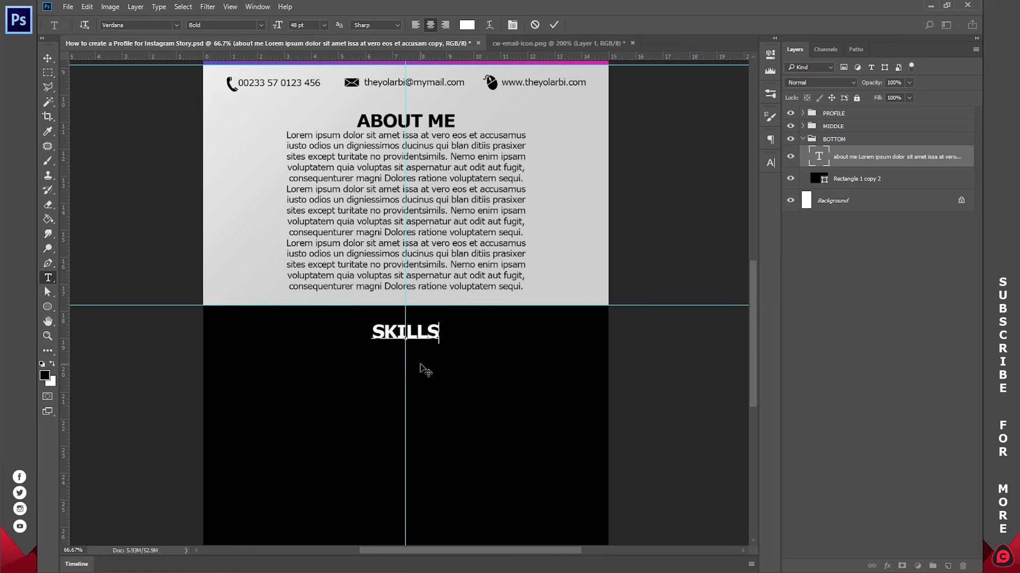
click(554, 25)
Draw a circle about 305 px in diameter with the Ellipse tool, below and to the left of the SKILLS heading.
scroll(510, 261, down, 3)
click(48, 308)
right_click(49, 312)
click(99, 330)
drag(235, 295, 349, 409)
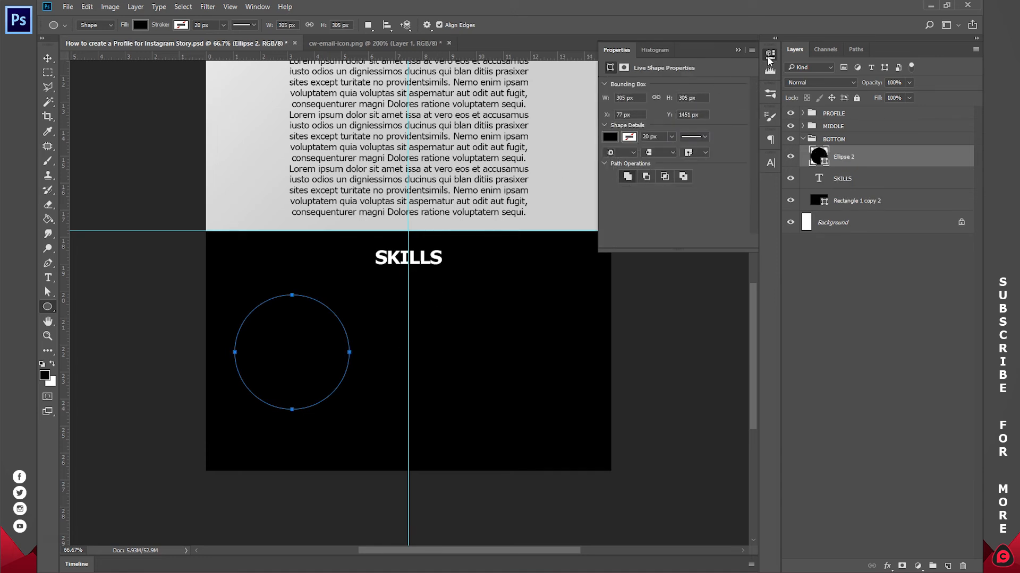
click(768, 56)
Set the new circle's fill colour to white.
double_click(817, 157)
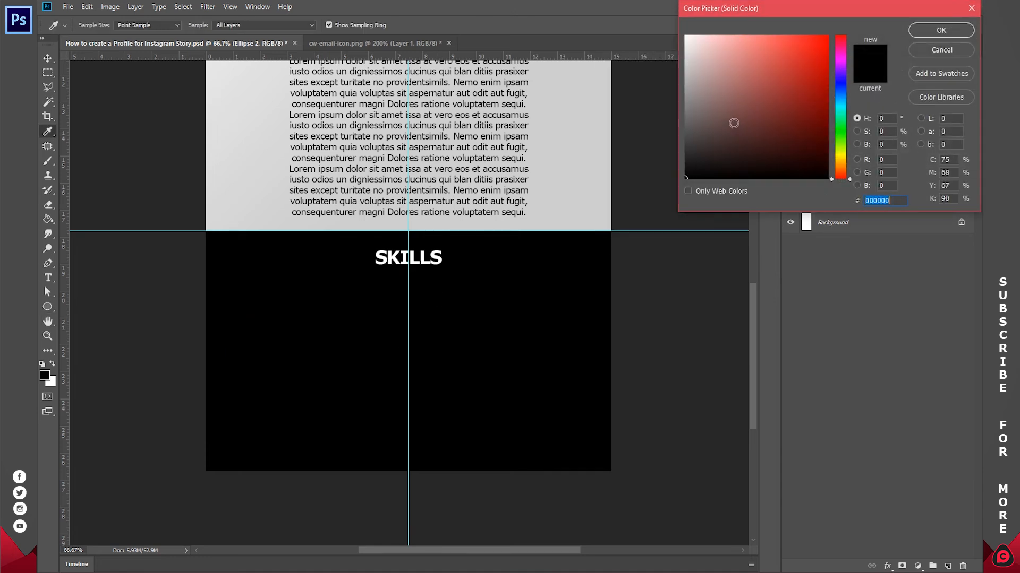
drag(733, 118, 645, 1)
click(930, 33)
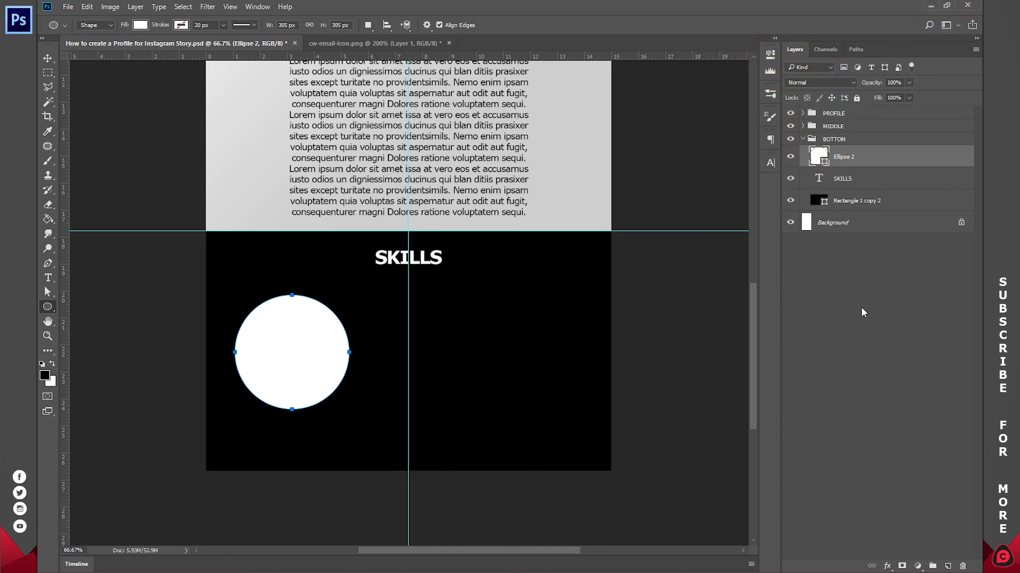
Duplicate the white circle and scale the copy about its centre to about 88.85%.
key(ctrl+j)
key(v)
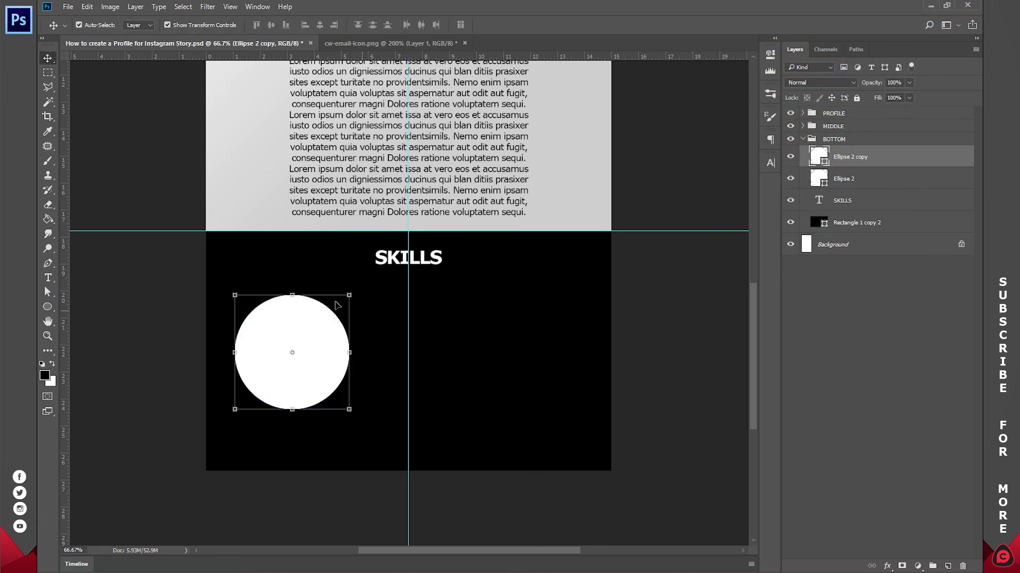
mouse_move(353, 294)
mouse_down()
mouse_move(340, 305)
mouse_move(349, 301)
mouse_up()
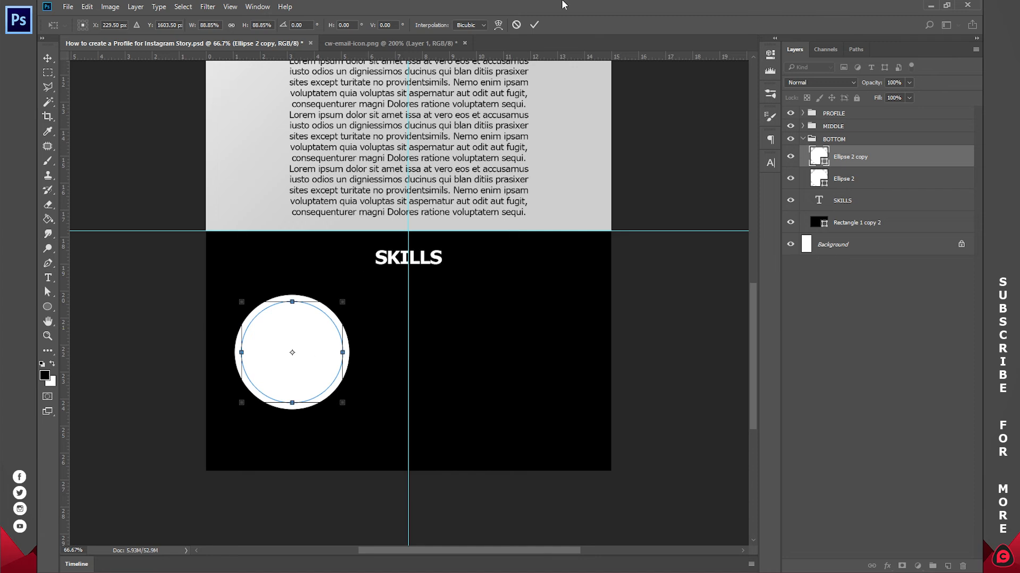
click(534, 25)
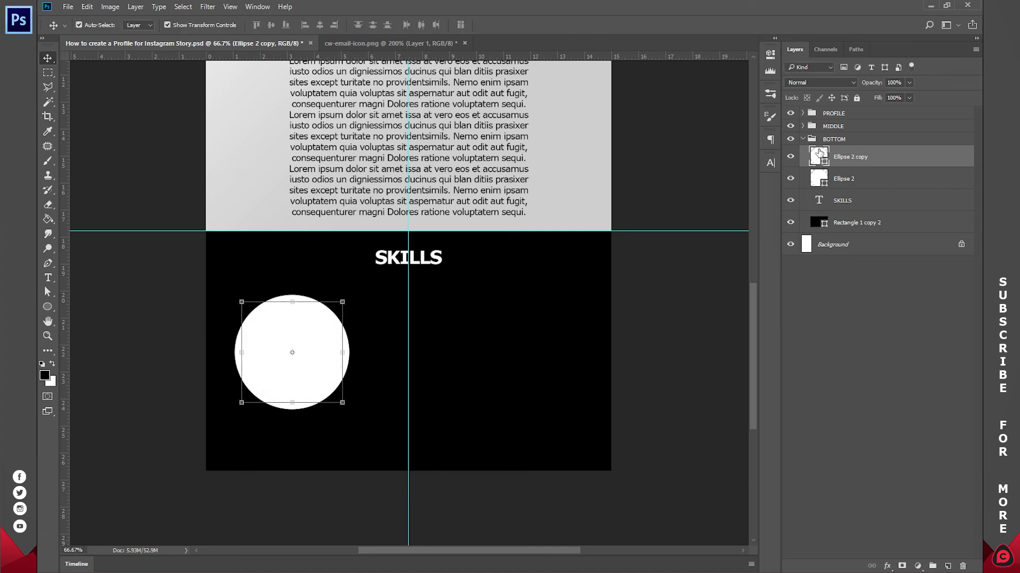
Fill the smaller circle copy with the black sampled from the bottom section, forming a white ring.
double_click(818, 155)
click(415, 336)
click(960, 37)
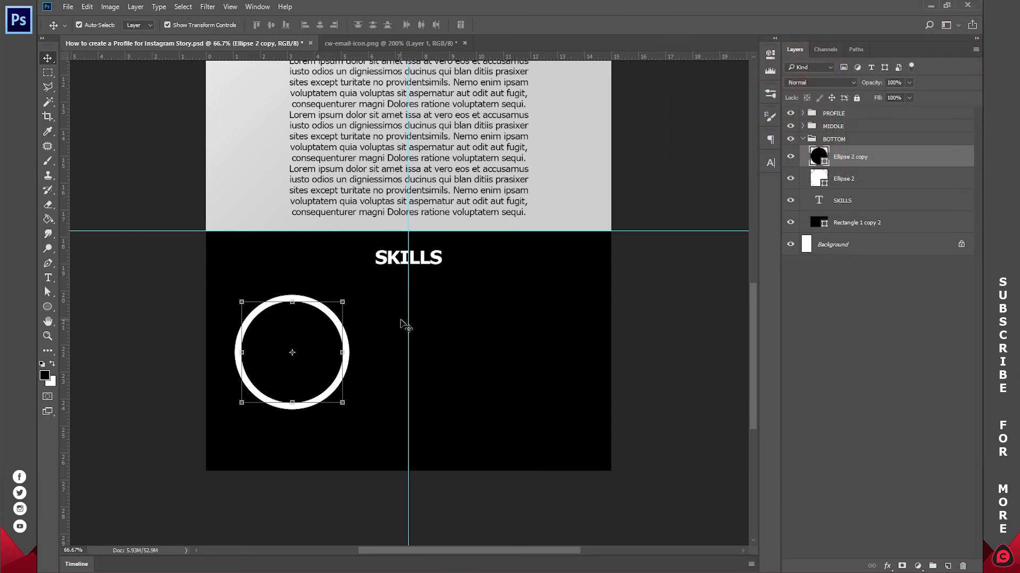
Duplicate the two ring circles twice and place the copies in an evenly spaced row beside the original.
shift+click(871, 183)
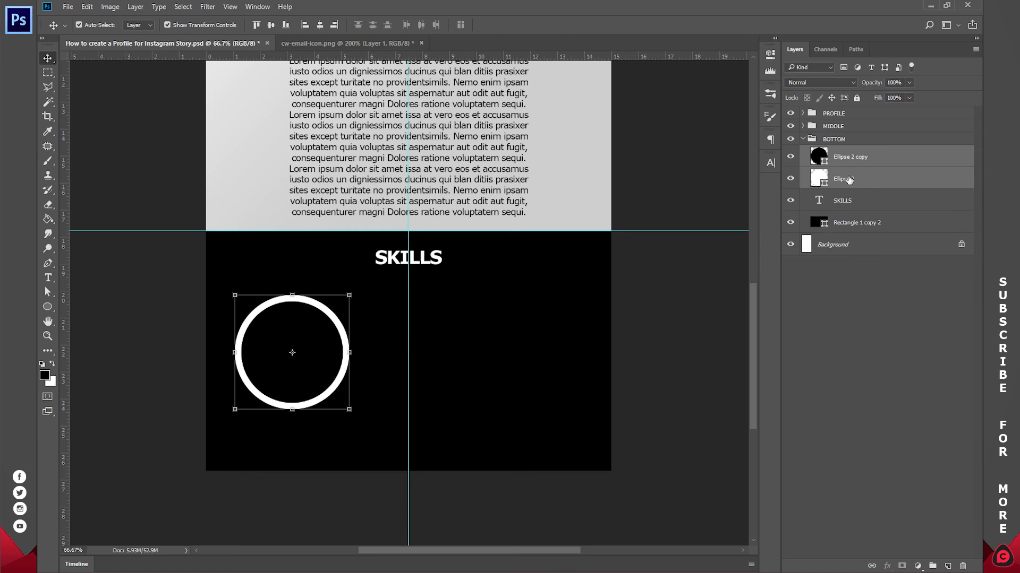
key(ctrl+j)
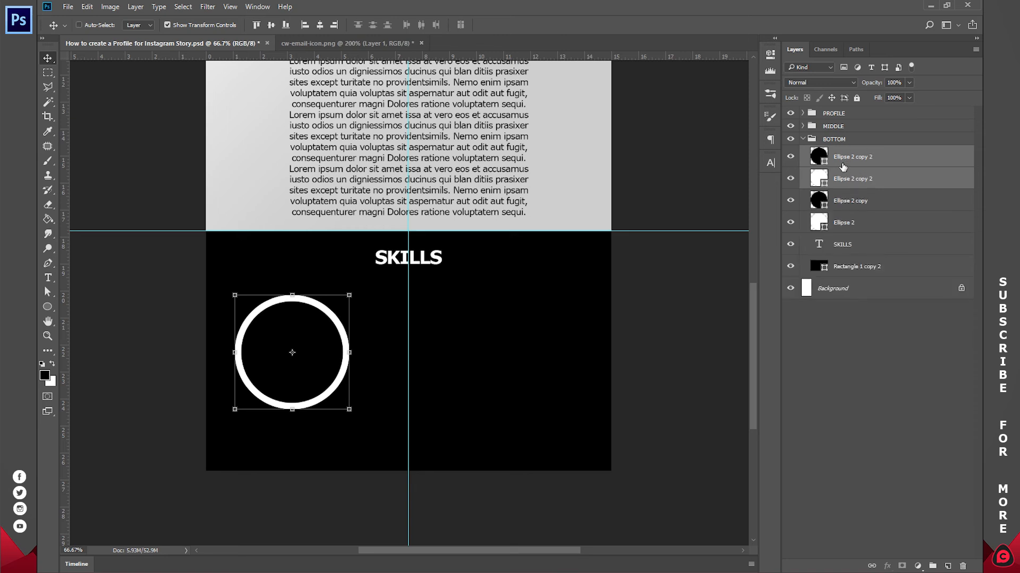
drag(323, 343, 601, 337)
key(ctrl+j)
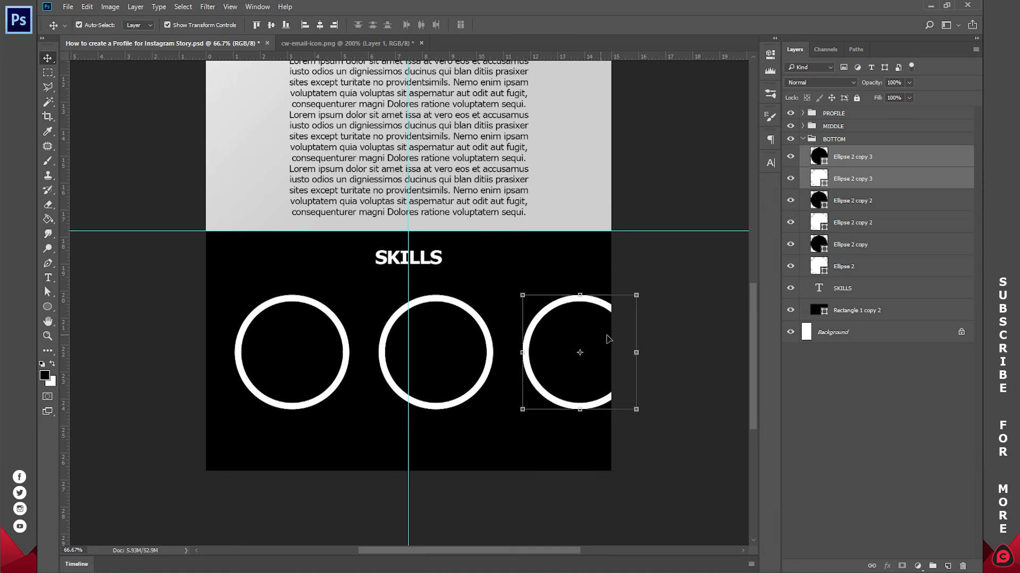
Select all six circle layers, scale the three rings down together and centre them in the black section.
click(855, 270)
shift+click(860, 156)
drag(639, 409, 608, 382)
mouse_move(518, 347)
mouse_down()
mouse_move(507, 341)
mouse_move(508, 350)
mouse_up()
key(Return)
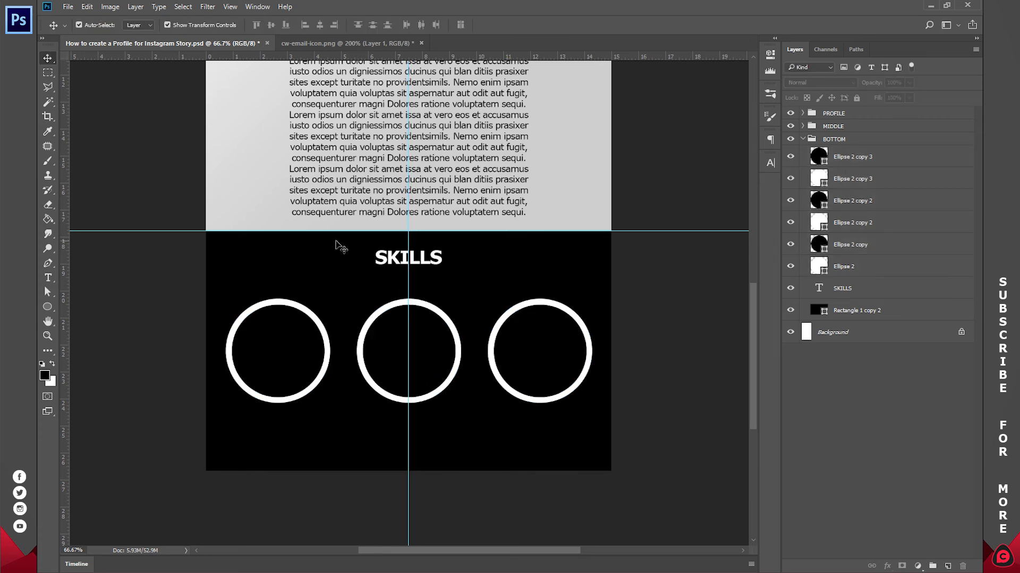
Add the text GRAPHIC DESIGN in 24 pt Verdana Regular beneath the leftmost ring.
click(48, 278)
click(384, 180)
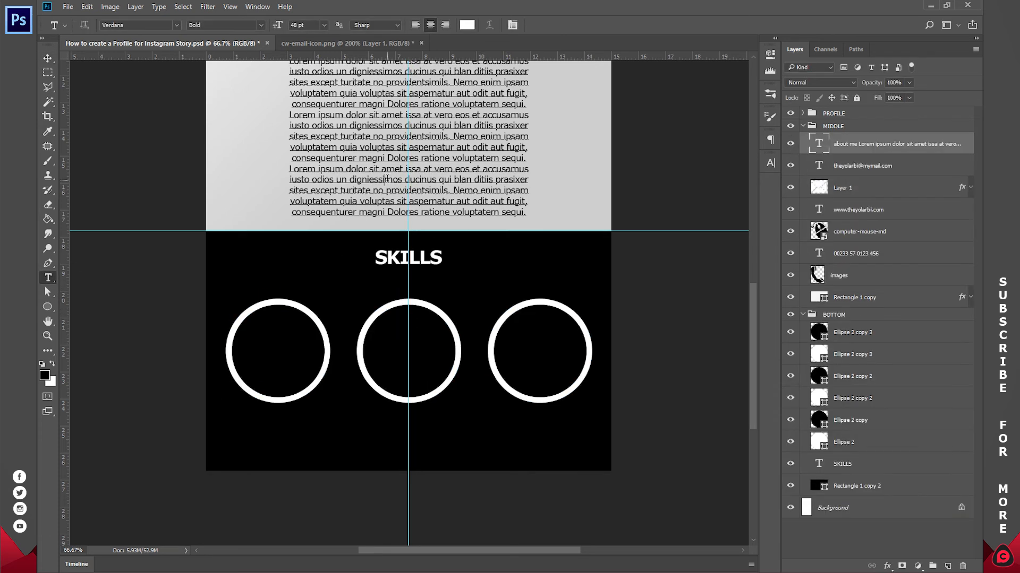
click(554, 24)
click(802, 126)
click(349, 432)
text(GRAPHIC DESIGN)
drag(386, 446, 310, 445)
Set the colour of the GRAPHIC DESIGN label to white (ffffff).
triple_click(298, 427)
click(466, 24)
click(685, 35)
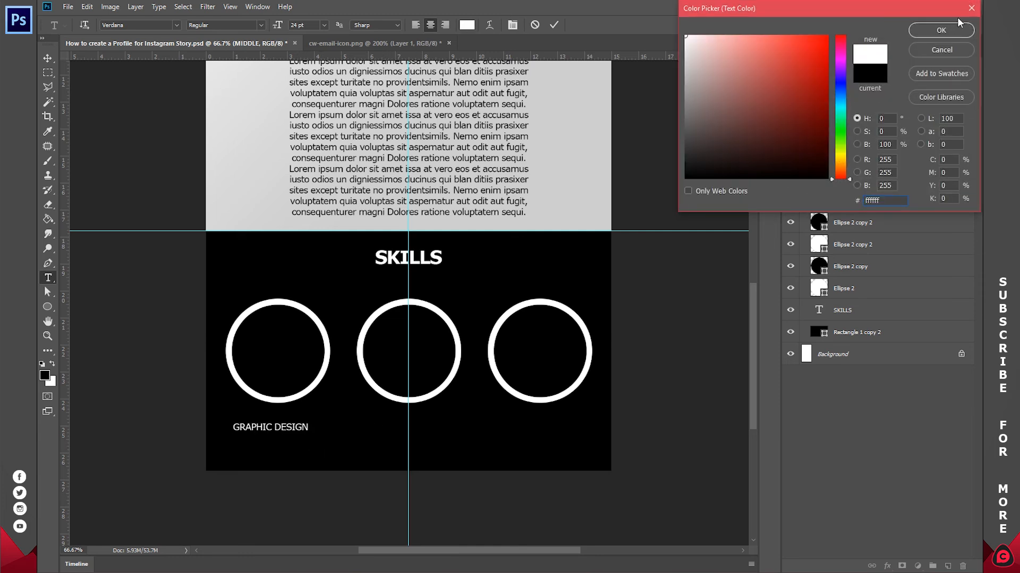
click(940, 30)
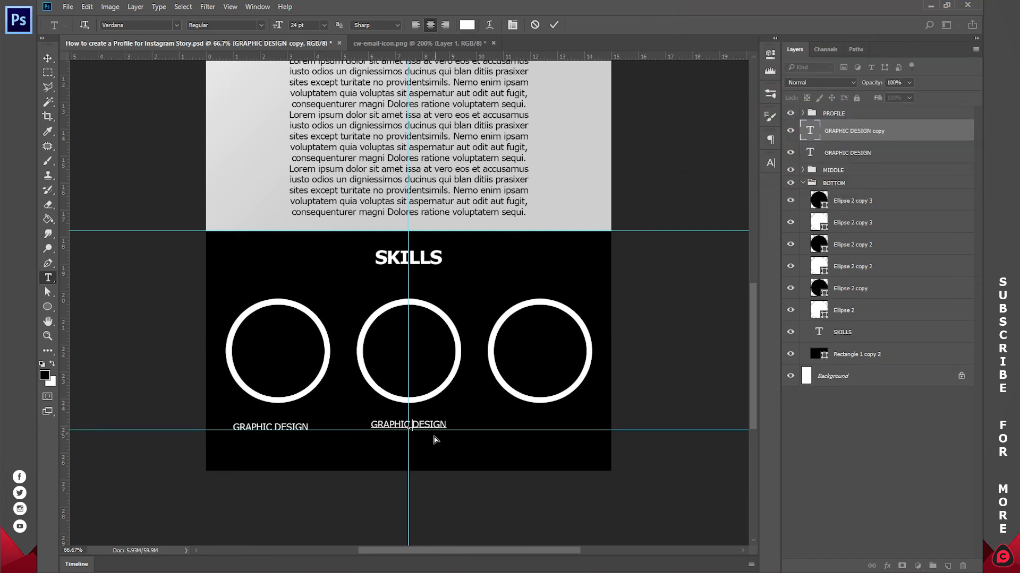
Position the duplicated label beneath the middle ring and change its text to WEB DESIGN.
drag(433, 436, 430, 438)
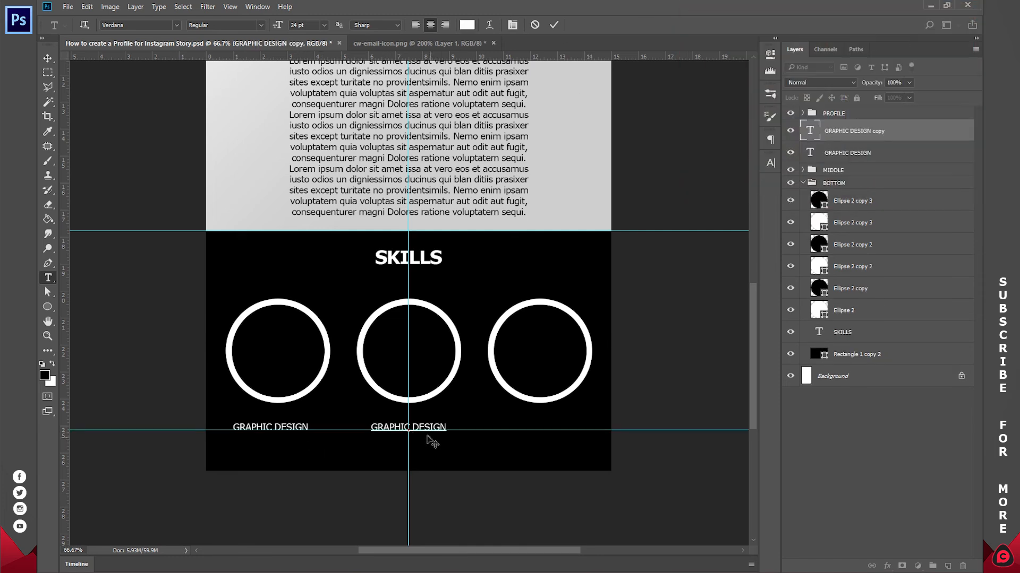
double_click(396, 428)
text(WEB)
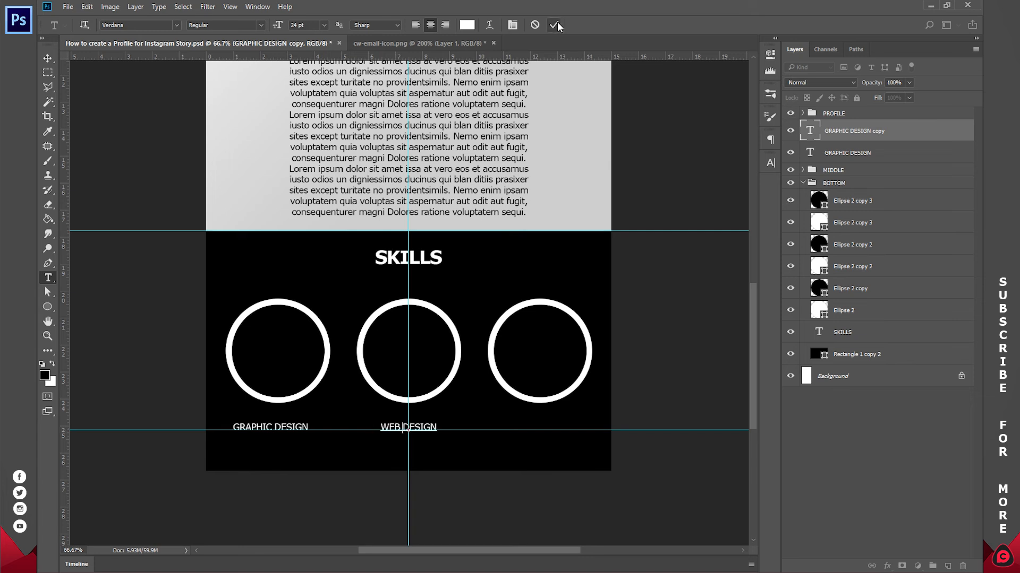
click(555, 23)
Duplicate the label beneath the rightmost ring as PHOTOGRAPHY and move all three skill labels into the BOTTOM group.
key(ctrl+j)
click(424, 429)
drag(425, 441, 562, 437)
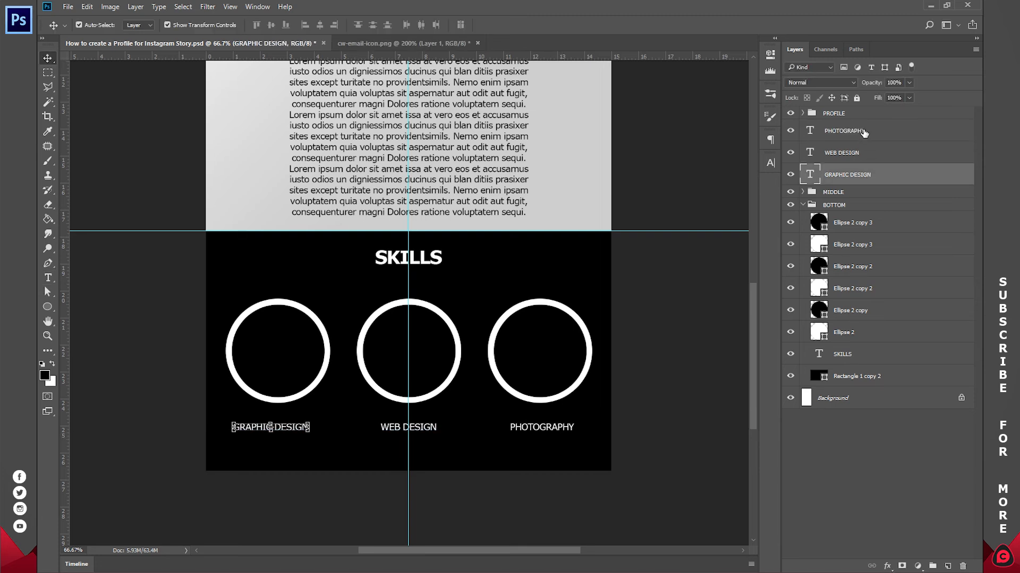
shift+click(871, 131)
drag(871, 131, 873, 204)
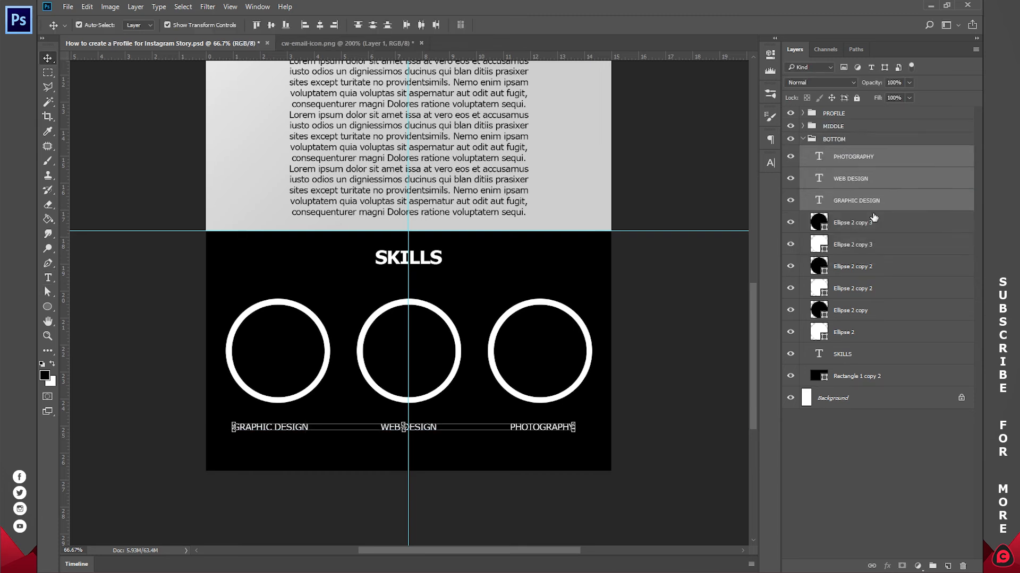
Group the leftmost ring's two circles with the GRAPHIC DESIGN label.
click(860, 333)
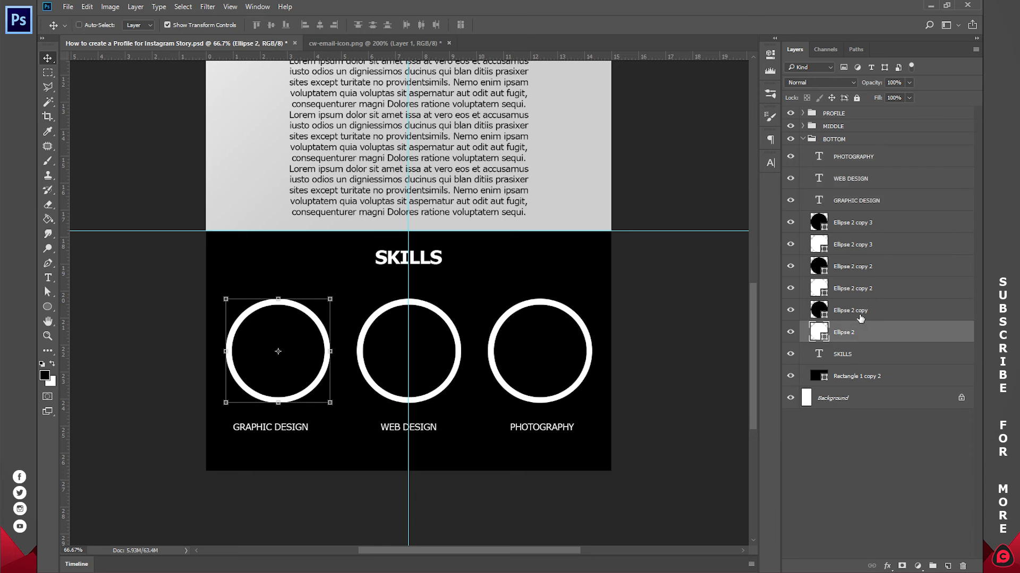
ctrl+click(860, 316)
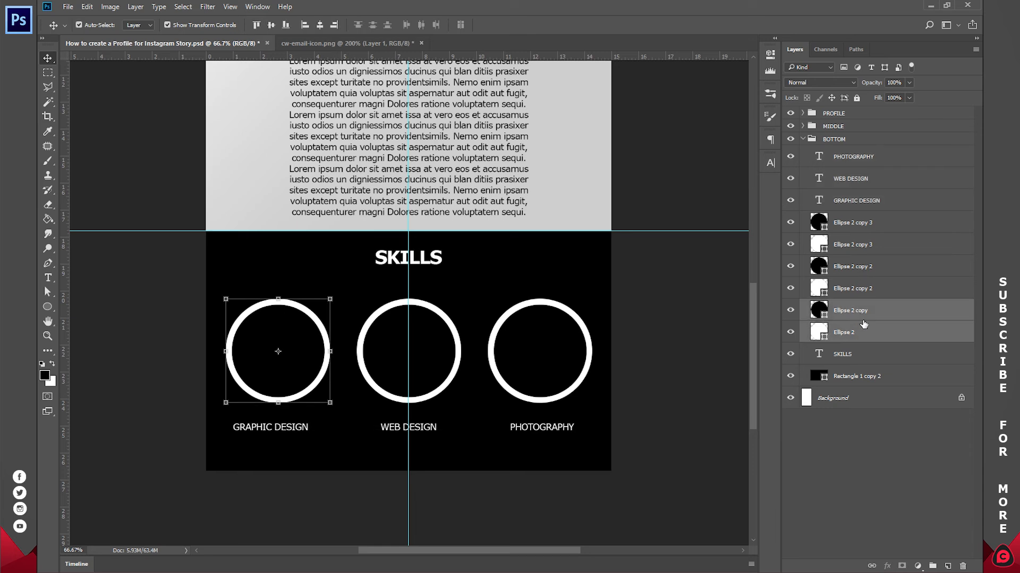
ctrl+click(864, 201)
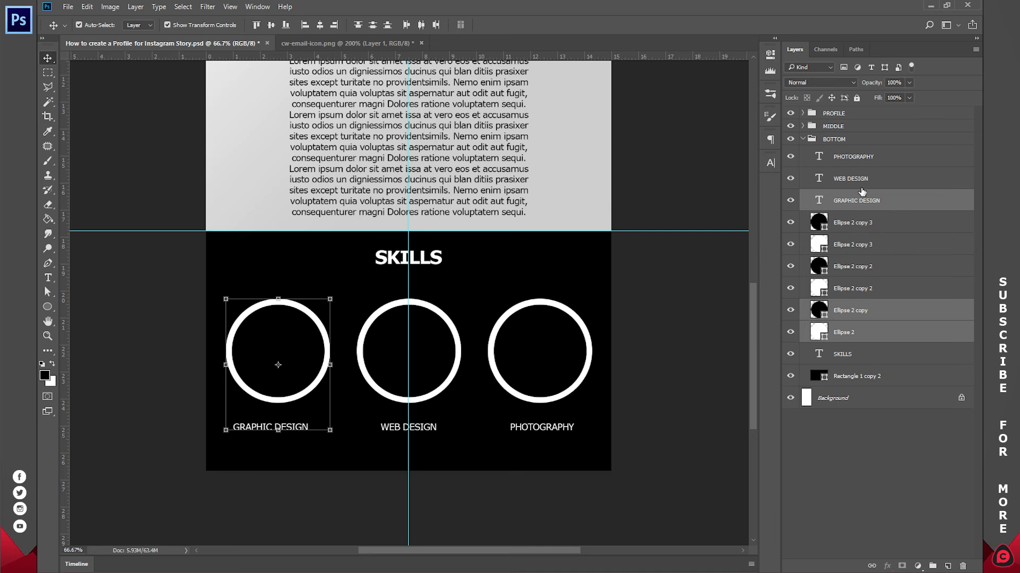
key(ctrl+g)
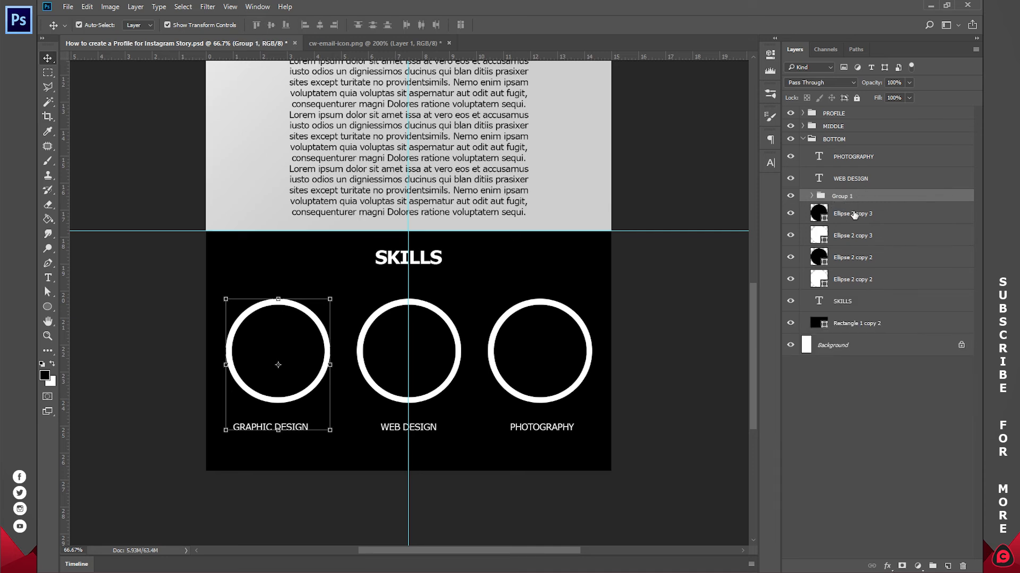
Group the middle ring's two circles with the WEB DESIGN label.
click(859, 274)
ctrl+click(860, 258)
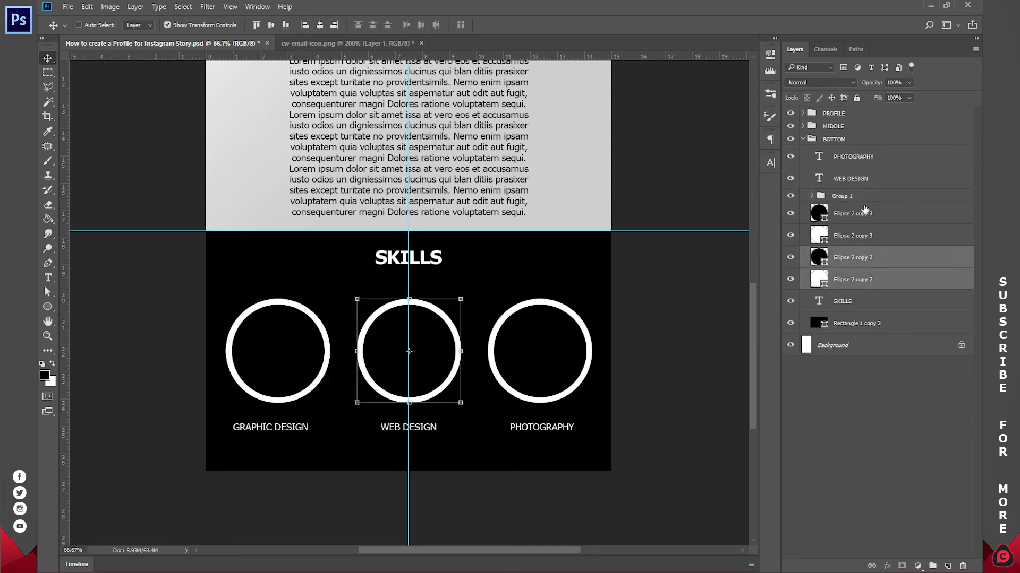
ctrl+click(867, 175)
key(ctrl+g)
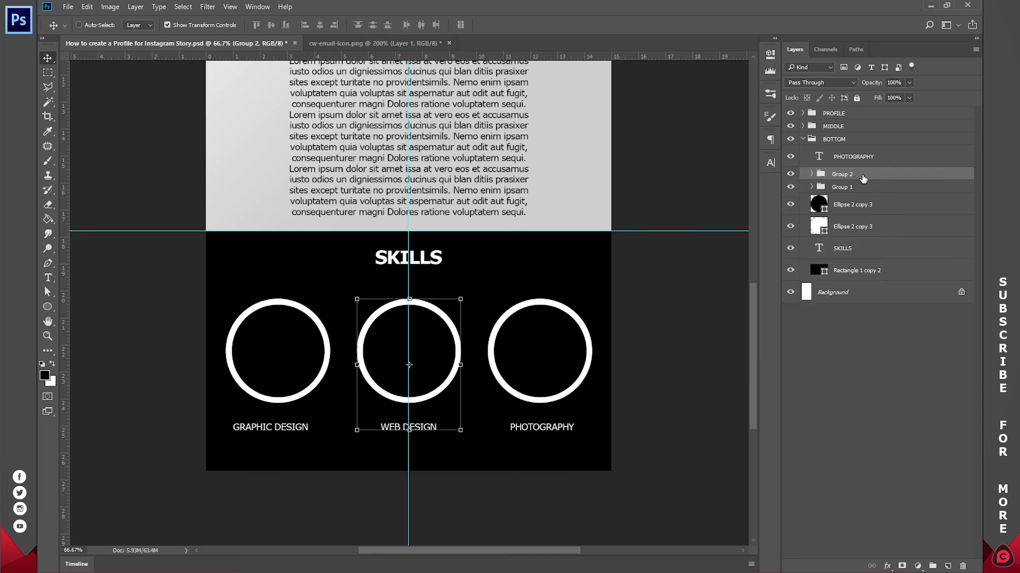
Group the rightmost ring's two circles with the PHOTOGRAPHY label and deselect all layers.
click(860, 230)
ctrl+click(861, 208)
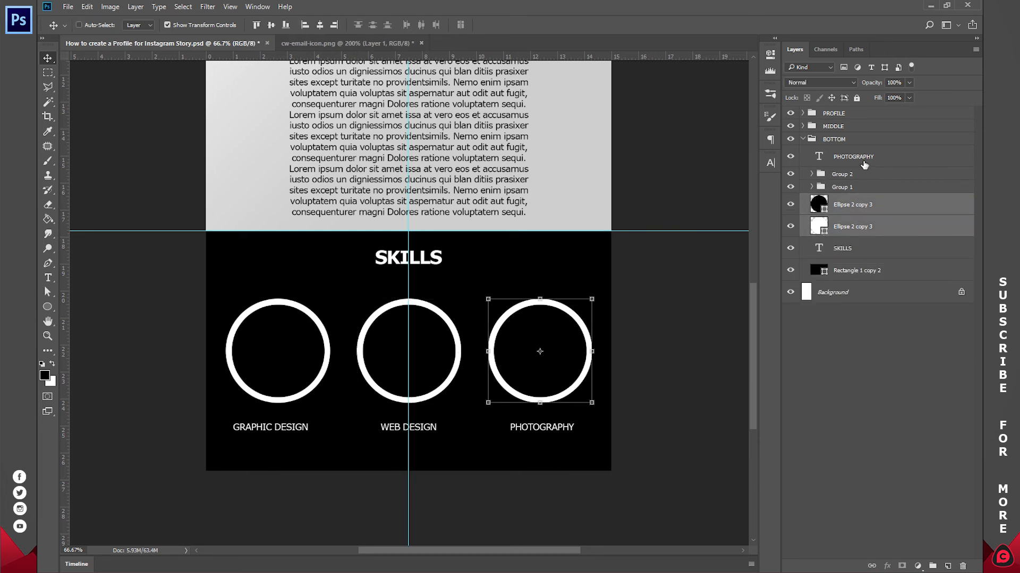
ctrl+click(864, 164)
key(ctrl+g)
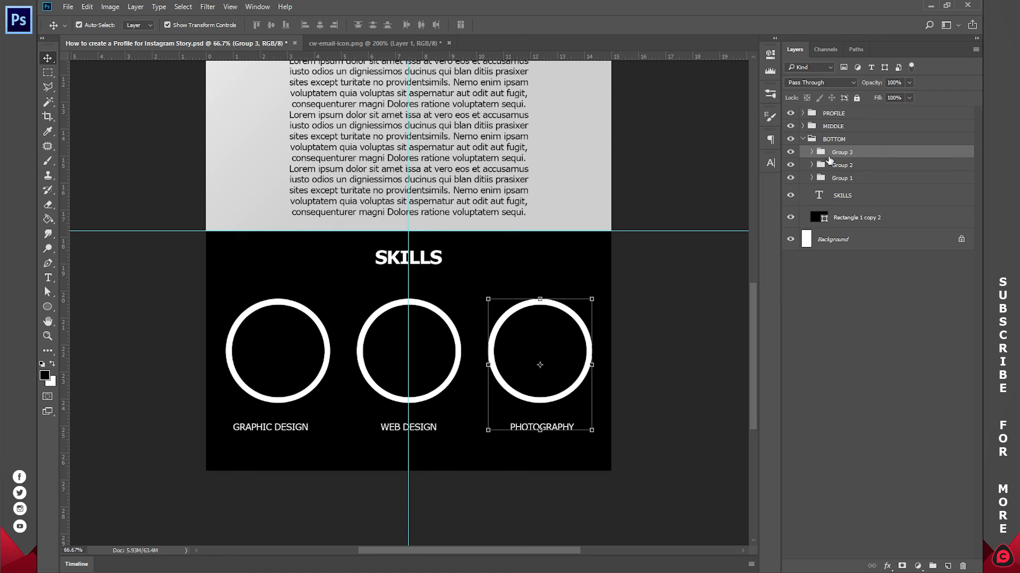
click(858, 337)
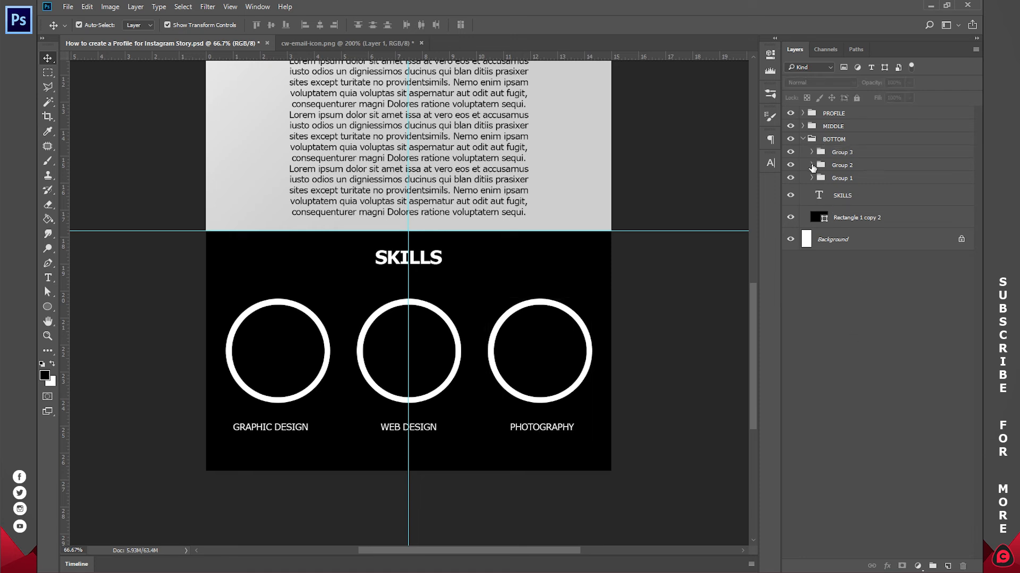
Add the text 95% in white 24 pt Verdana Regular inside the leftmost ring and move its layer into that ring's group.
click(47, 278)
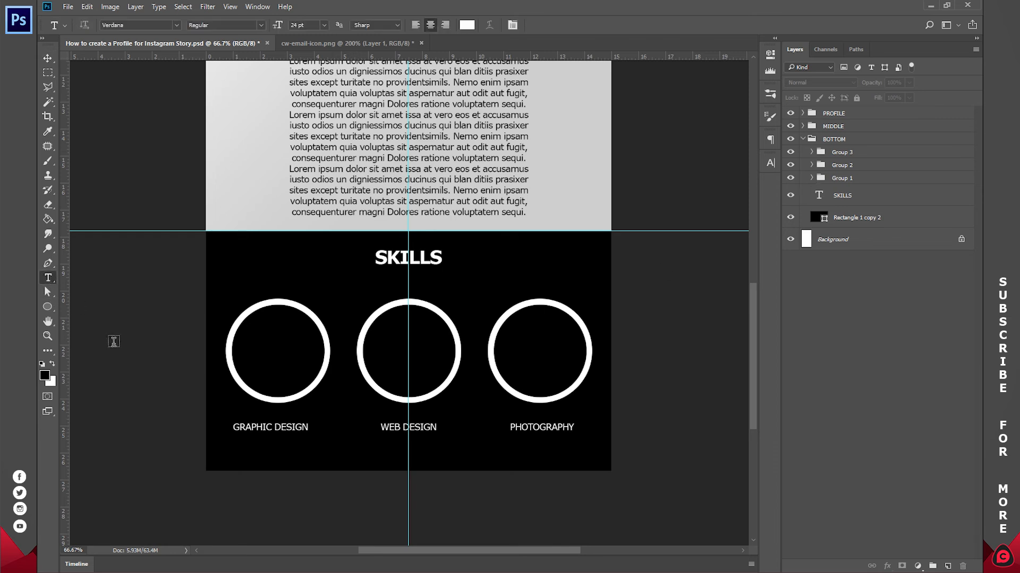
click(340, 426)
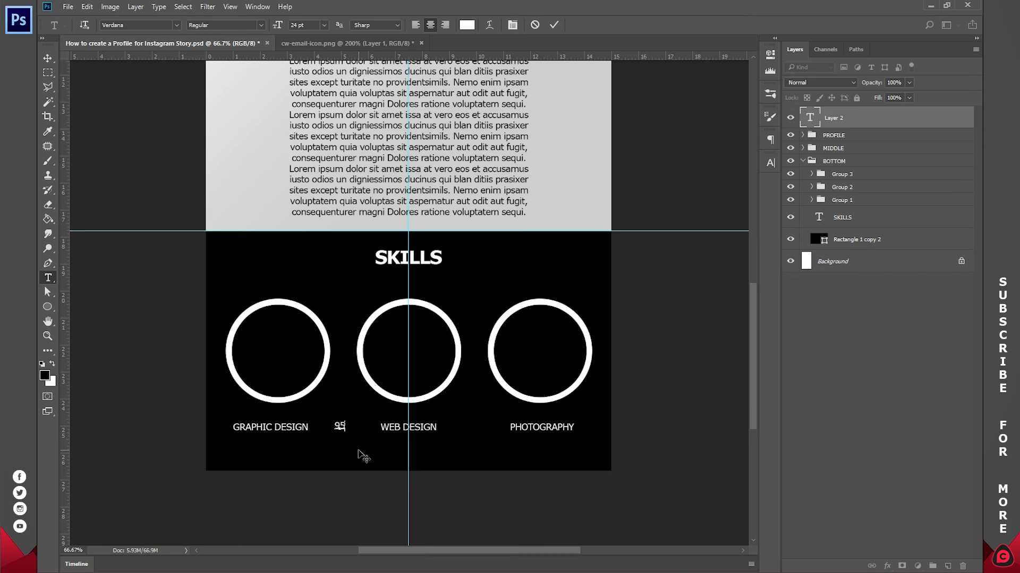
text(95%)
drag(362, 455, 292, 376)
click(554, 25)
drag(831, 117, 848, 201)
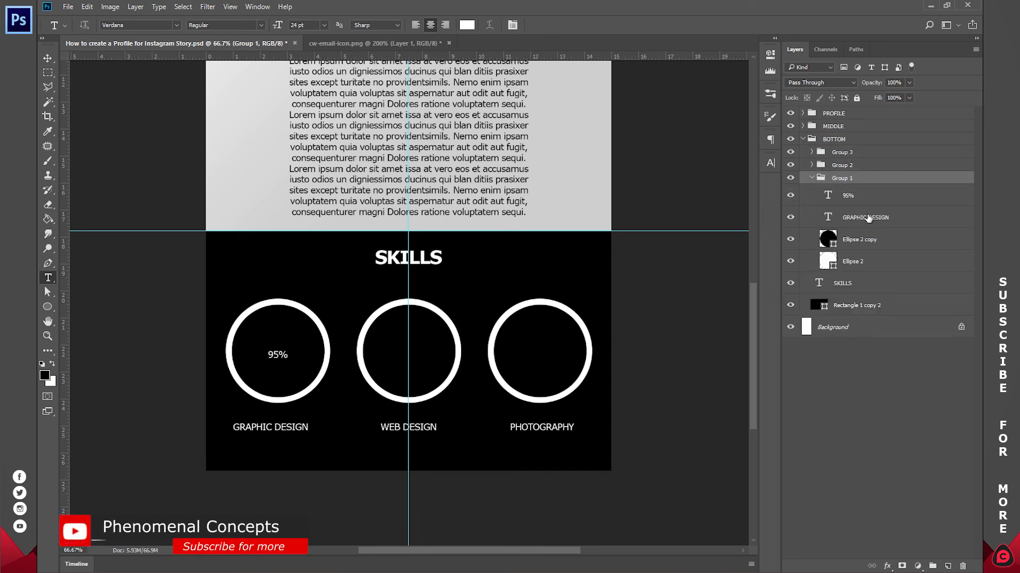
Place a vertical and a horizontal guide through the centre of the leftmost ring's inner circle.
click(870, 242)
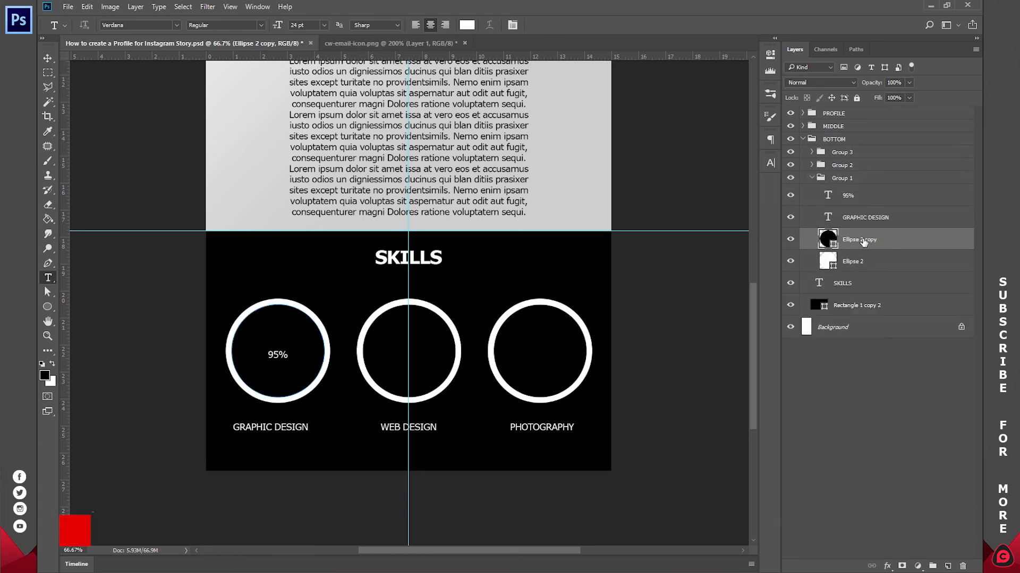
key(v)
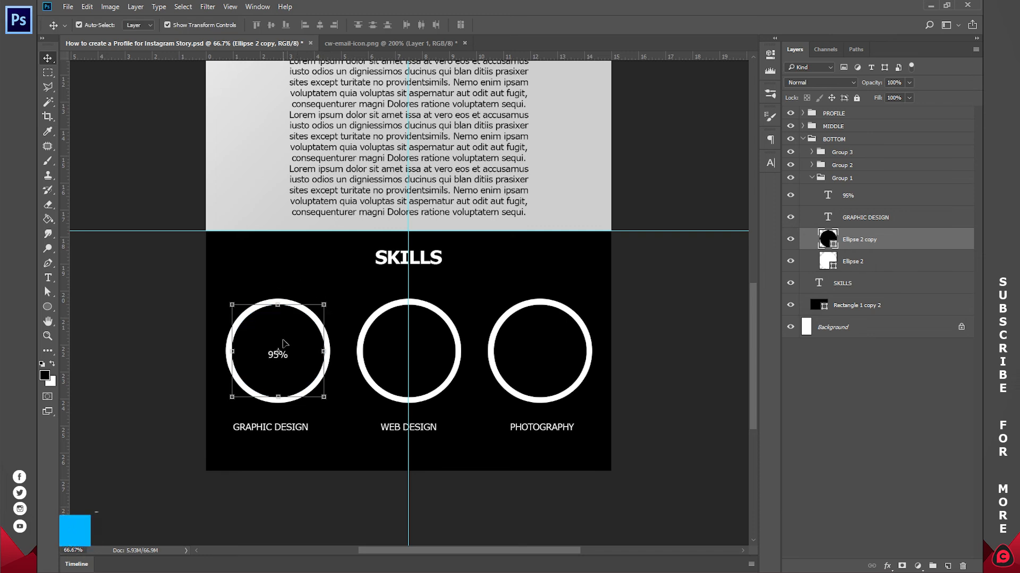
drag(65, 334, 277, 329)
drag(350, 56, 357, 351)
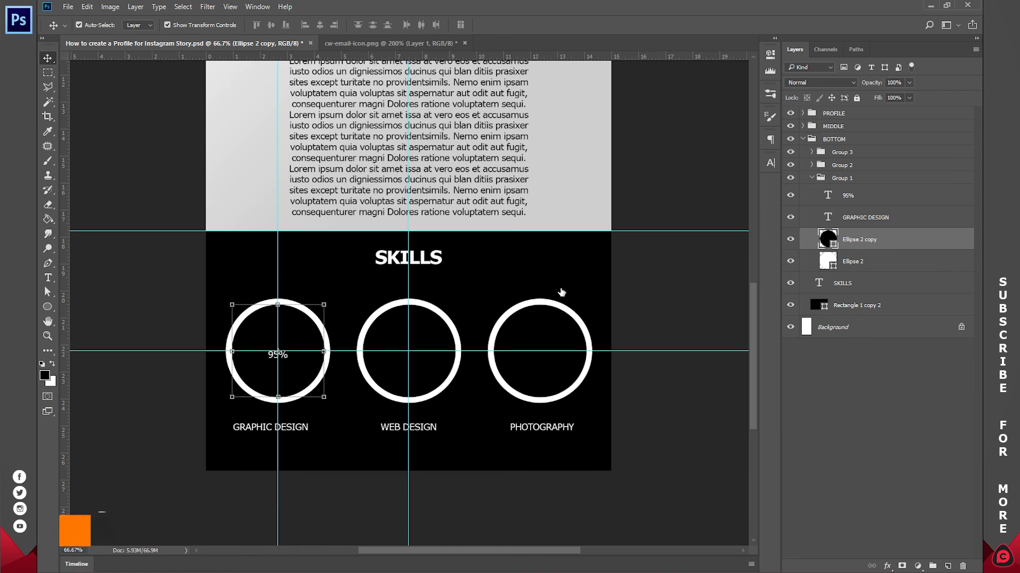
Set the 95% text to 72 pt and check its centring against the crossing guides with Free Transform.
click(277, 355)
double_click(277, 355)
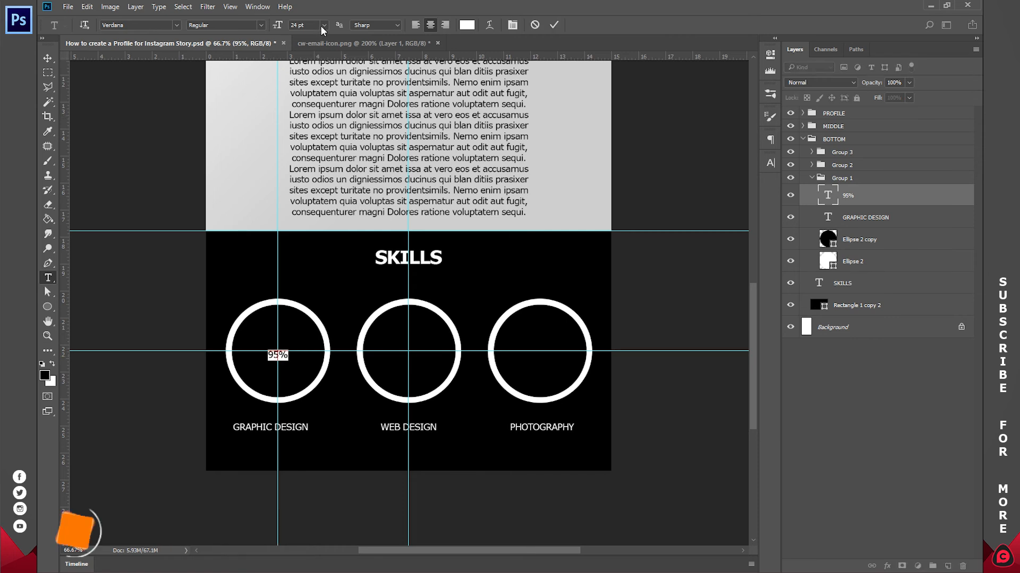
click(323, 25)
click(316, 227)
key(ctrl+Return)
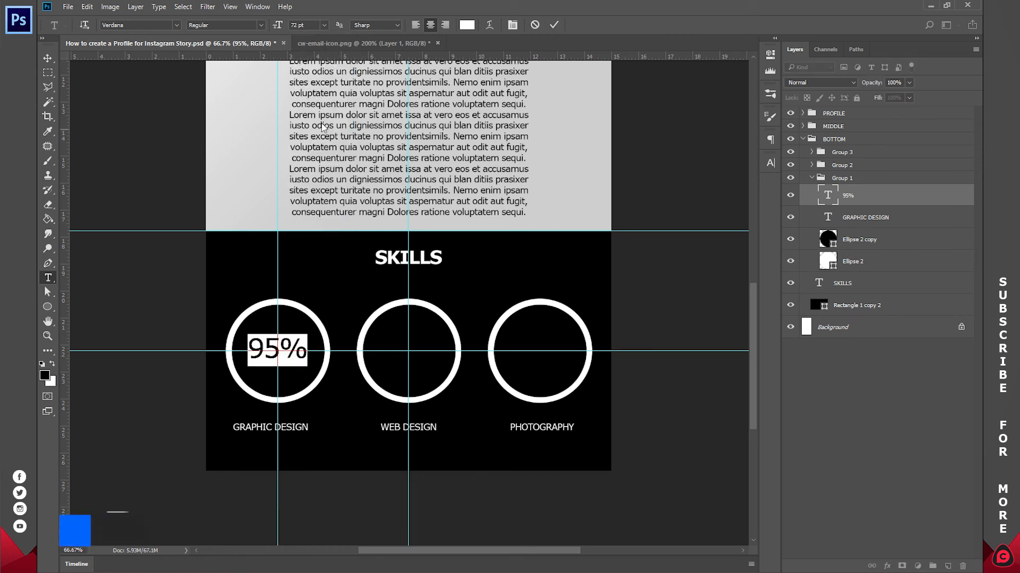
key(v)
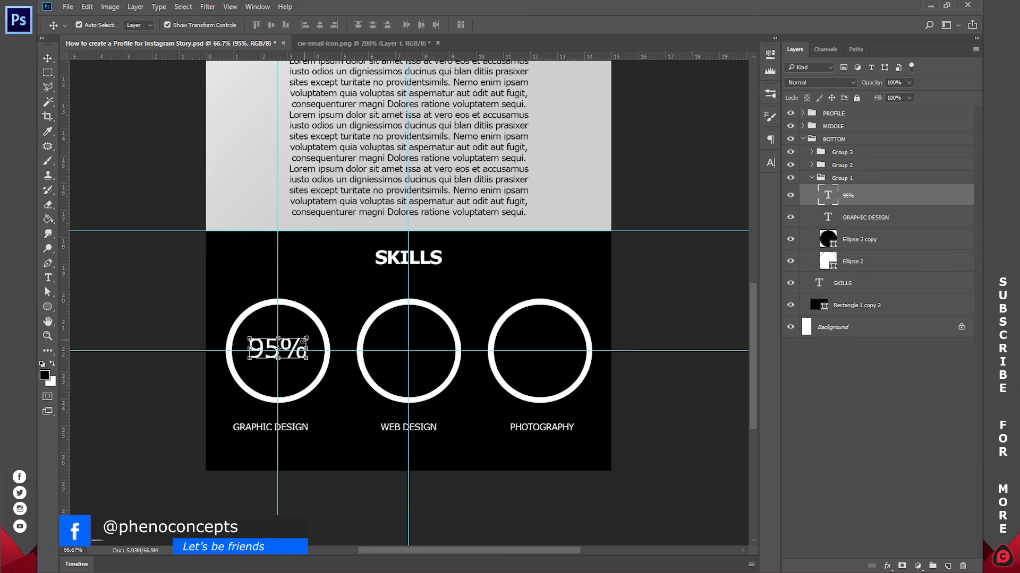
key(ctrl+t)
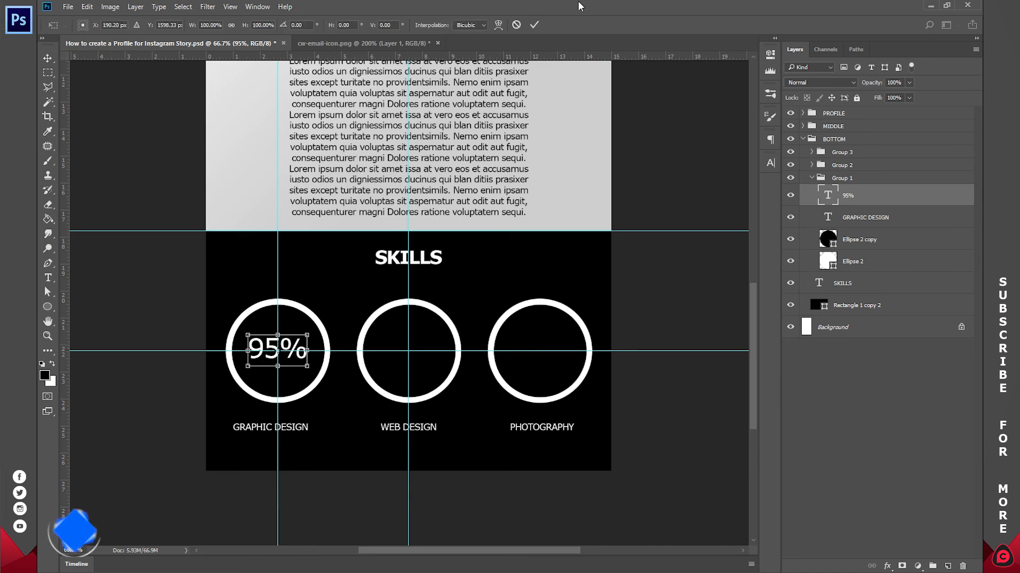
click(534, 26)
Duplicate the 95% text twice and place the copies over the middle and rightmost rings.
drag(422, 295, 374, 329)
drag(326, 355, 476, 338)
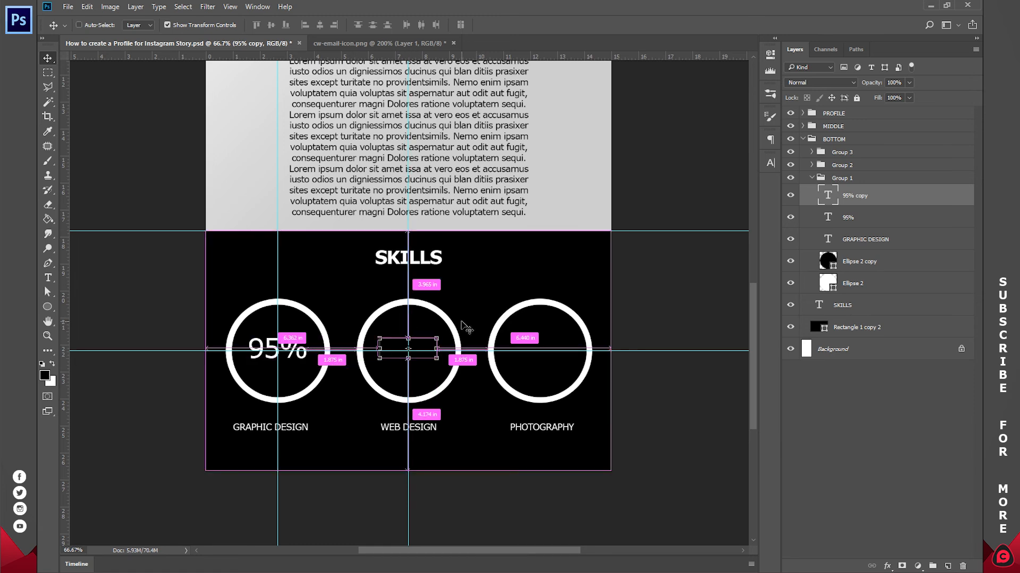
key(ctrl+j)
drag(466, 340, 592, 339)
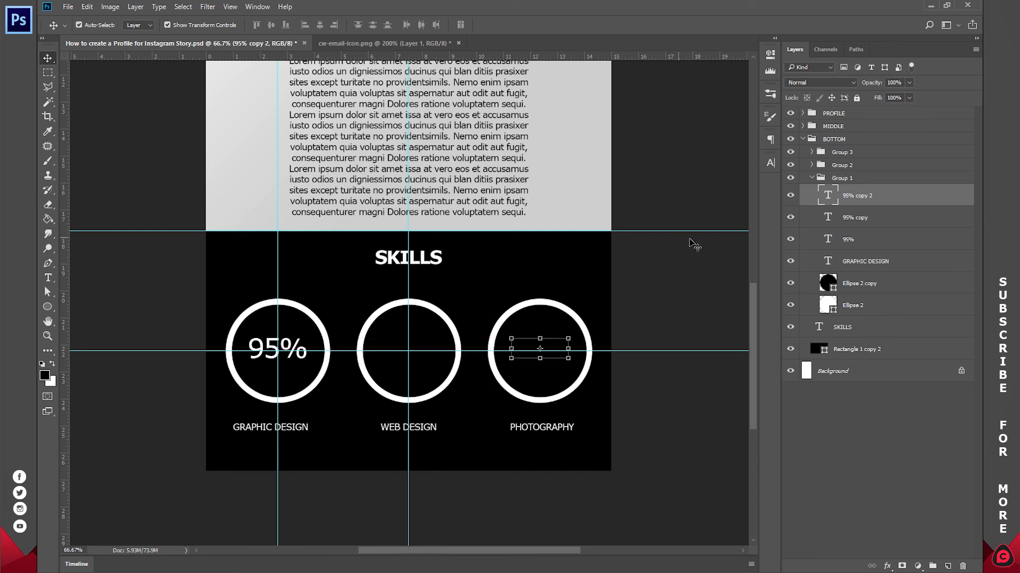
Move each copied 95% layer into the group of its own ring, then collapse Group 1 and deselect all layers.
ctrl+click(855, 219)
click(858, 214)
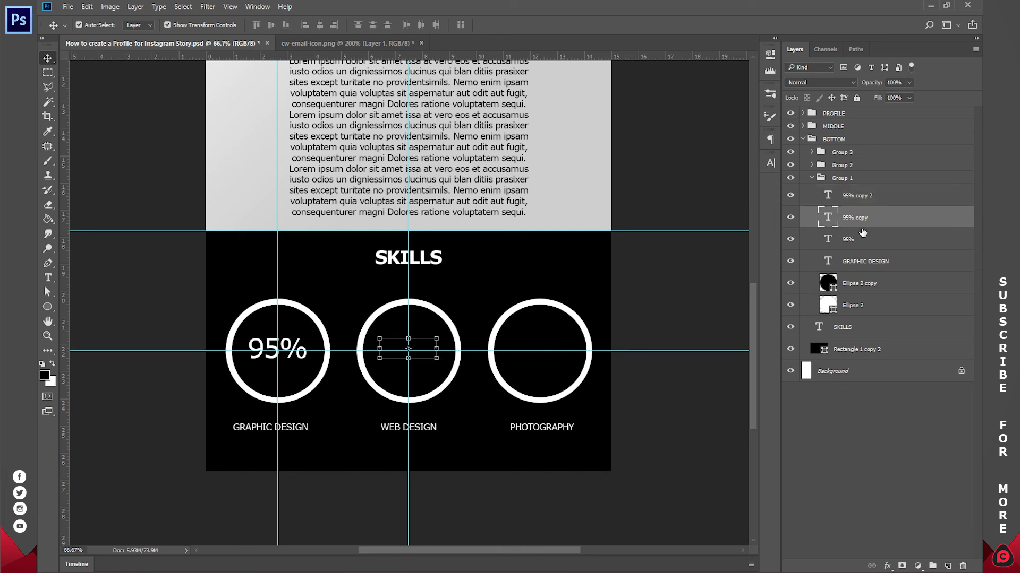
drag(860, 219, 847, 165)
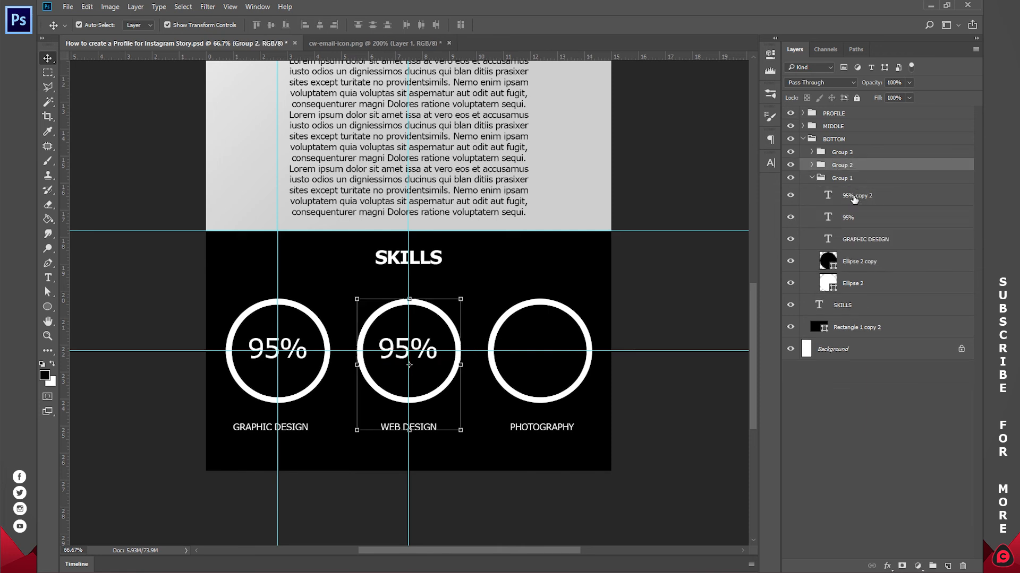
click(836, 154)
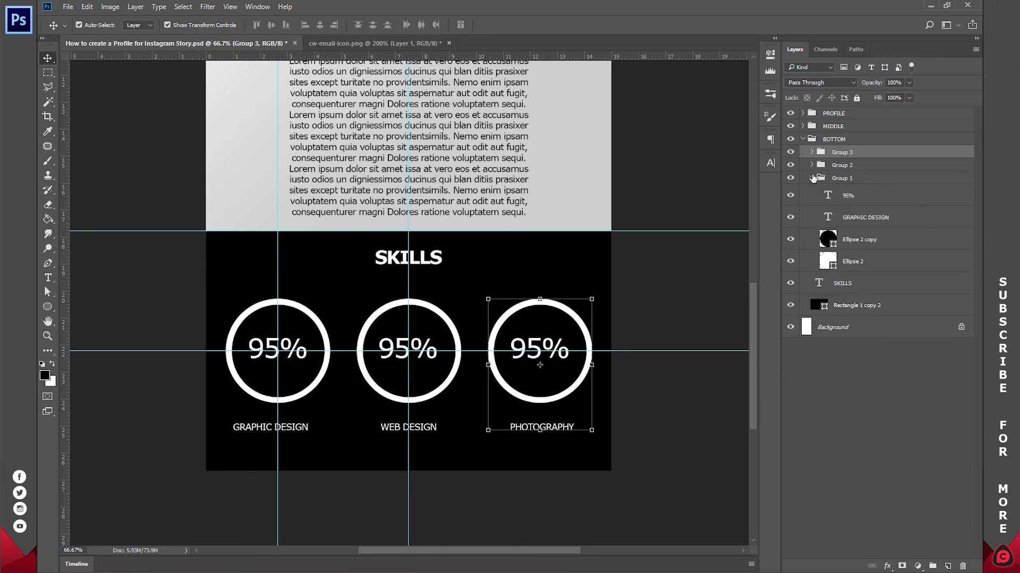
click(812, 177)
click(838, 366)
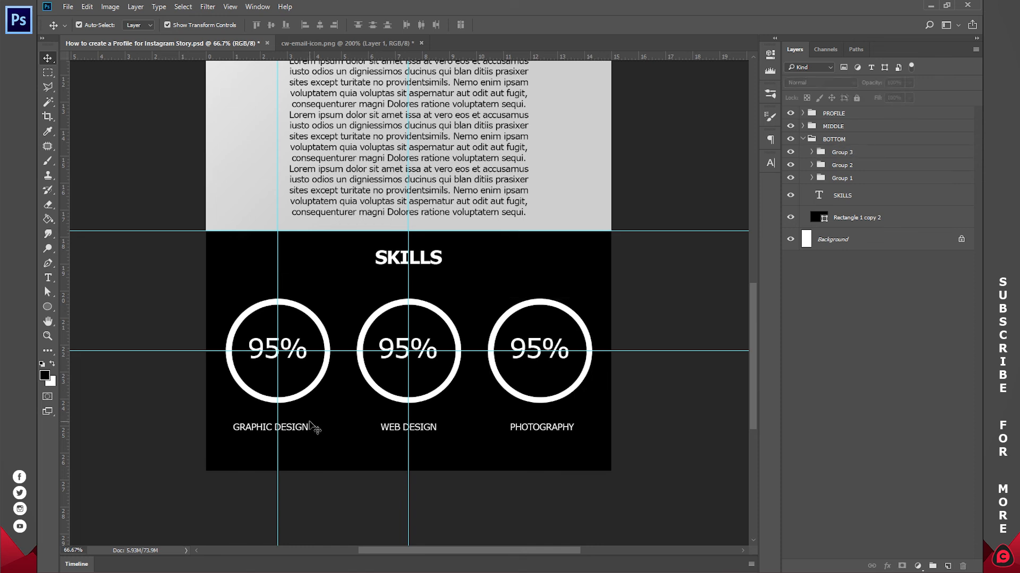
Change the percentage in the WEB DESIGN ring to 85%.
key(t)
drag(394, 349, 379, 351)
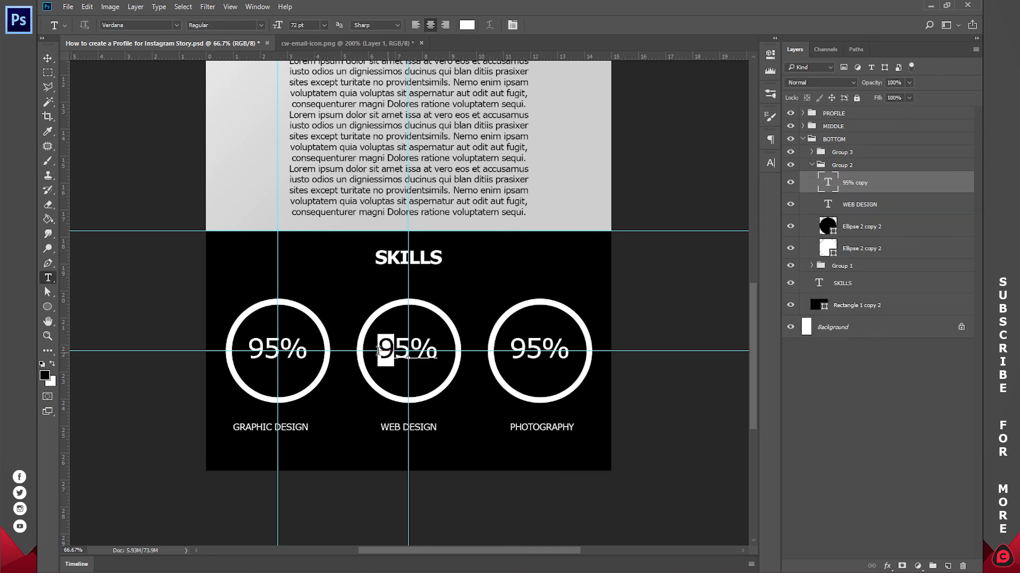
text(8)
click(554, 24)
Change the percentage in the PHOTOGRAPHY ring to 80% and collapse the open ring groups.
drag(544, 348, 517, 347)
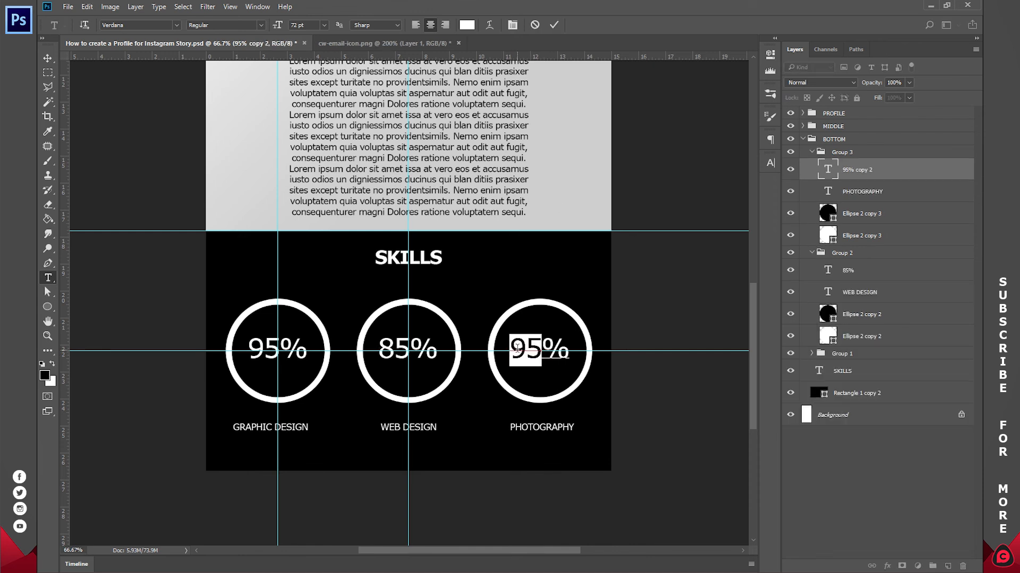
text(80)
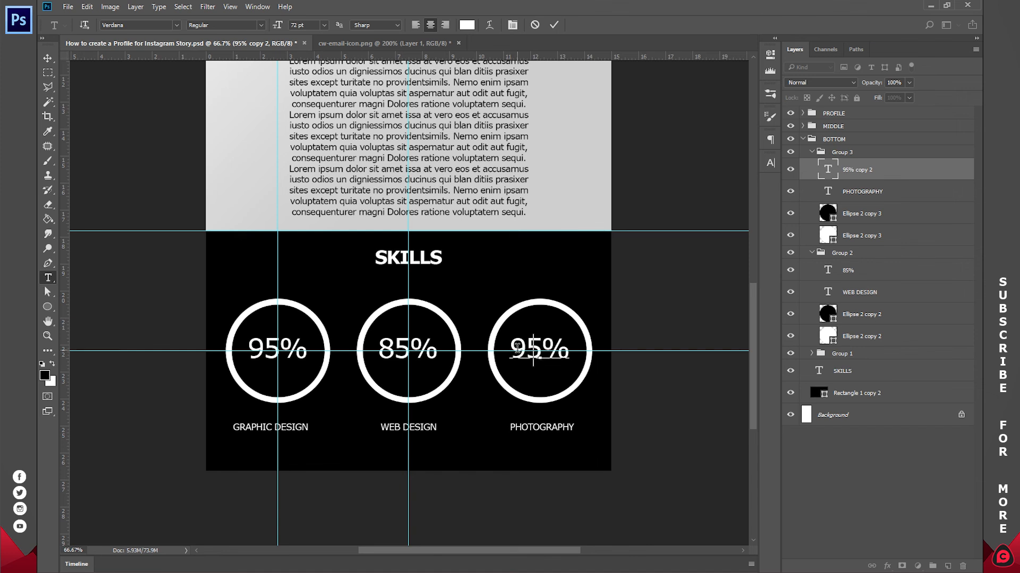
click(554, 24)
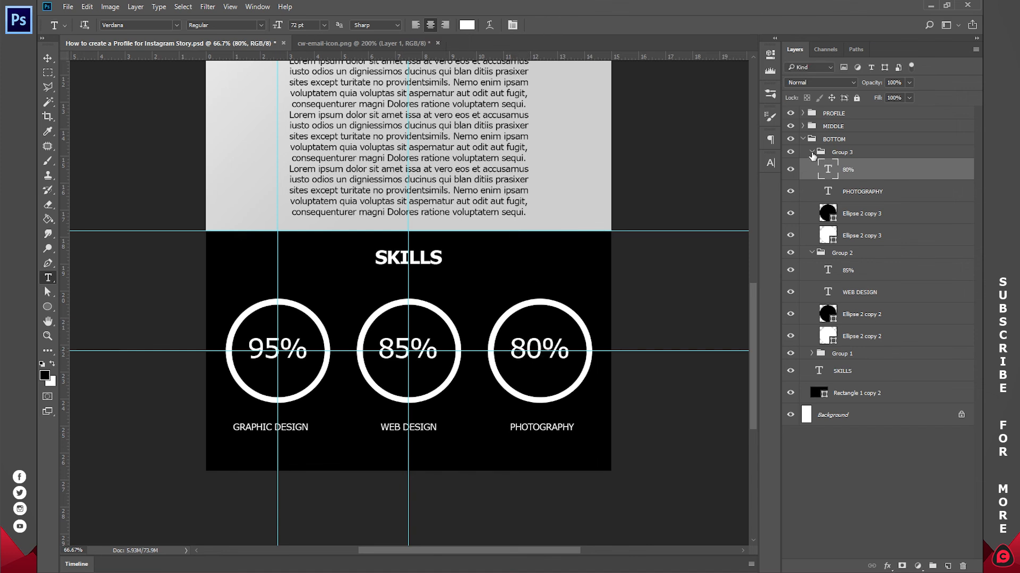
click(812, 152)
click(811, 165)
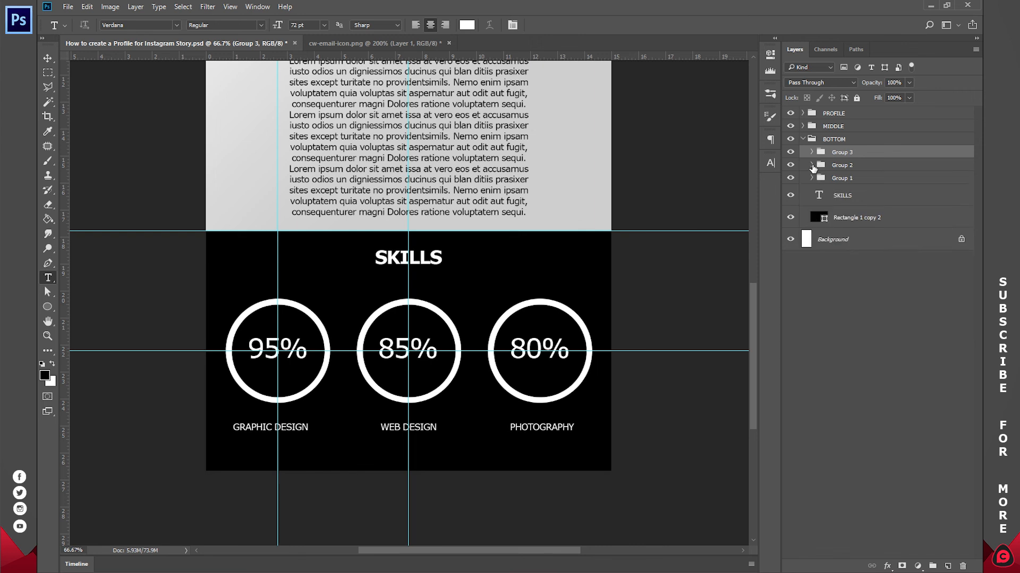
Expand all three ring groups inside the BOTTOM group to list their layers.
click(812, 177)
click(812, 165)
click(812, 152)
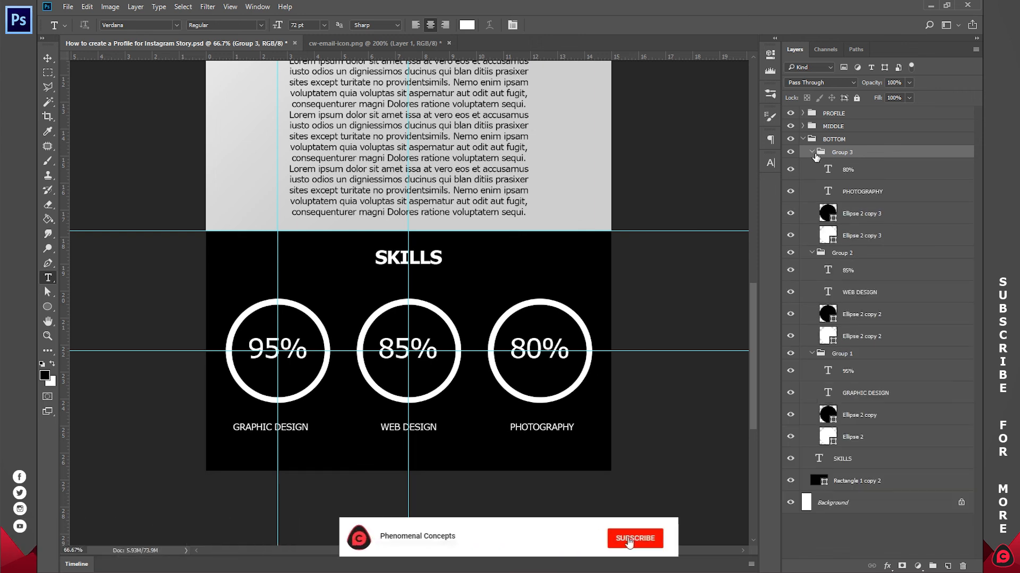
Rasterize the black and white ellipse layers of all three ring groups.
click(874, 215)
ctrl+click(876, 235)
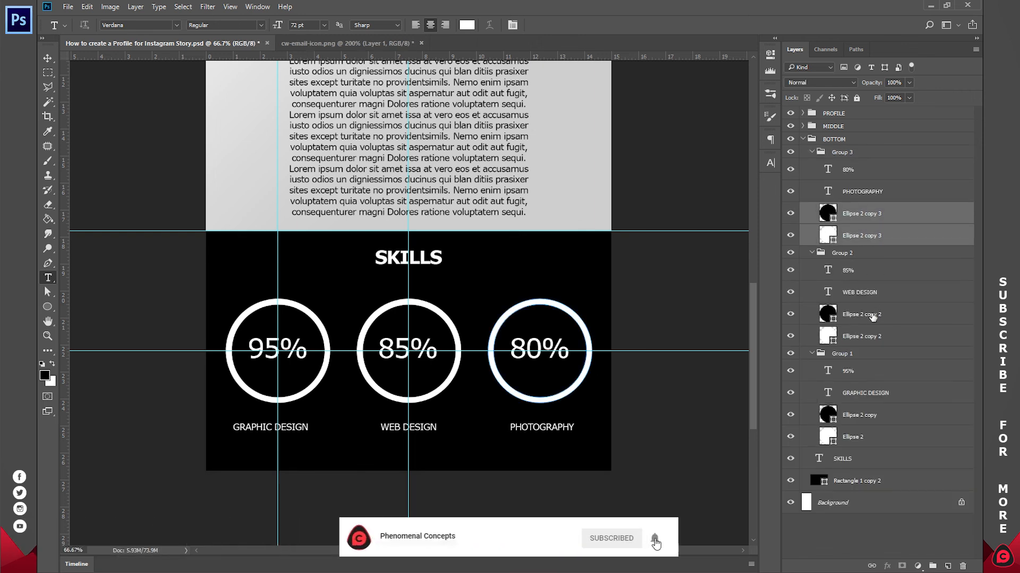
ctrl+click(873, 316)
ctrl+click(875, 337)
ctrl+click(867, 416)
ctrl+click(870, 436)
right_click(867, 325)
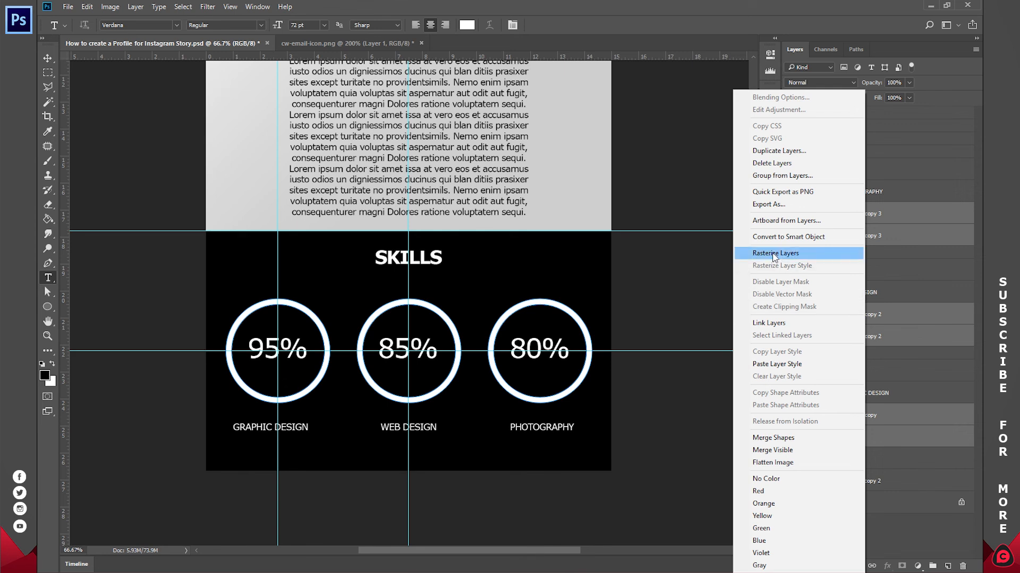
click(799, 254)
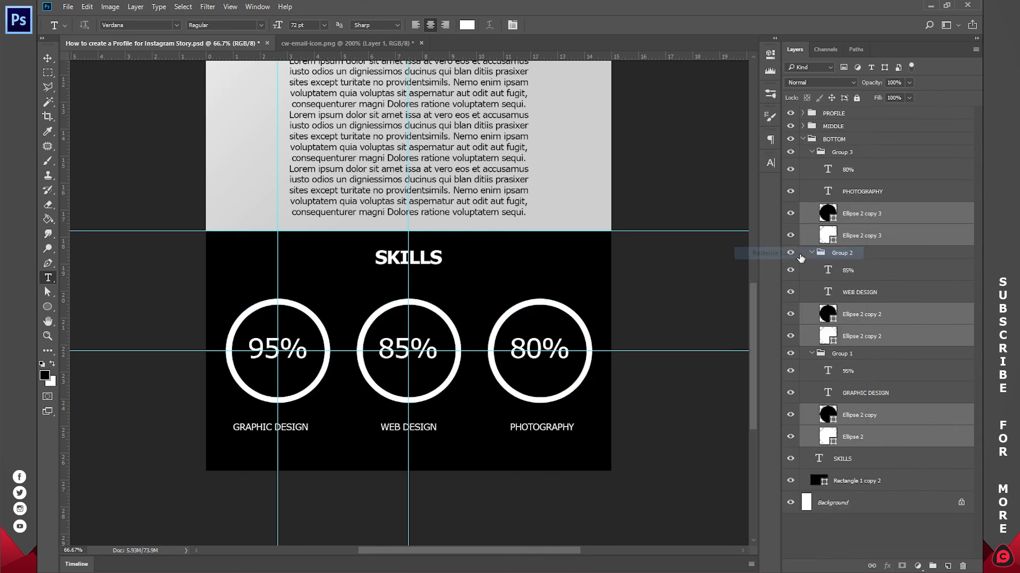
Merge the black and white ellipse layers within each of the three ring groups into one layer per group.
click(861, 238)
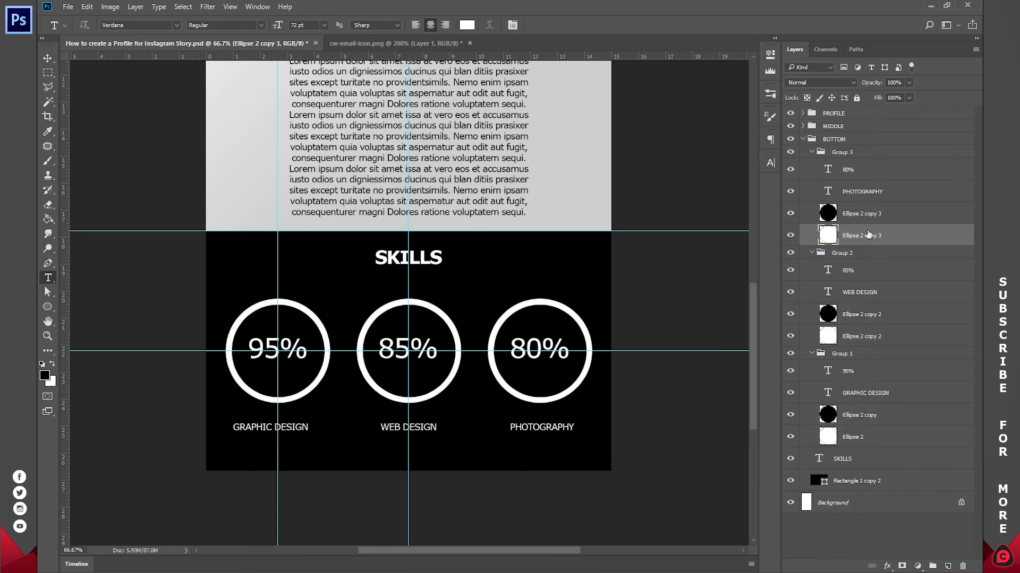
ctrl+click(872, 217)
right_click(871, 218)
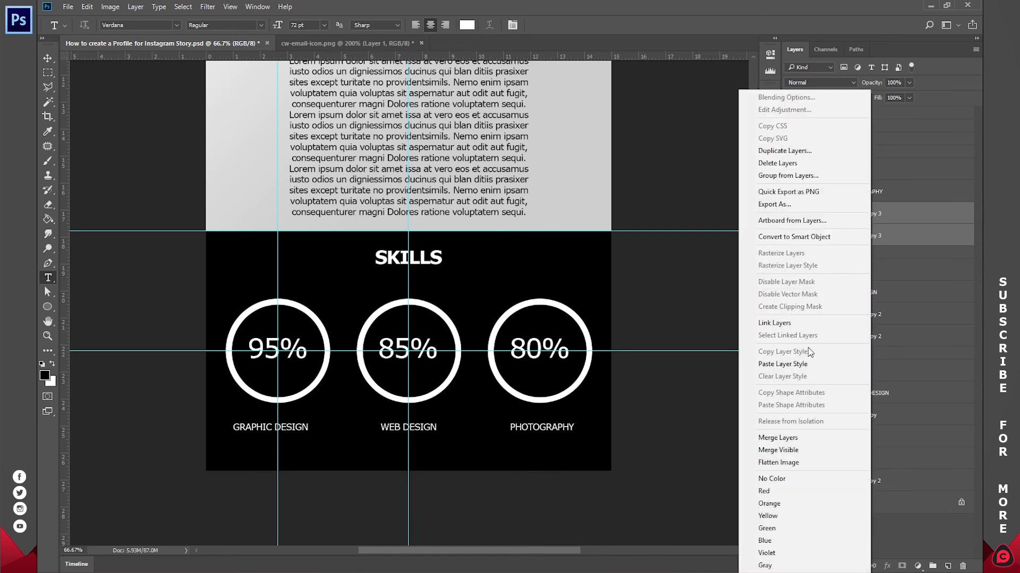
click(791, 437)
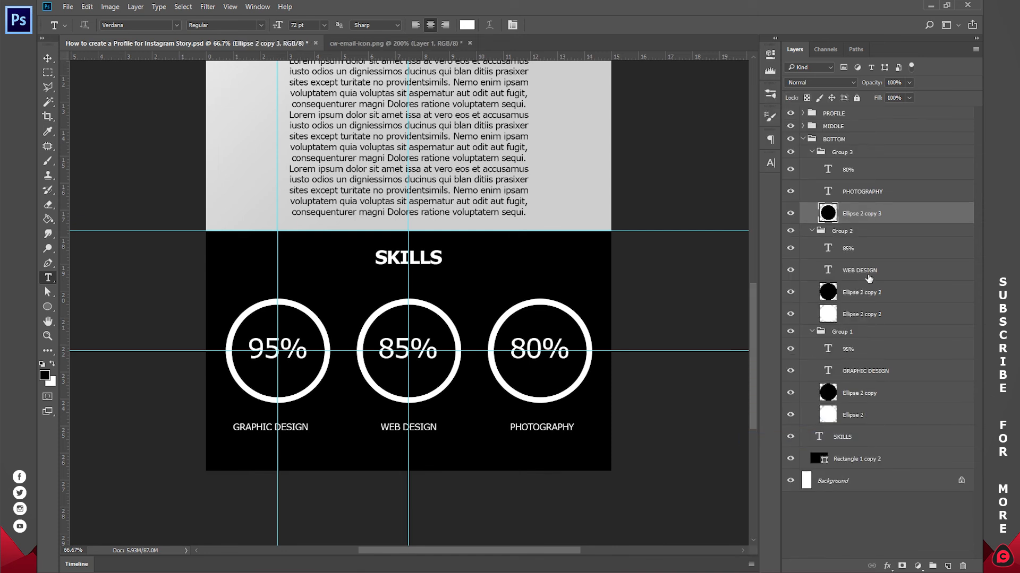
click(877, 294)
ctrl+click(871, 314)
right_click(872, 315)
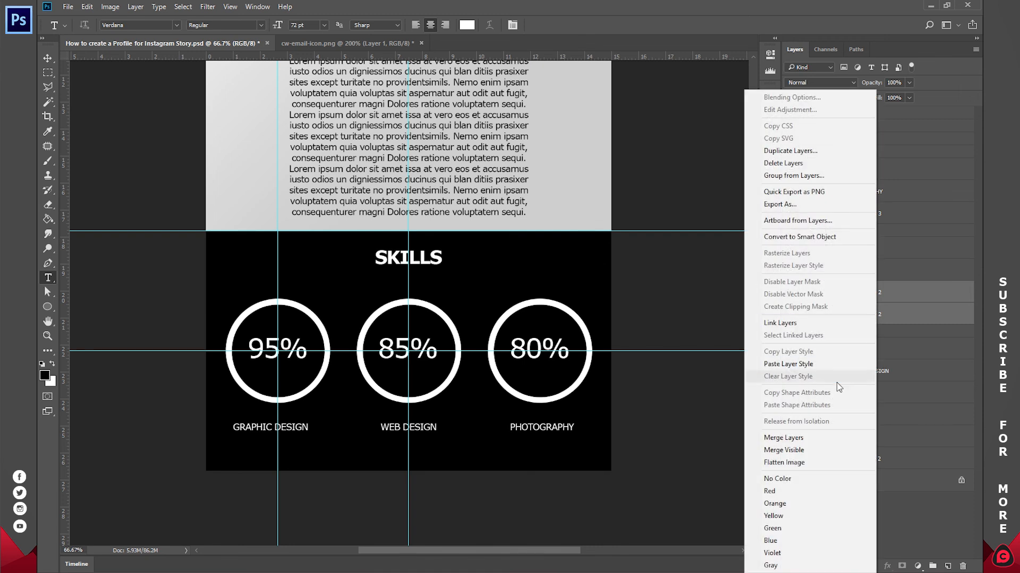
click(809, 438)
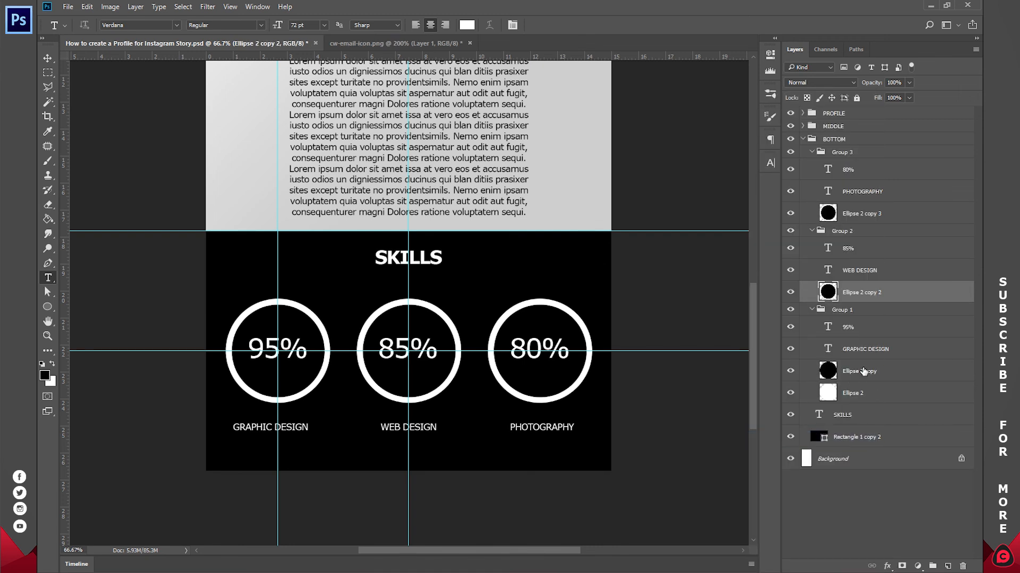
click(864, 372)
ctrl+click(868, 391)
right_click(868, 391)
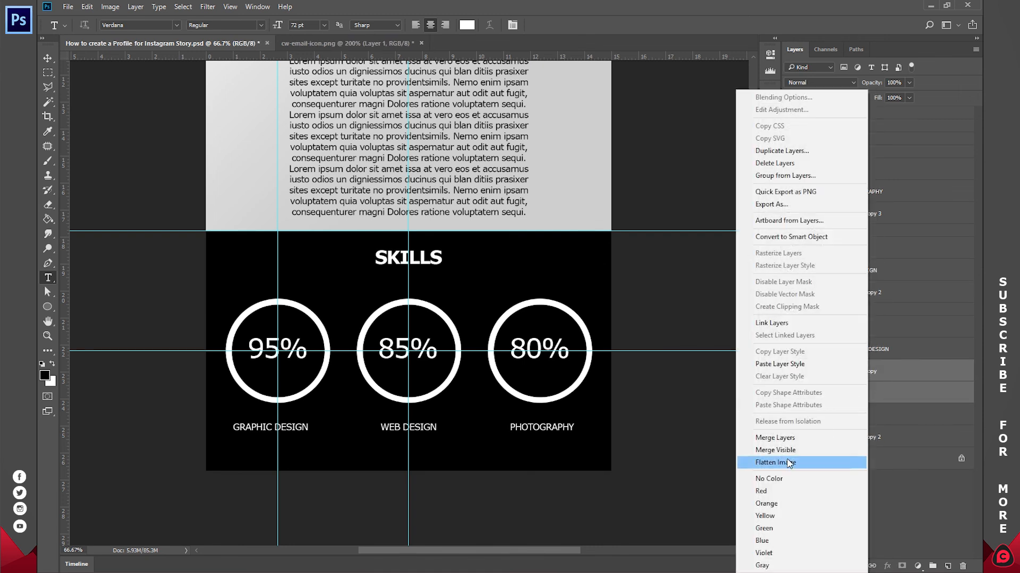
click(785, 439)
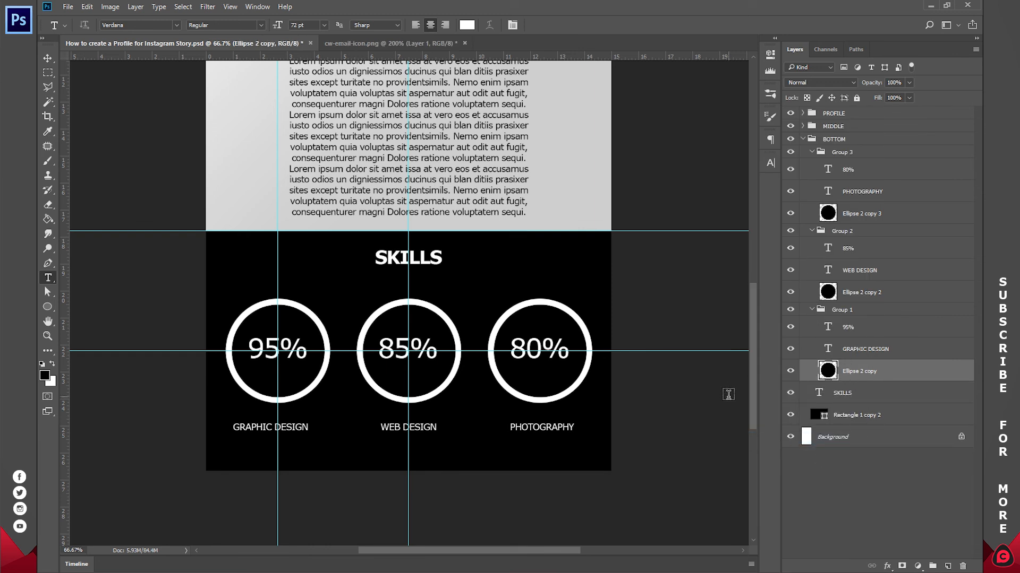
Use the Magic Wand to delete the black fill inside the GRAPHIC DESIGN, WEB DESIGN and PHOTOGRAPHY rings.
key(w)
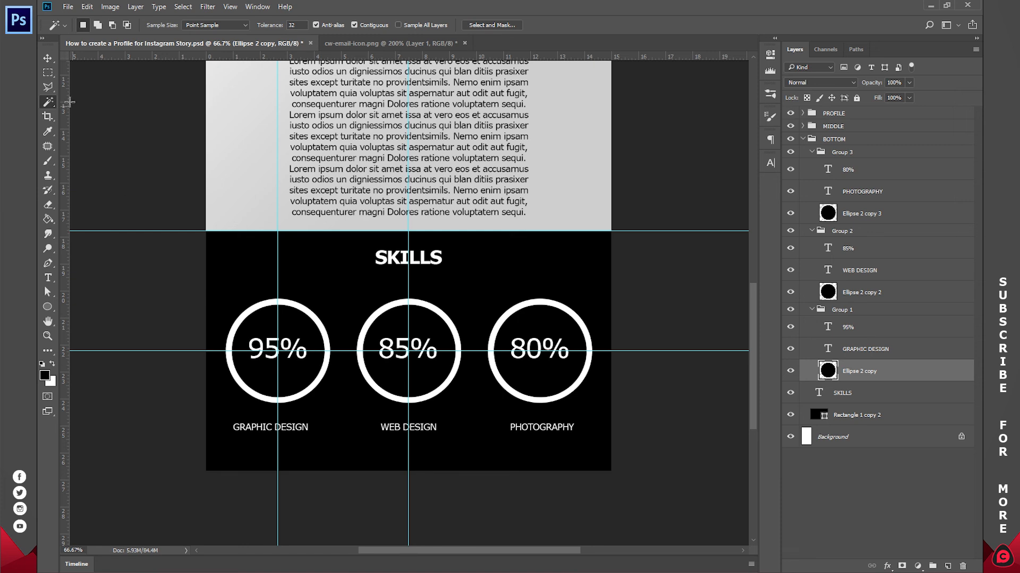
click(269, 324)
key(Delete)
click(860, 292)
click(425, 324)
key(Delete)
click(860, 213)
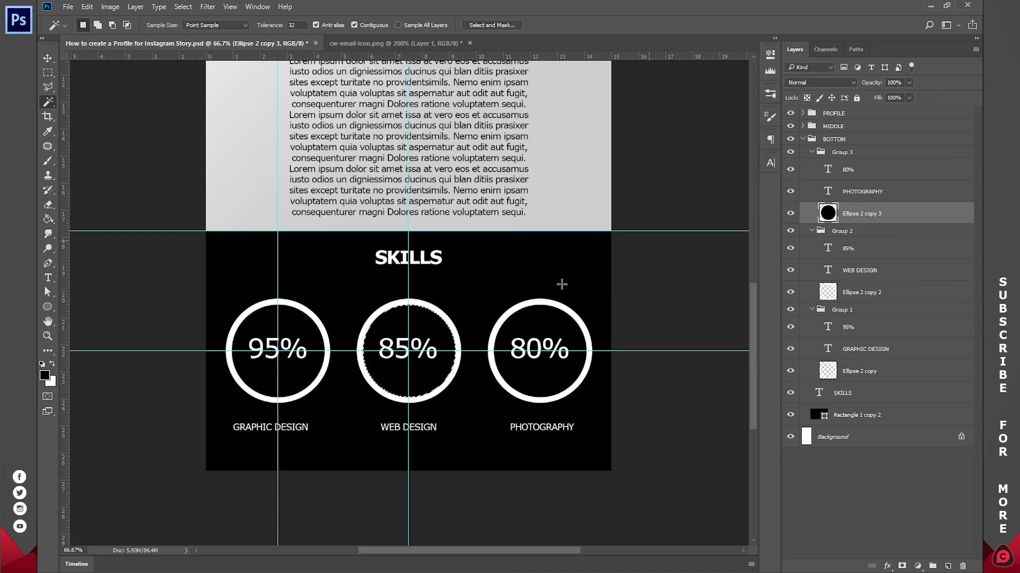
click(550, 329)
key(Delete)
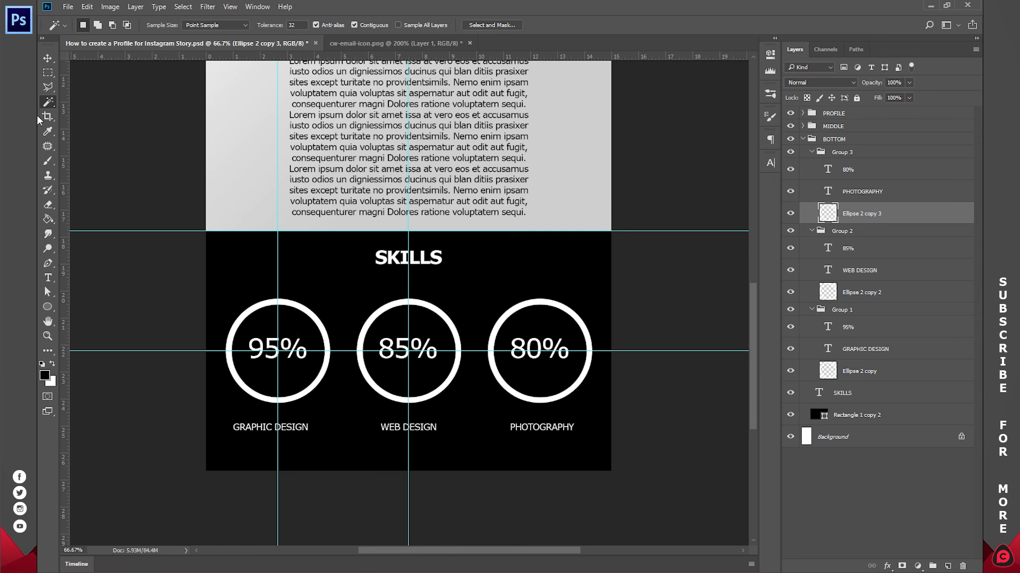
Mask out a small rectangular gap on the right side of the GRAPHIC DESIGN ring, just above the horizontal guide, using an inverted layer mask.
key(ctrl+plus)
click(47, 72)
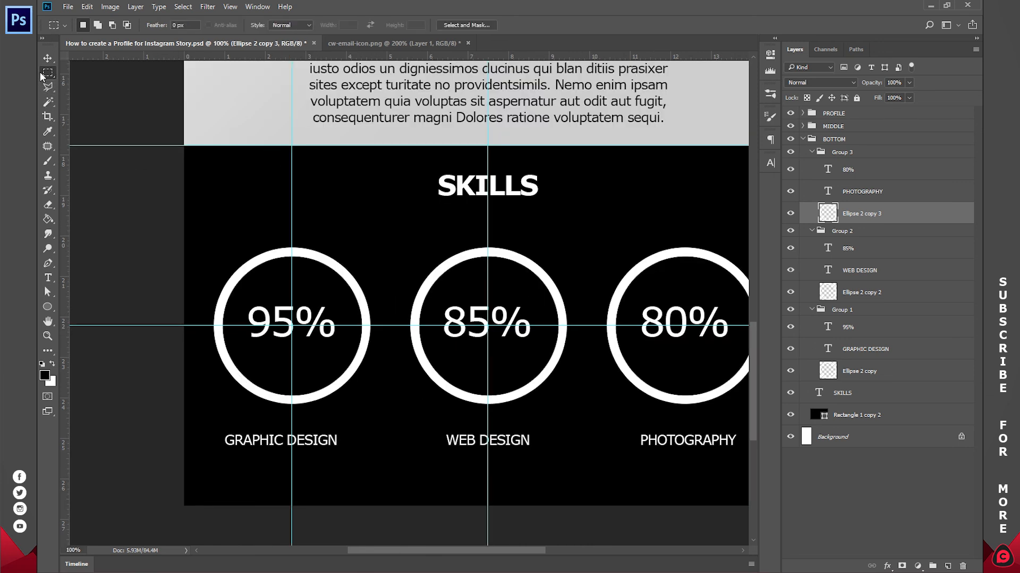
right_click(42, 74)
click(100, 75)
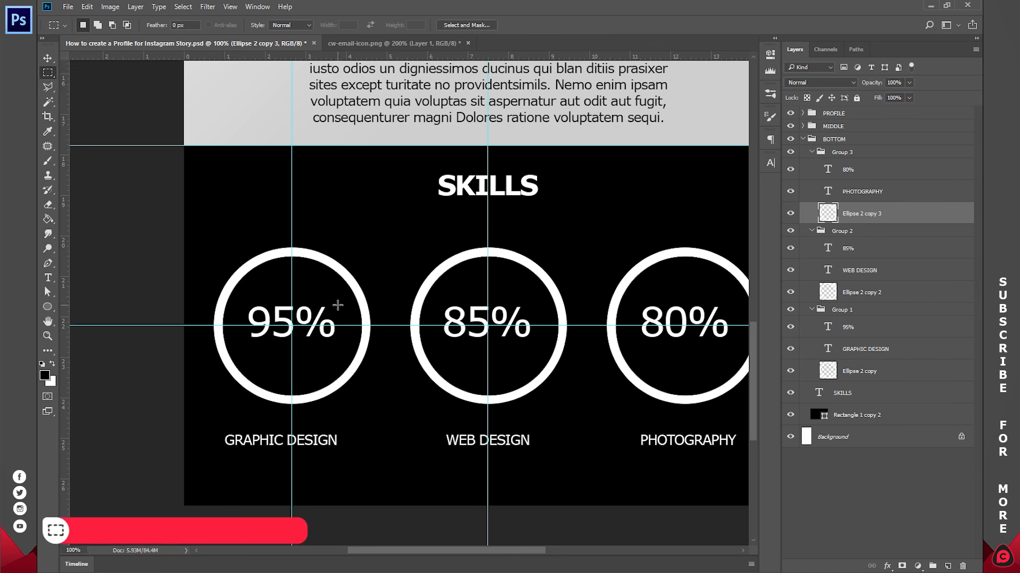
drag(341, 310, 387, 326)
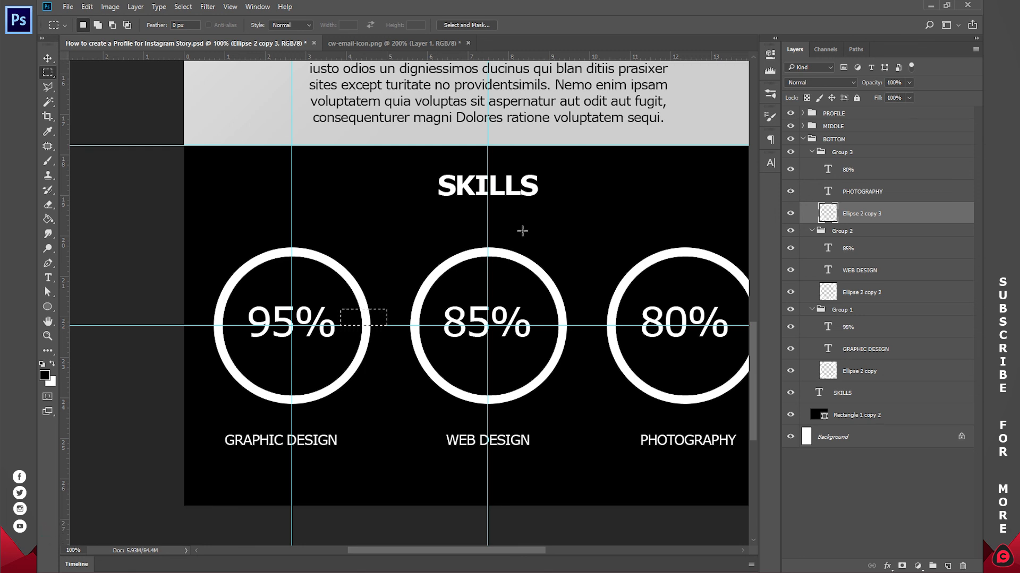
click(882, 366)
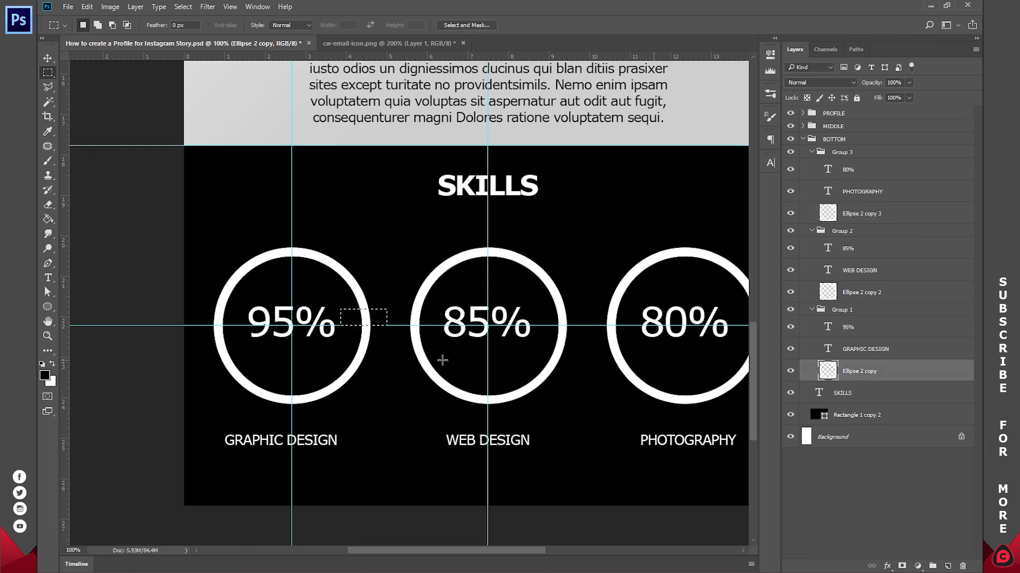
key(Delete)
key(ctrl+d)
click(901, 566)
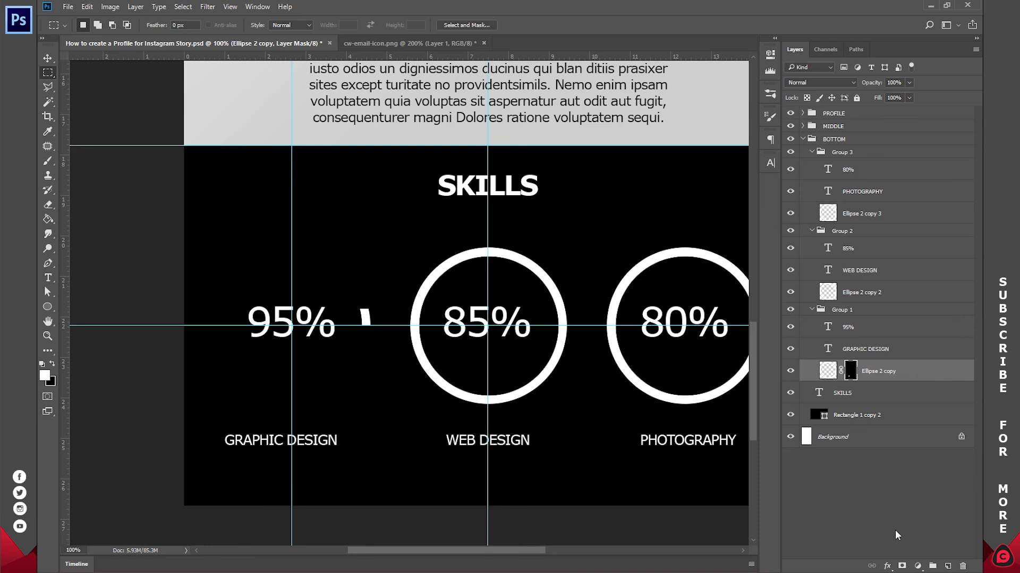
key(ctrl+i)
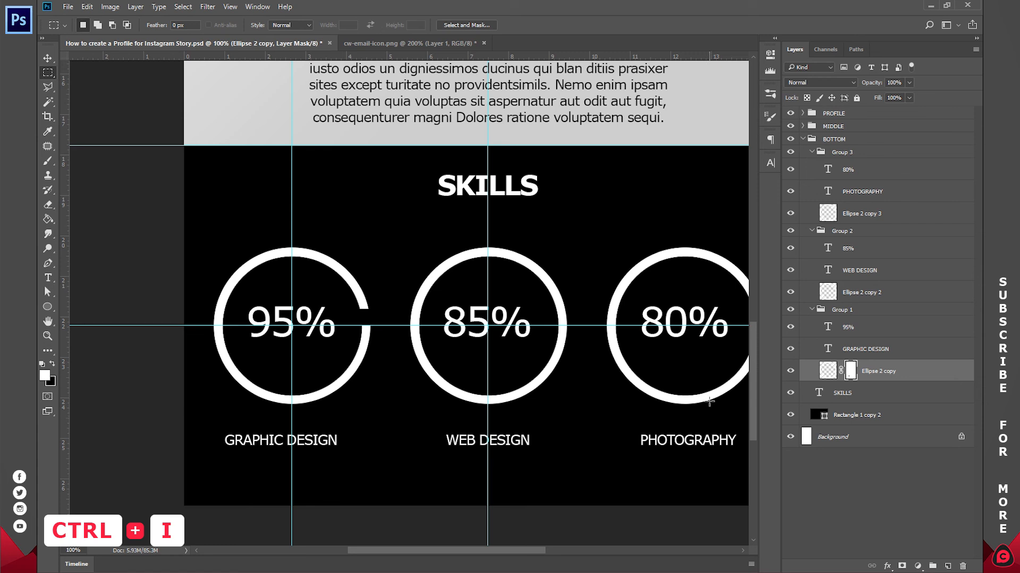
Mask out a wider gap in the upper-right arc of the WEB DESIGN ring, ending at the horizontal guide, with an inverted layer mask.
click(808, 299)
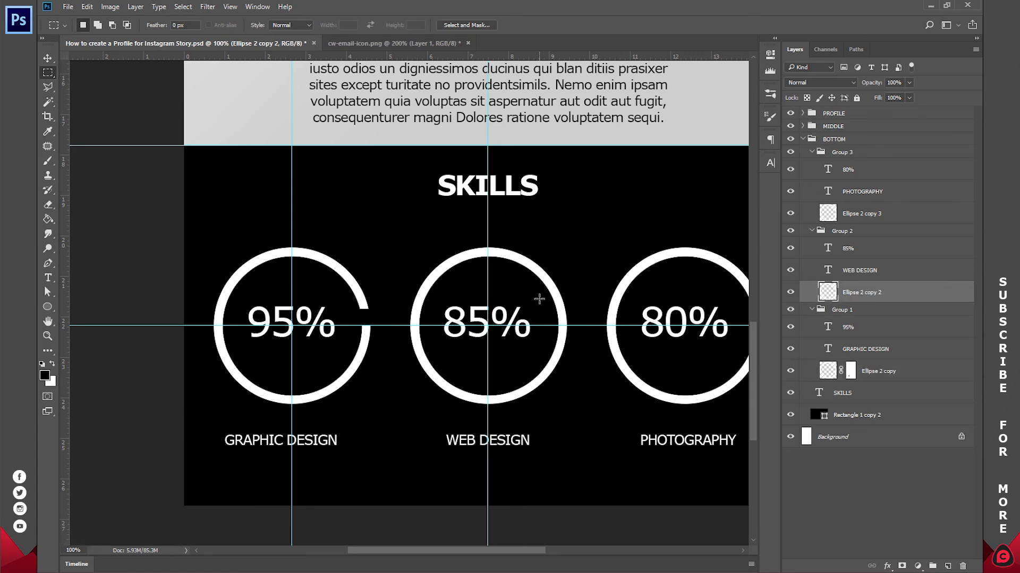
drag(523, 282, 558, 296)
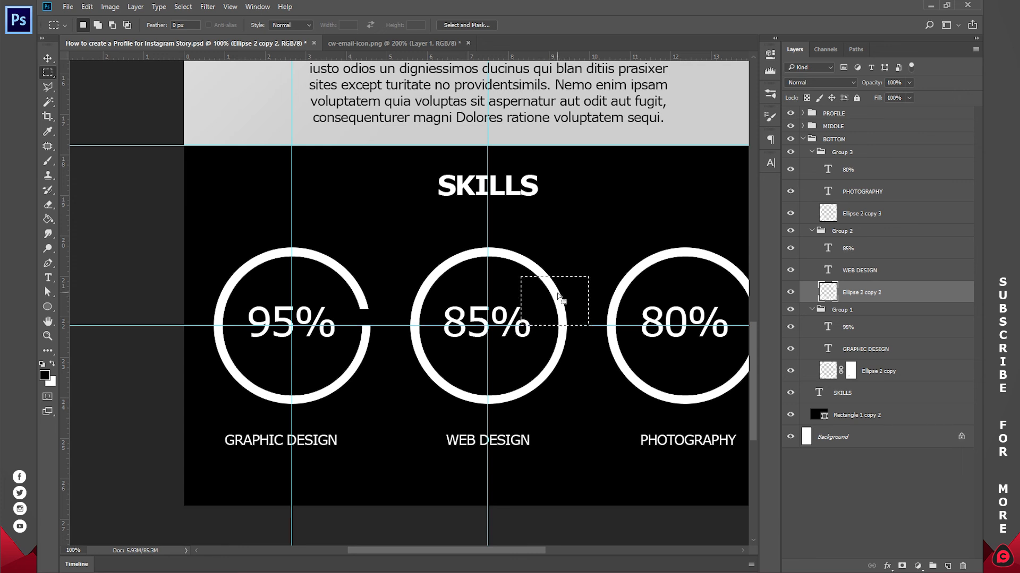
click(901, 566)
key(ctrl+i)
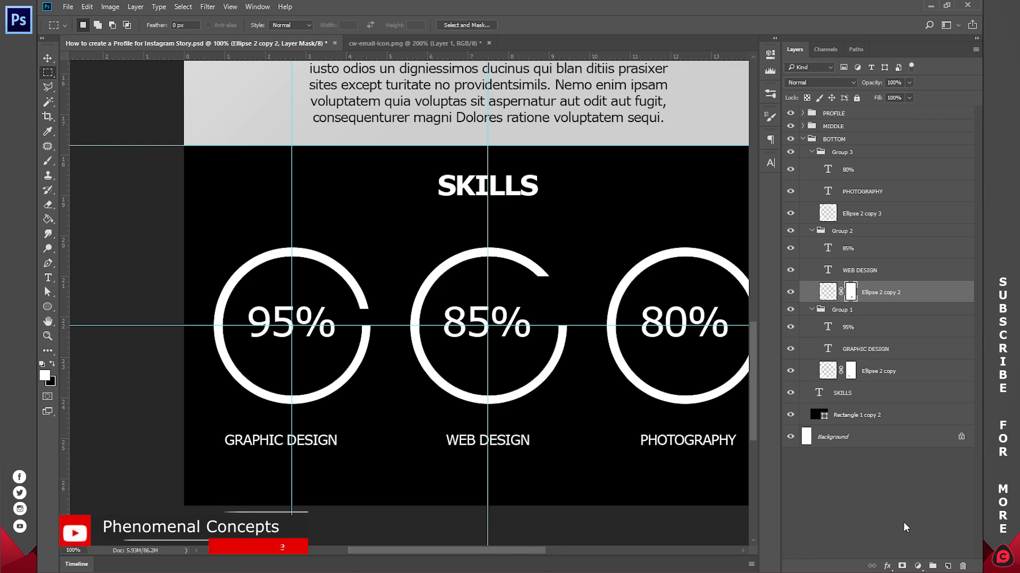
Mask out a gap in the PHOTOGRAPHY ring's upper-right arc, slightly larger than the WEB DESIGN one, with an inverted layer mask.
drag(715, 479, 524, 437)
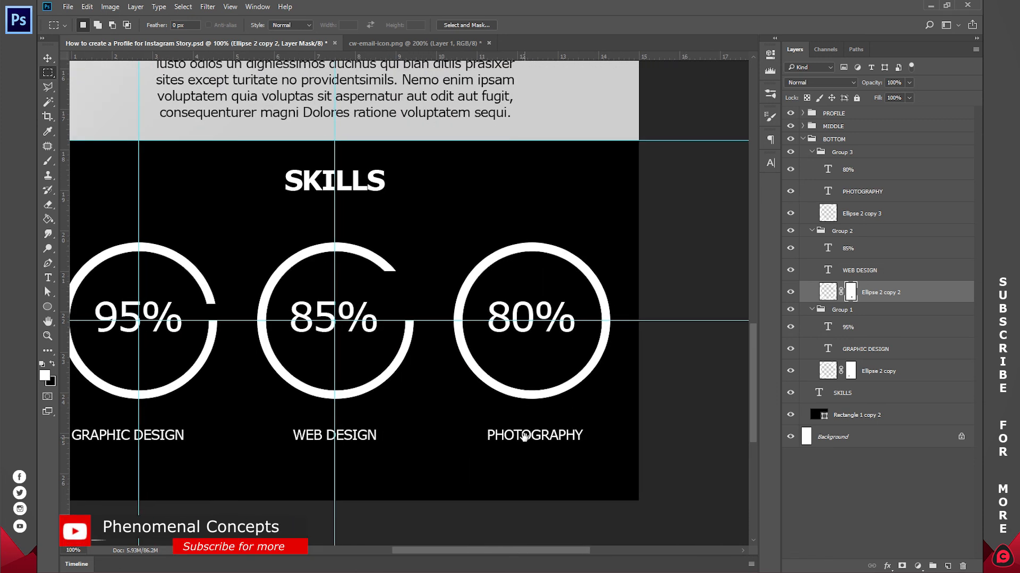
drag(554, 263, 592, 301)
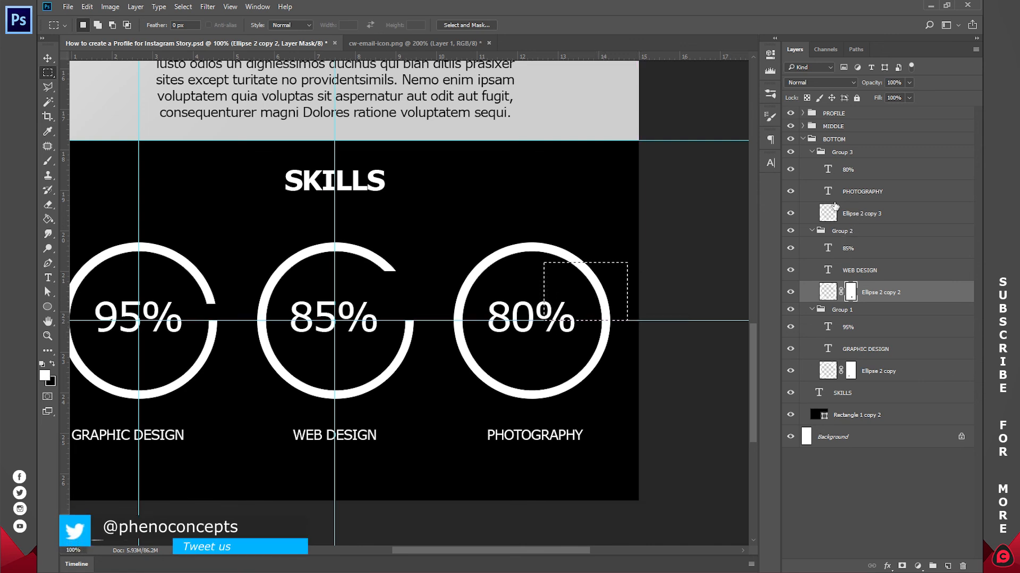
click(877, 214)
click(901, 566)
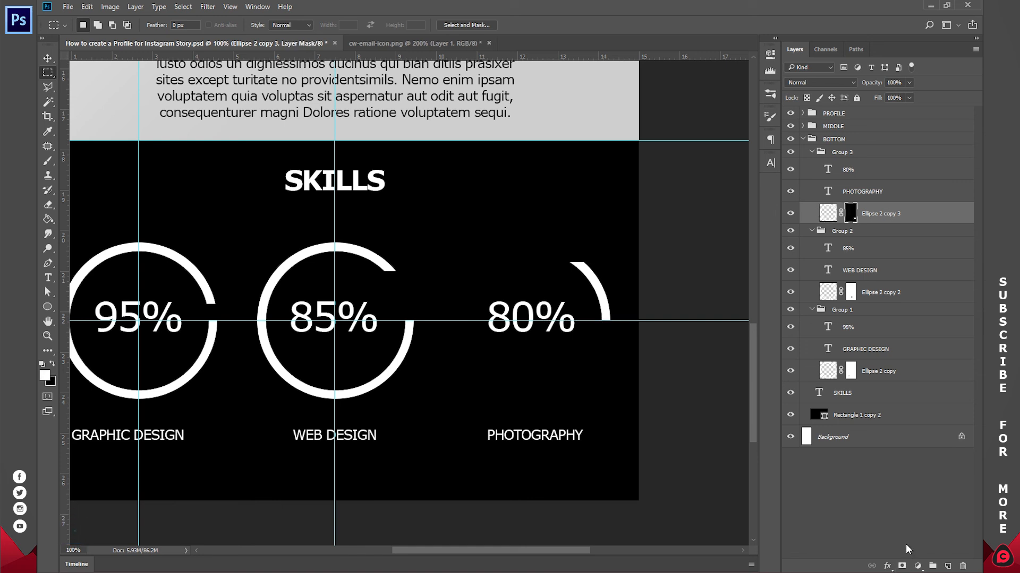
key(ctrl+i)
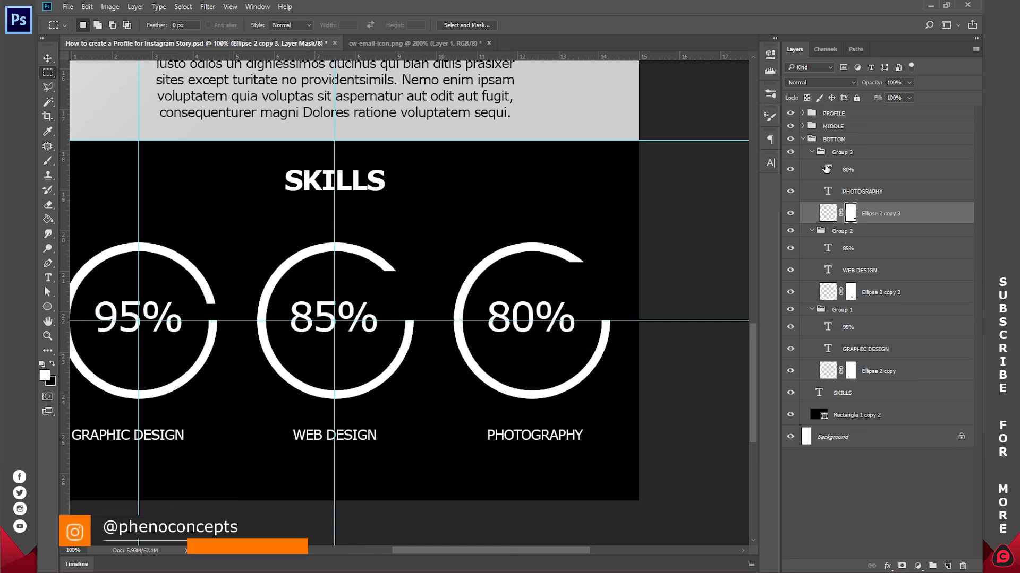
Collapse the three ring groups and the BOTTOM group, fit the whole canvas on screen, and deselect all layers.
click(811, 153)
click(812, 165)
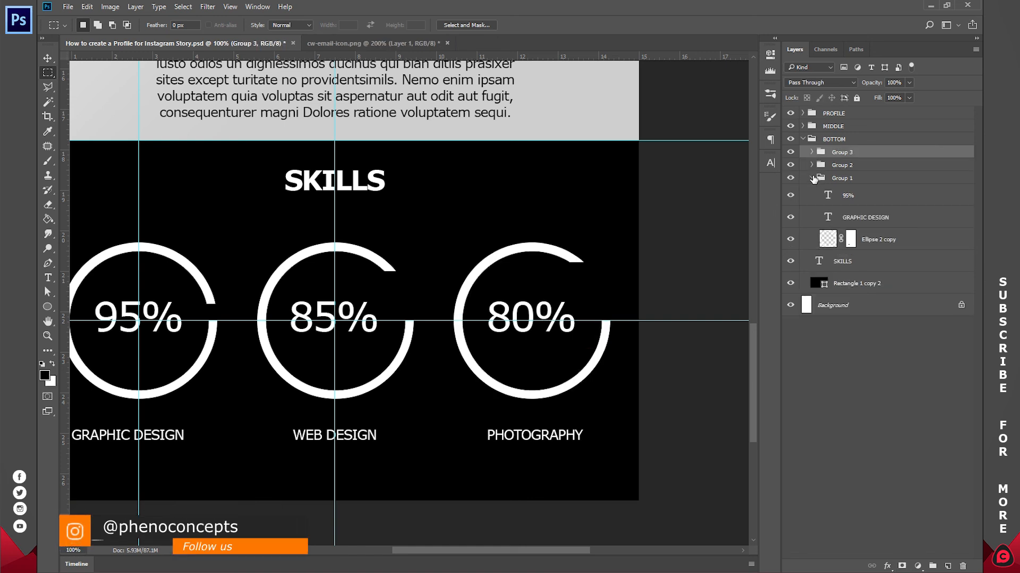
click(812, 178)
click(803, 139)
key(z)
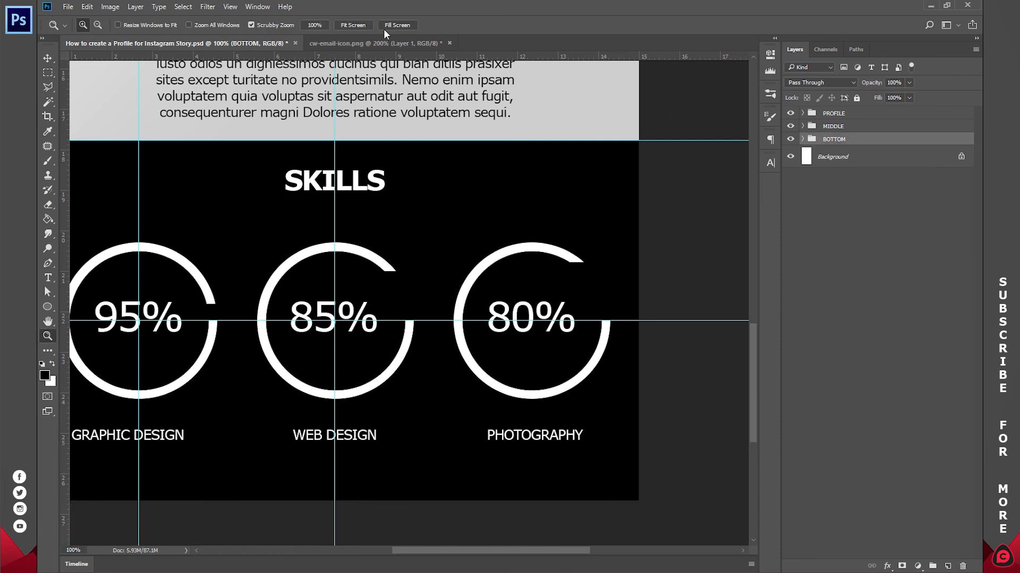
click(365, 25)
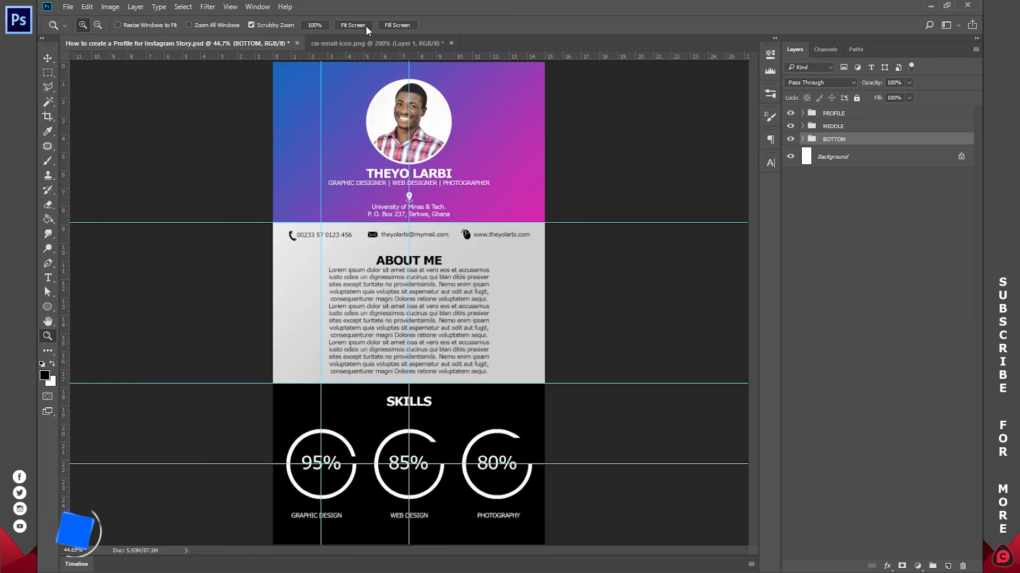
click(898, 386)
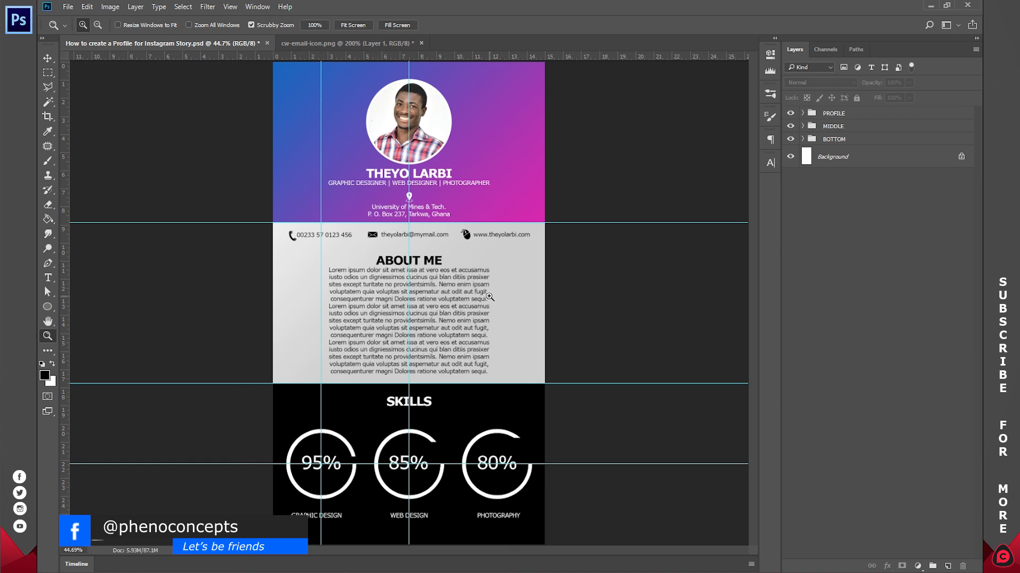